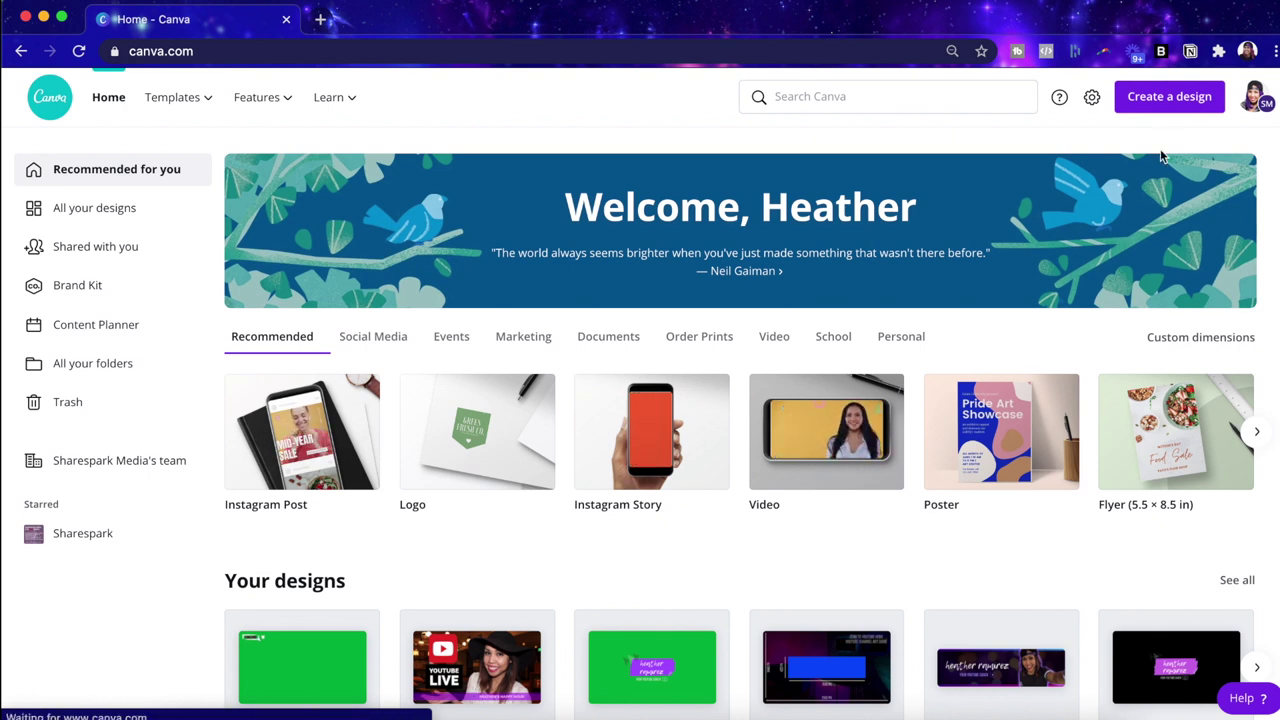
- Start a new custom-size design of 1920 × 1080 px
click(1160, 100)
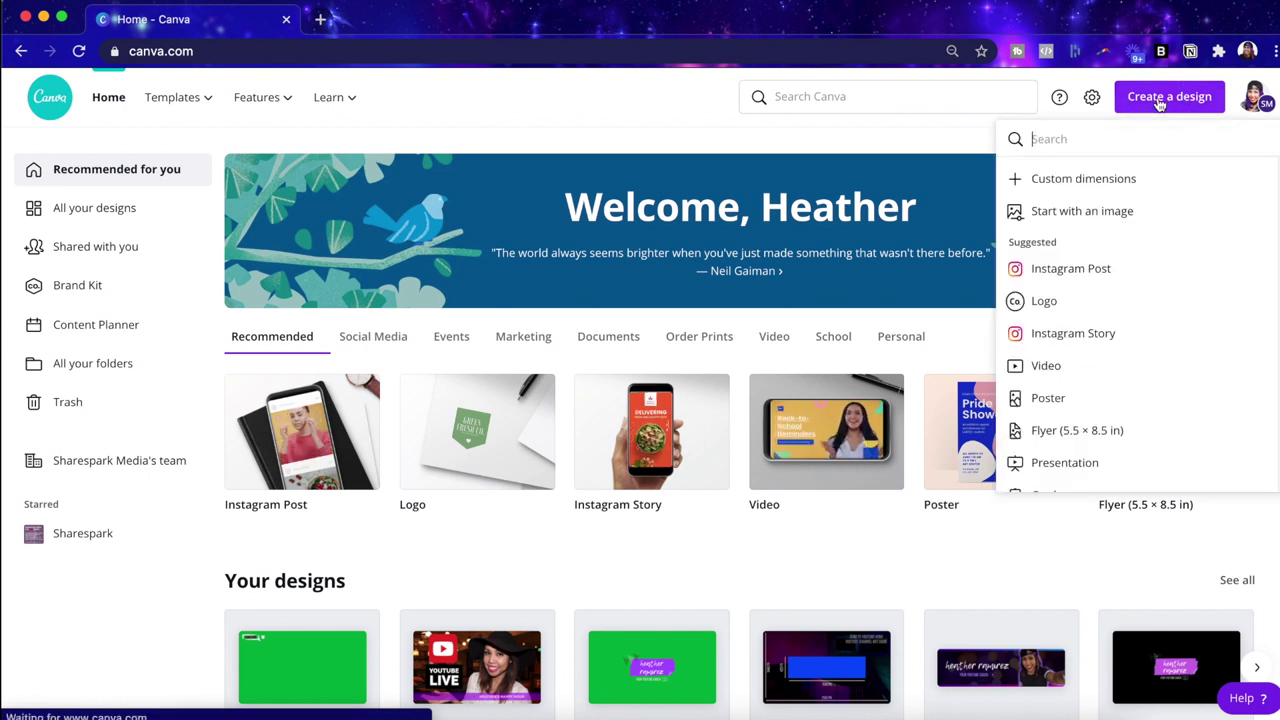
click(1114, 181)
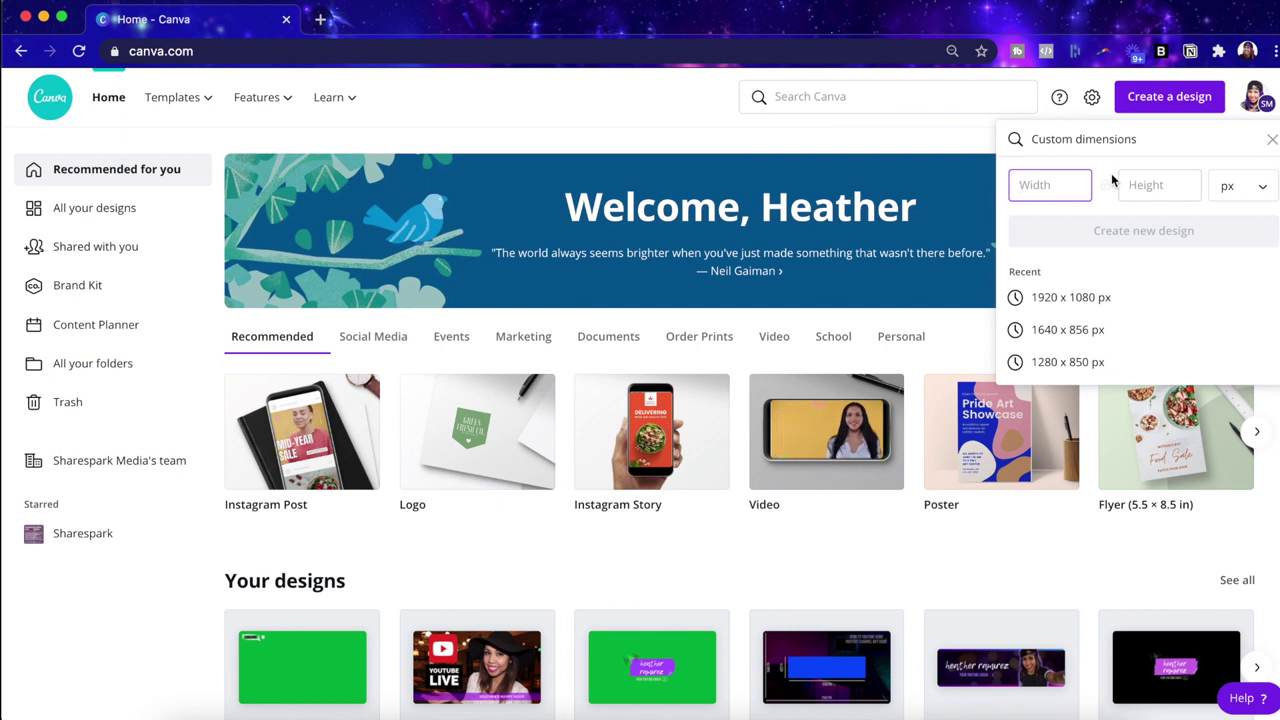
text(1920)
key(Tab)
text(1080)
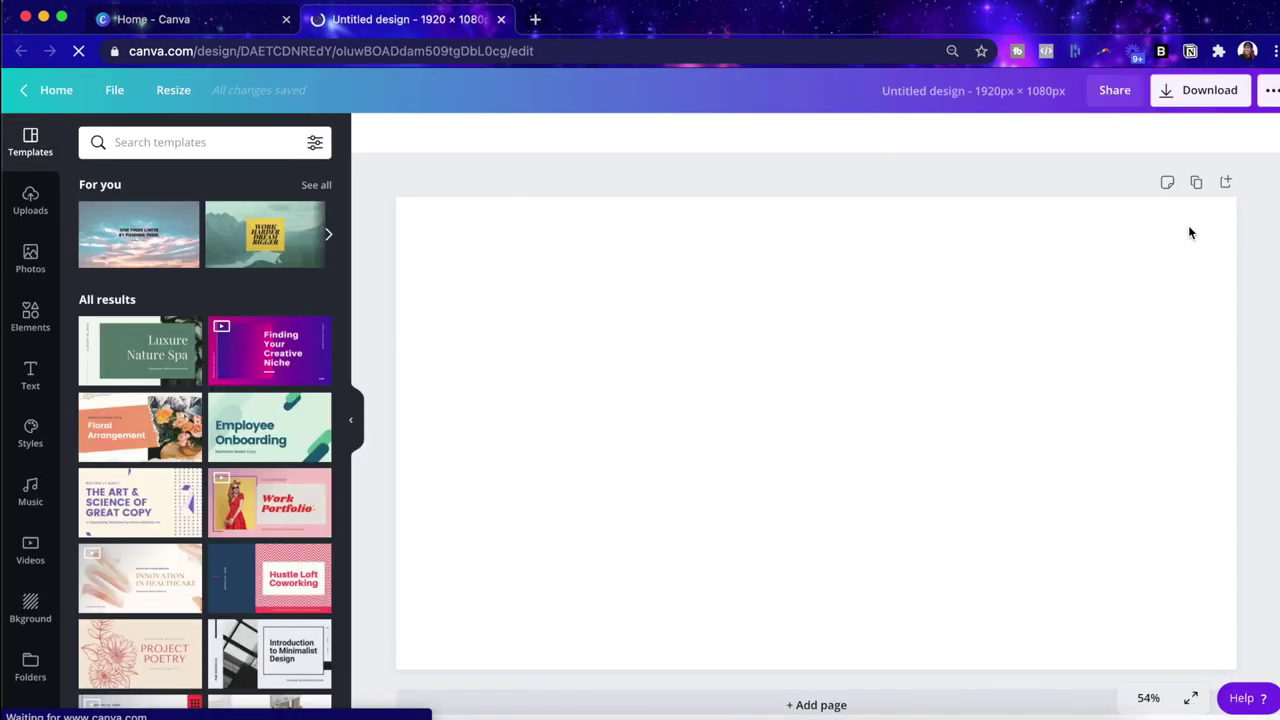
- Add the first uploaded photo and stretch it from the top-left to cover the whole page
click(37, 209)
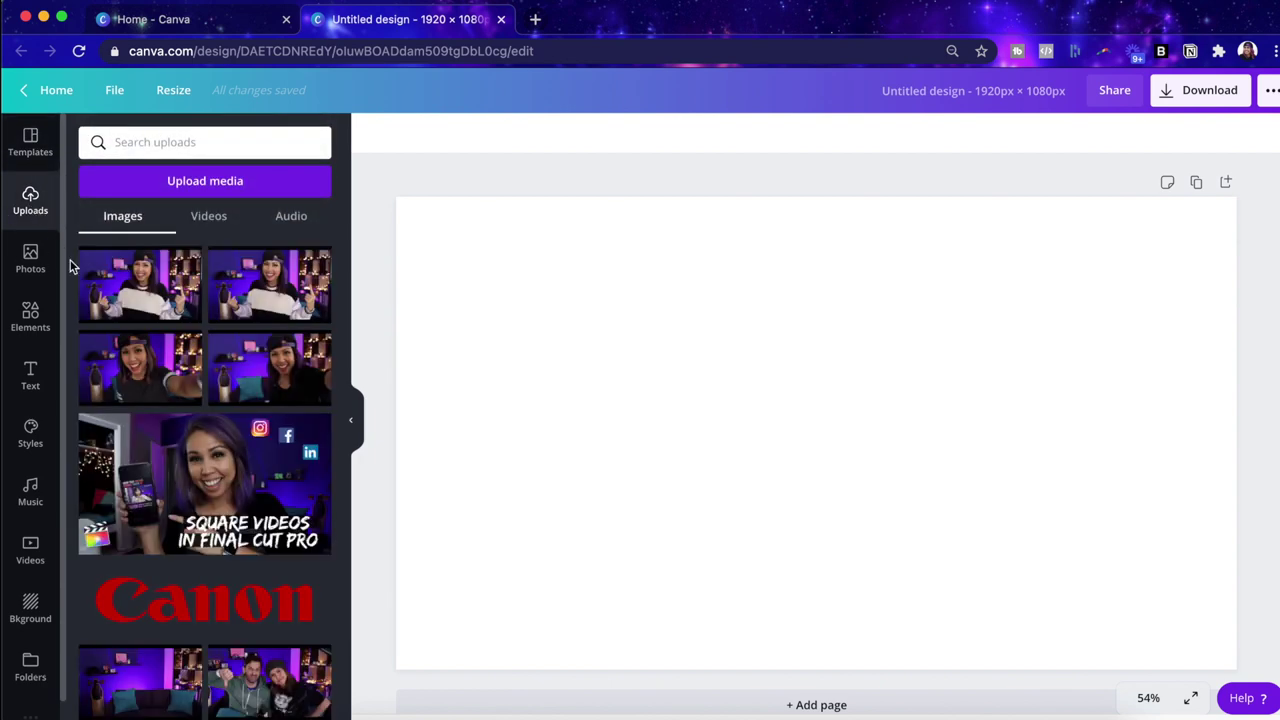
click(140, 285)
drag(908, 426, 748, 338)
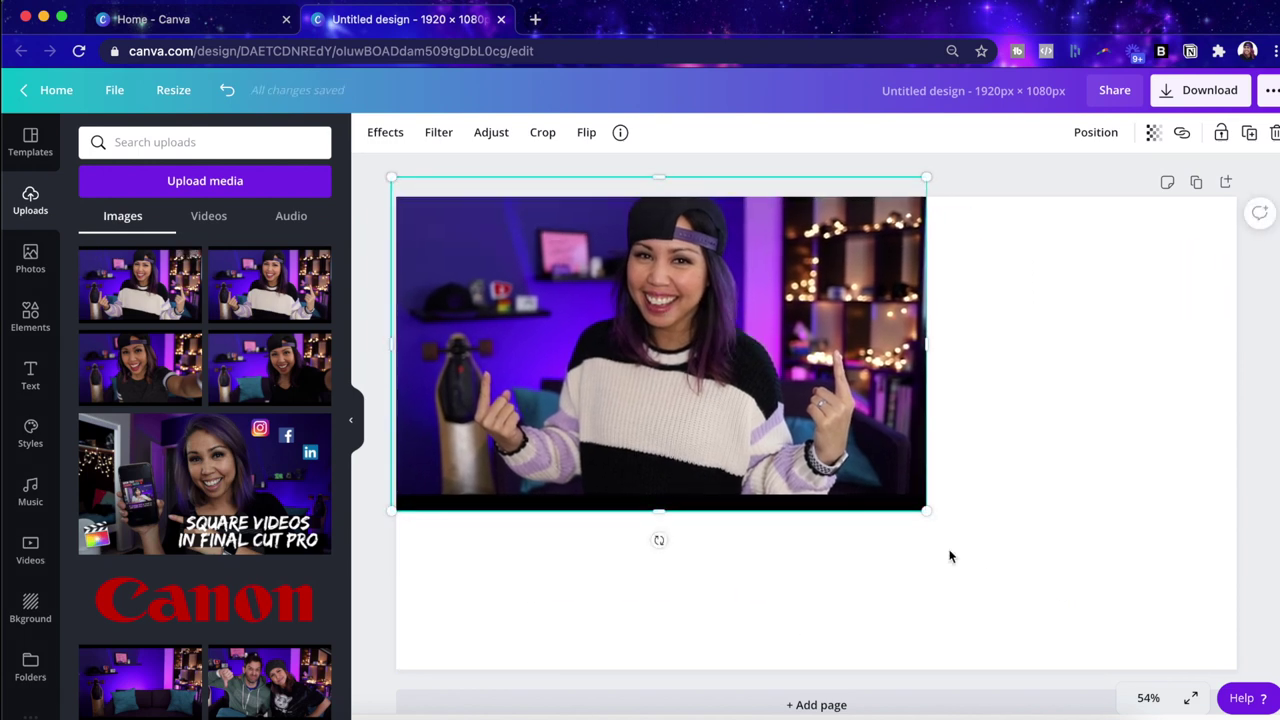
drag(920, 508, 1211, 646)
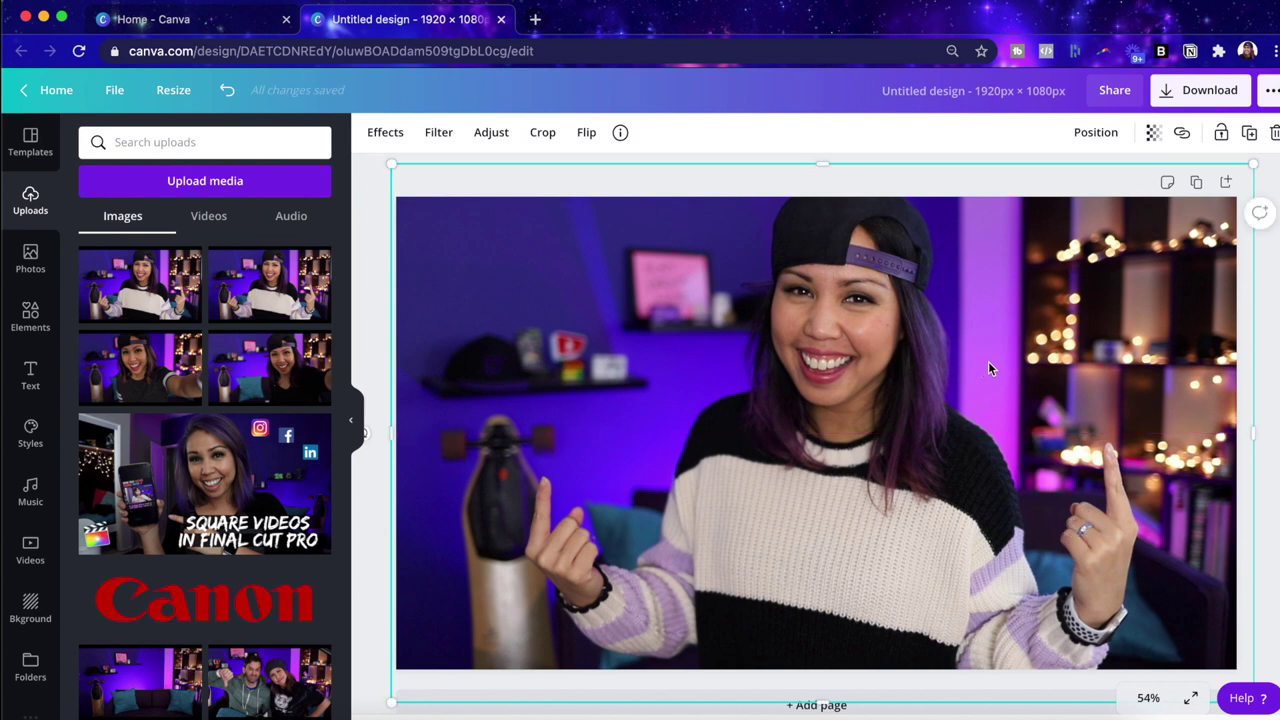
click(366, 559)
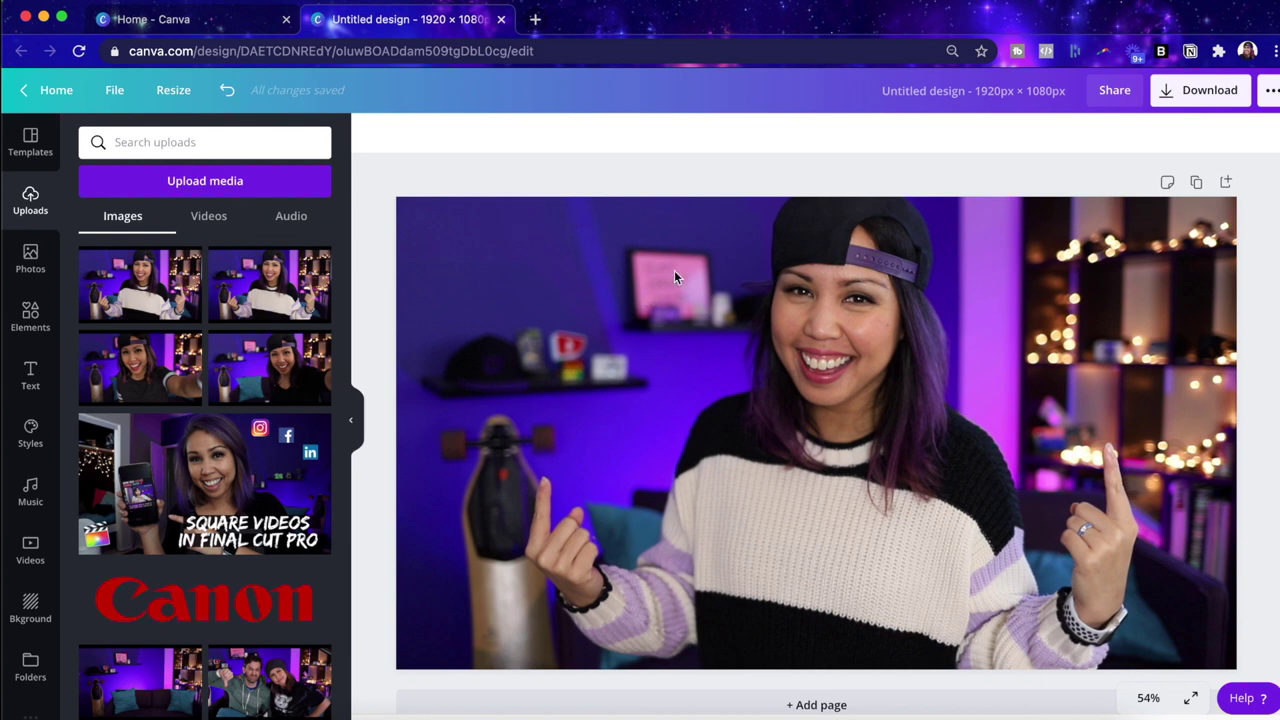
- Search the Elements library for 'subscribe'
click(50, 320)
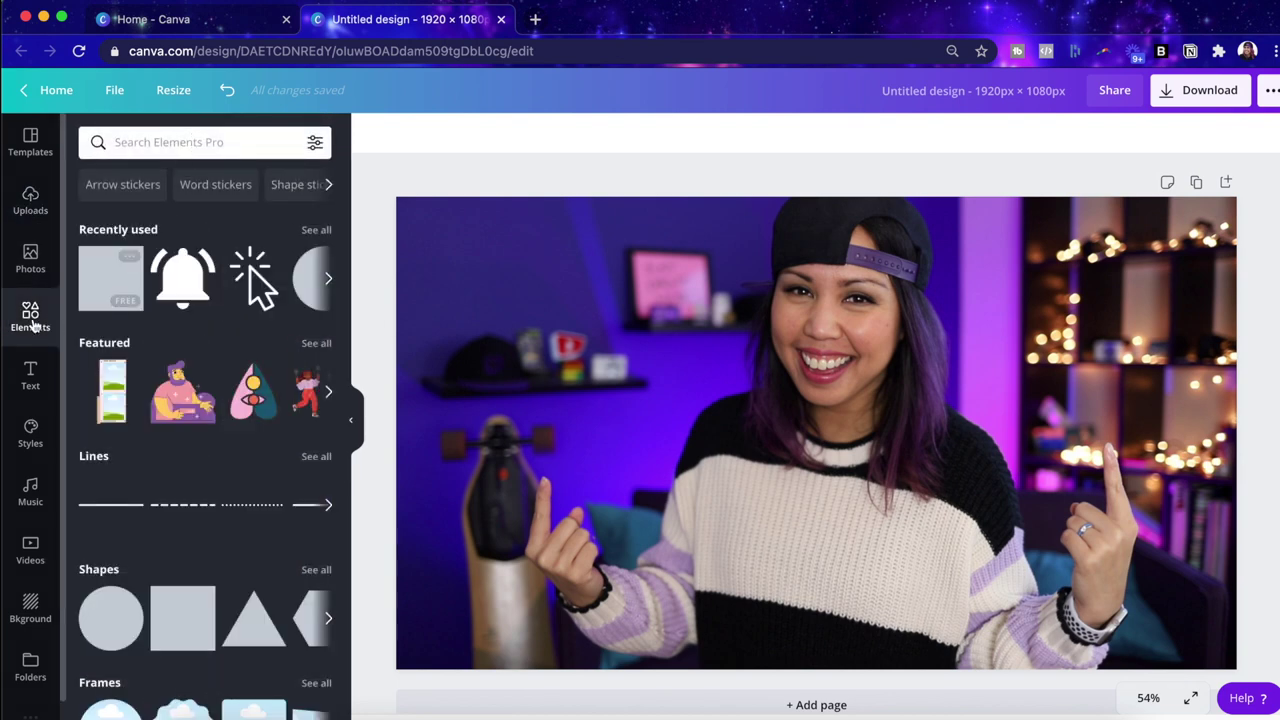
click(153, 143)
text(subscribe)
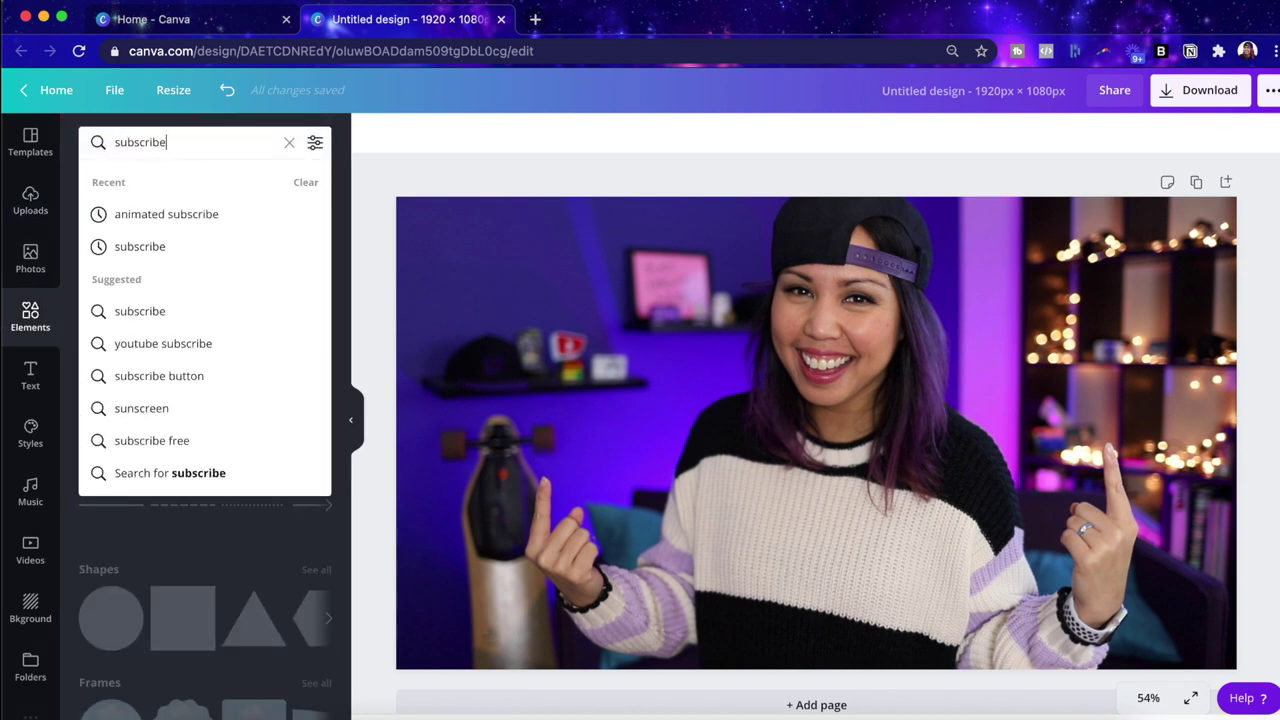
key(Return)
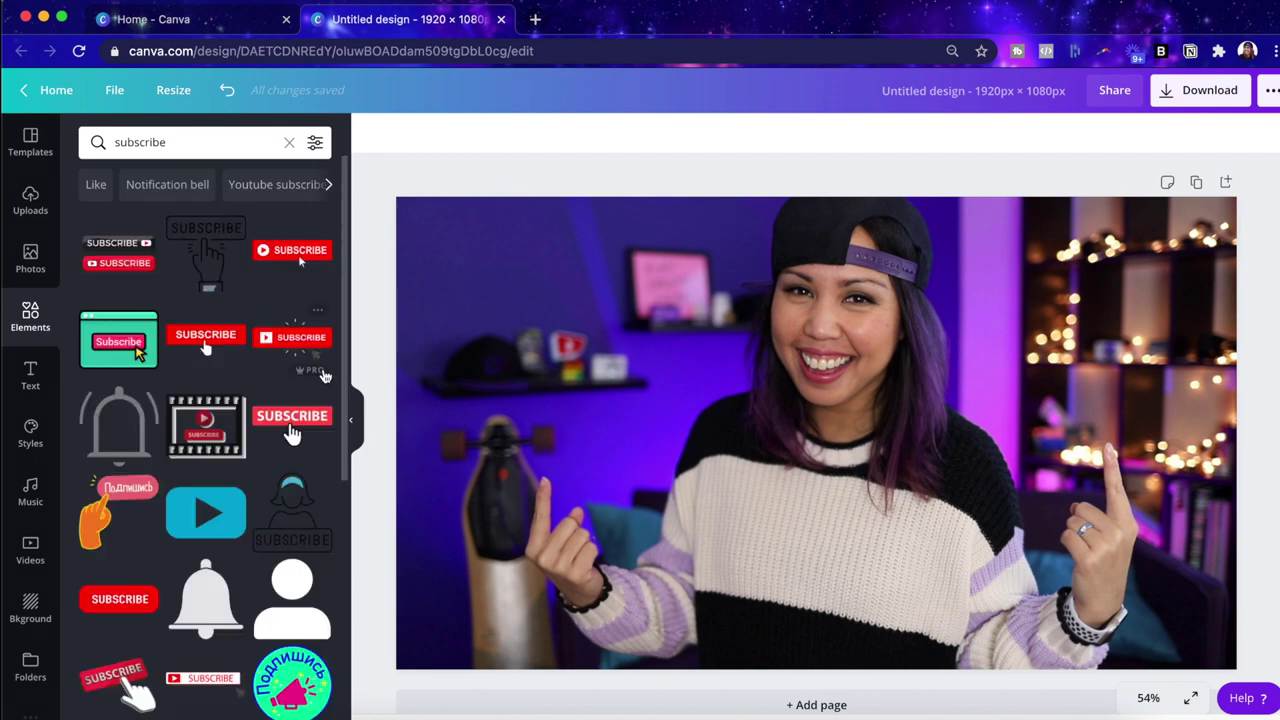
scroll(178, 573, down, 5)
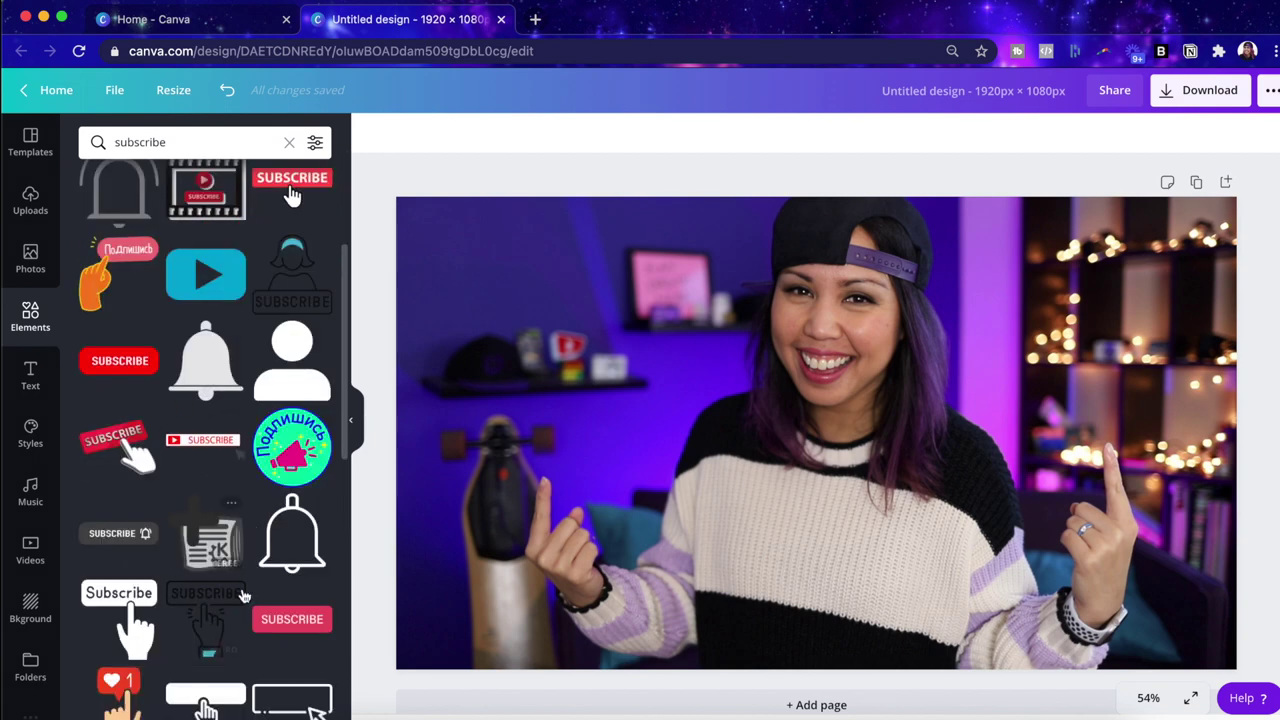
scroll(245, 586, up, 8)
- Add the red ▶ SUBSCRIBE sticker, move it to the top-left corner and shrink it
click(292, 336)
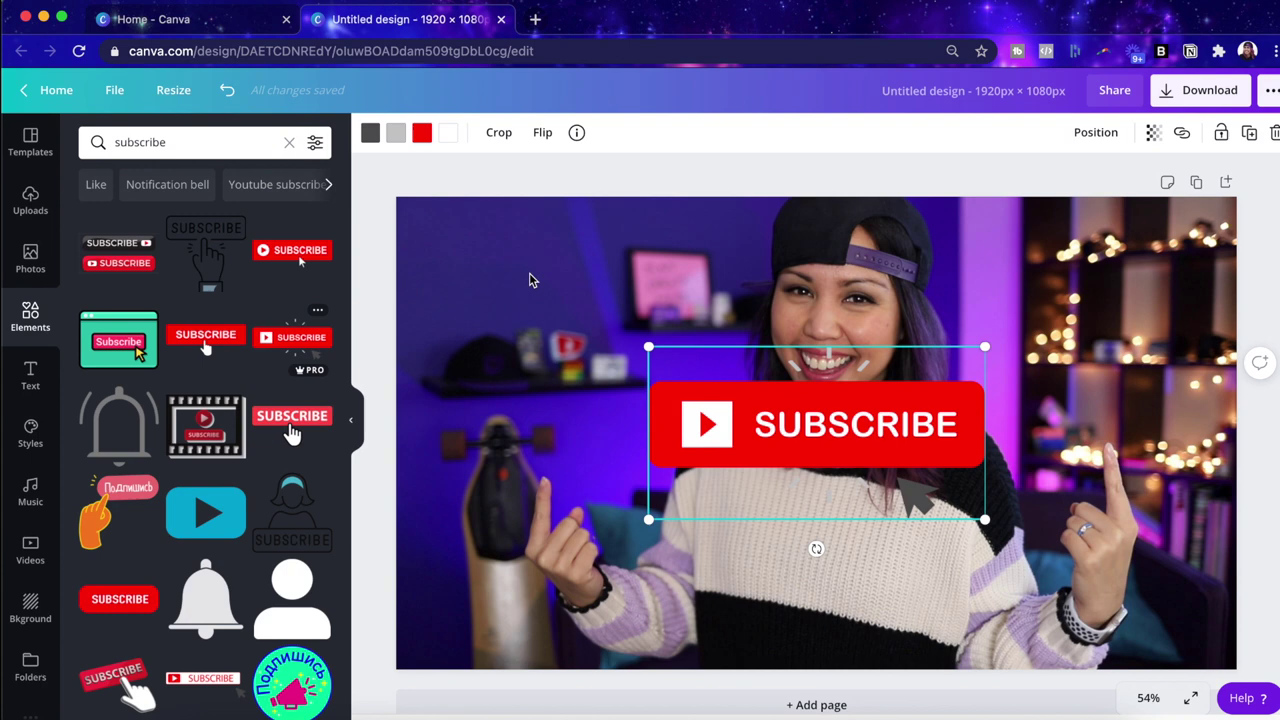
drag(722, 392, 484, 242)
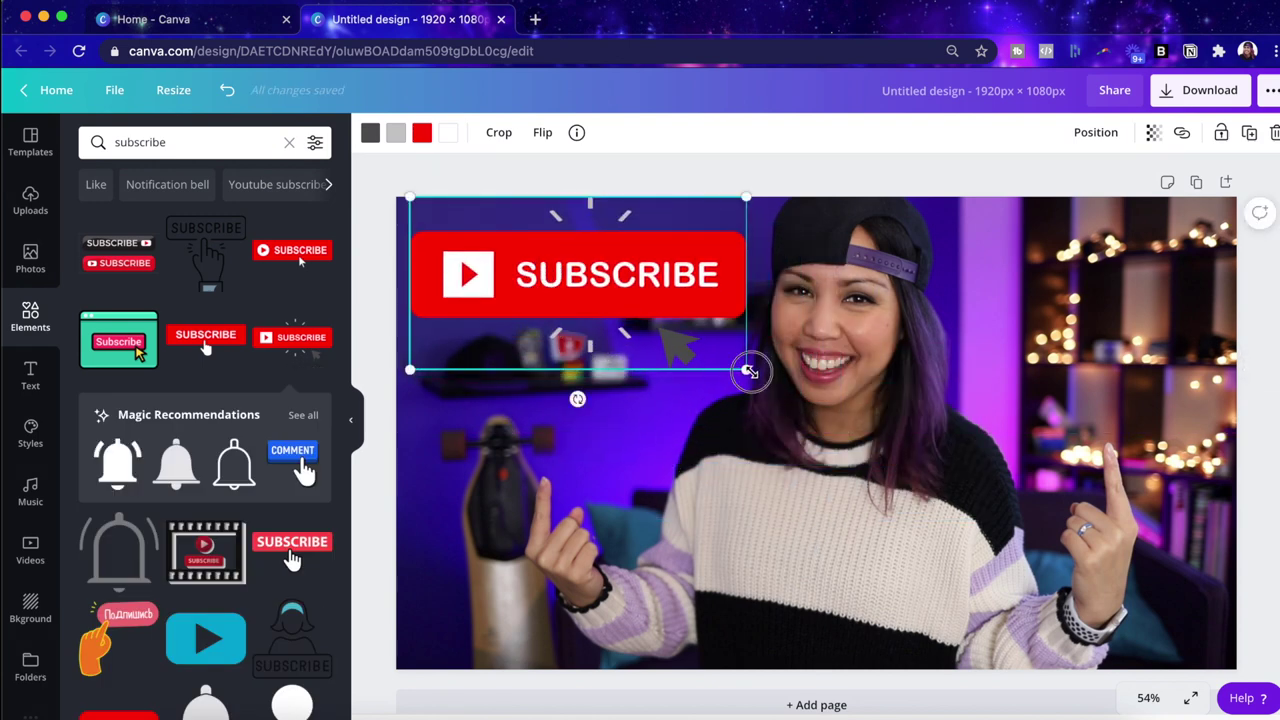
drag(748, 371, 623, 316)
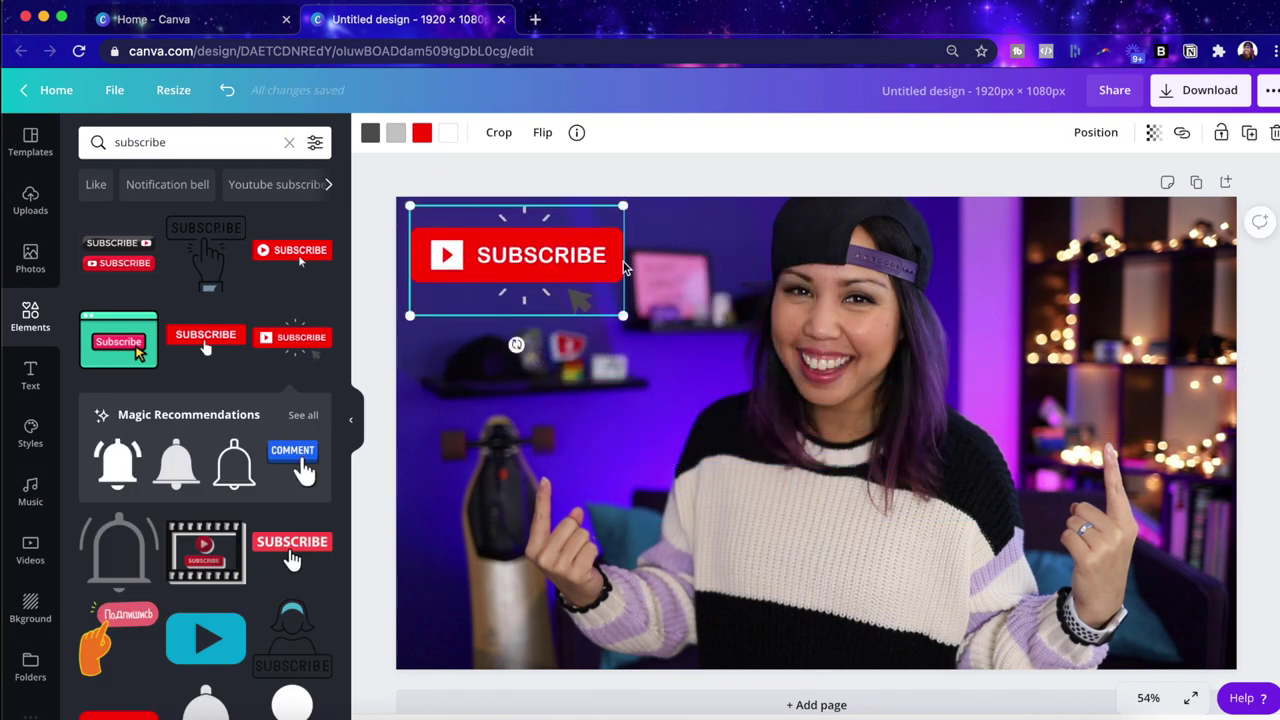
click(316, 143)
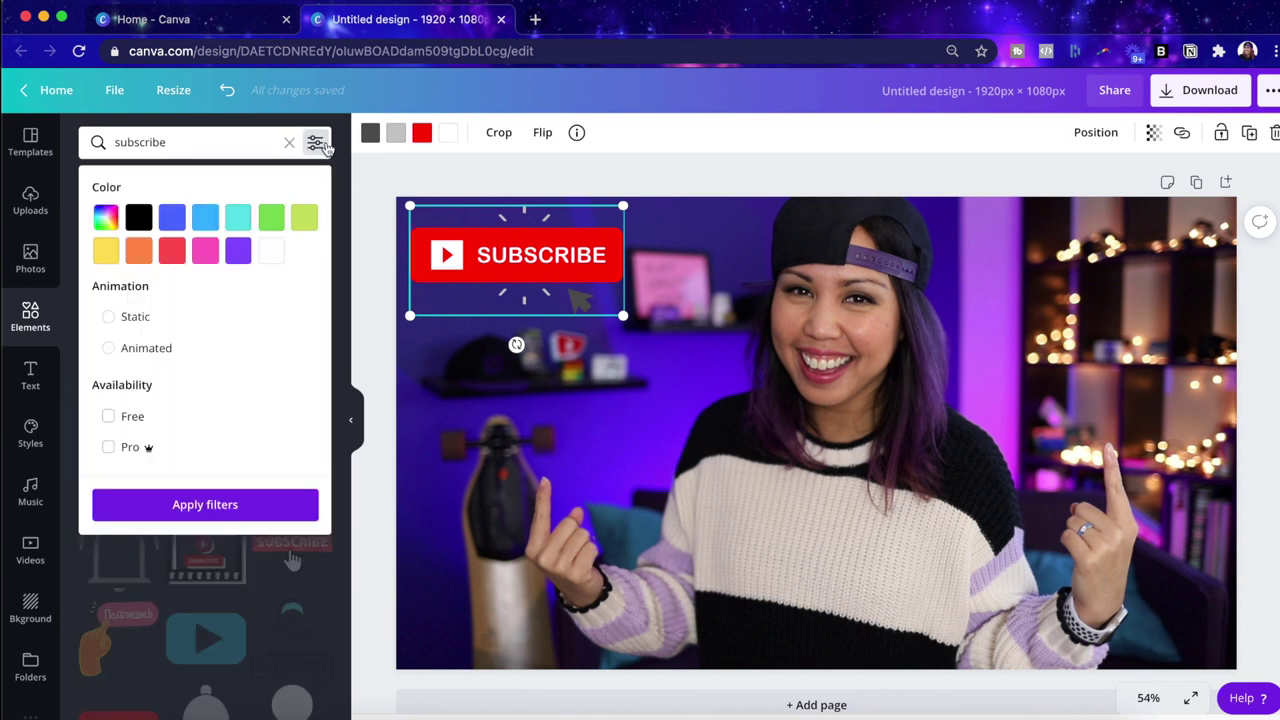
- Filter subscribe results to Animated and add a resized animated subscribe element near bottom-right
click(167, 347)
click(243, 515)
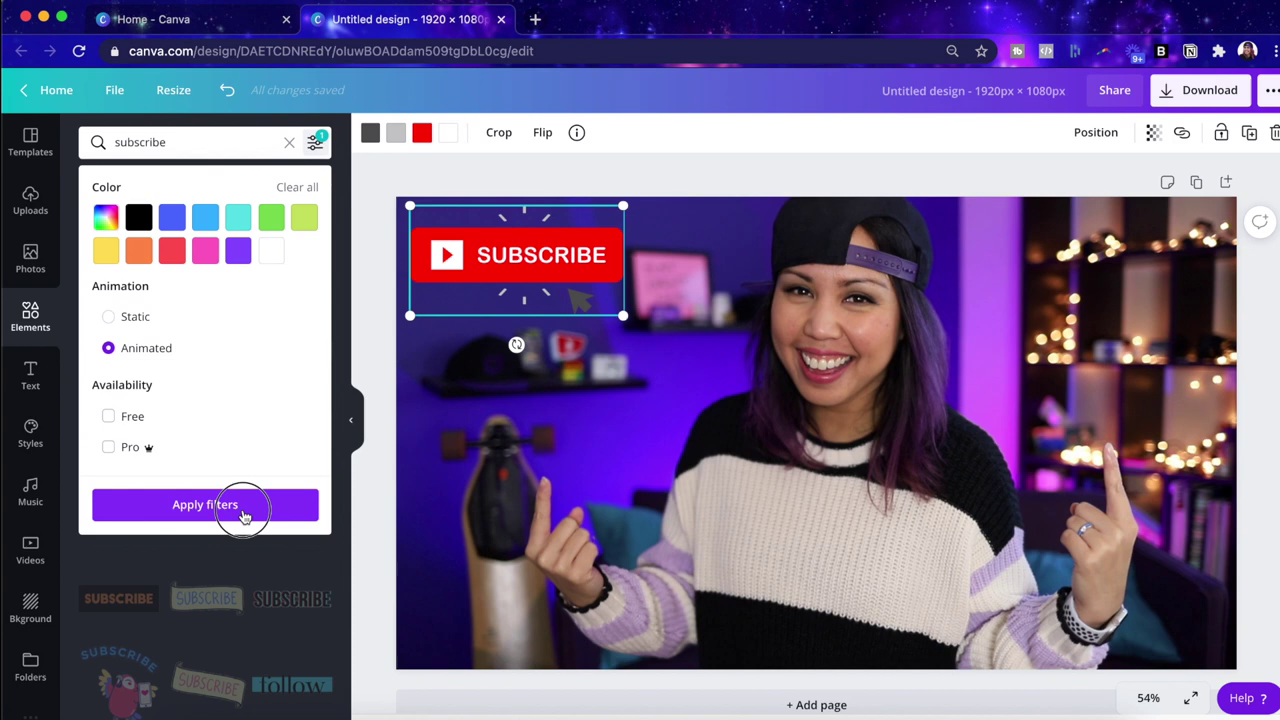
scroll(245, 515, down, 1)
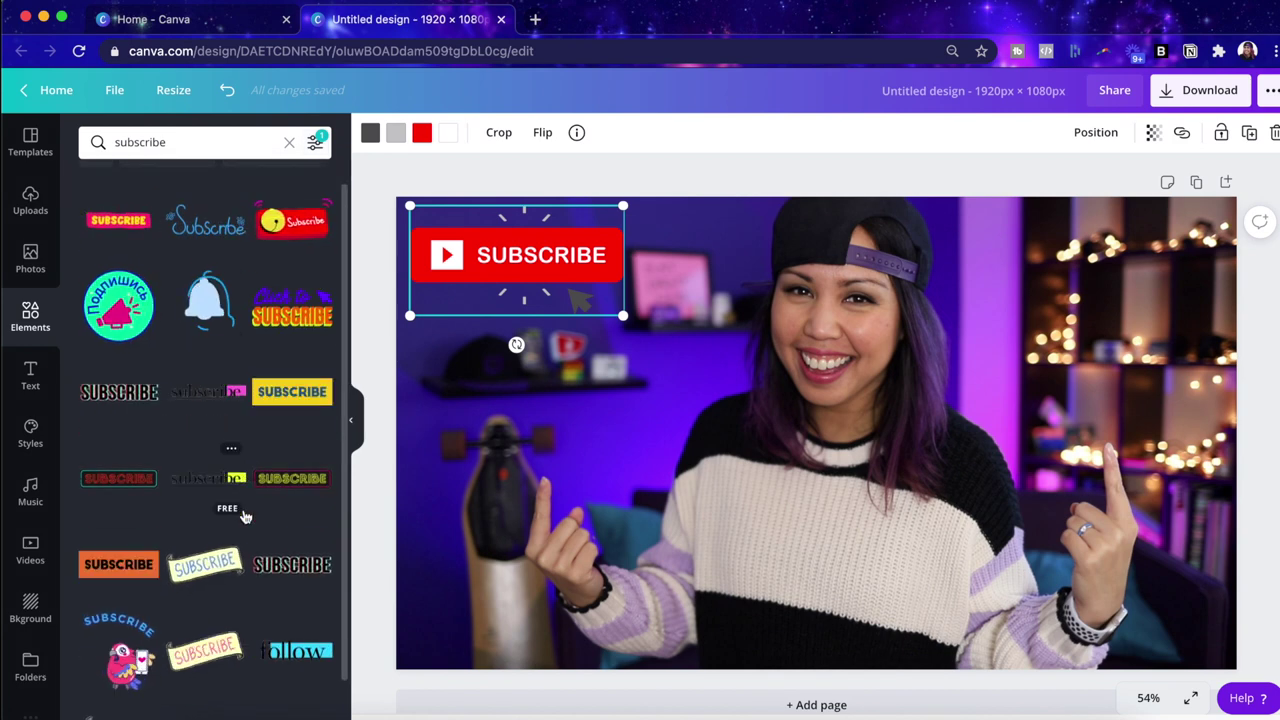
click(238, 410)
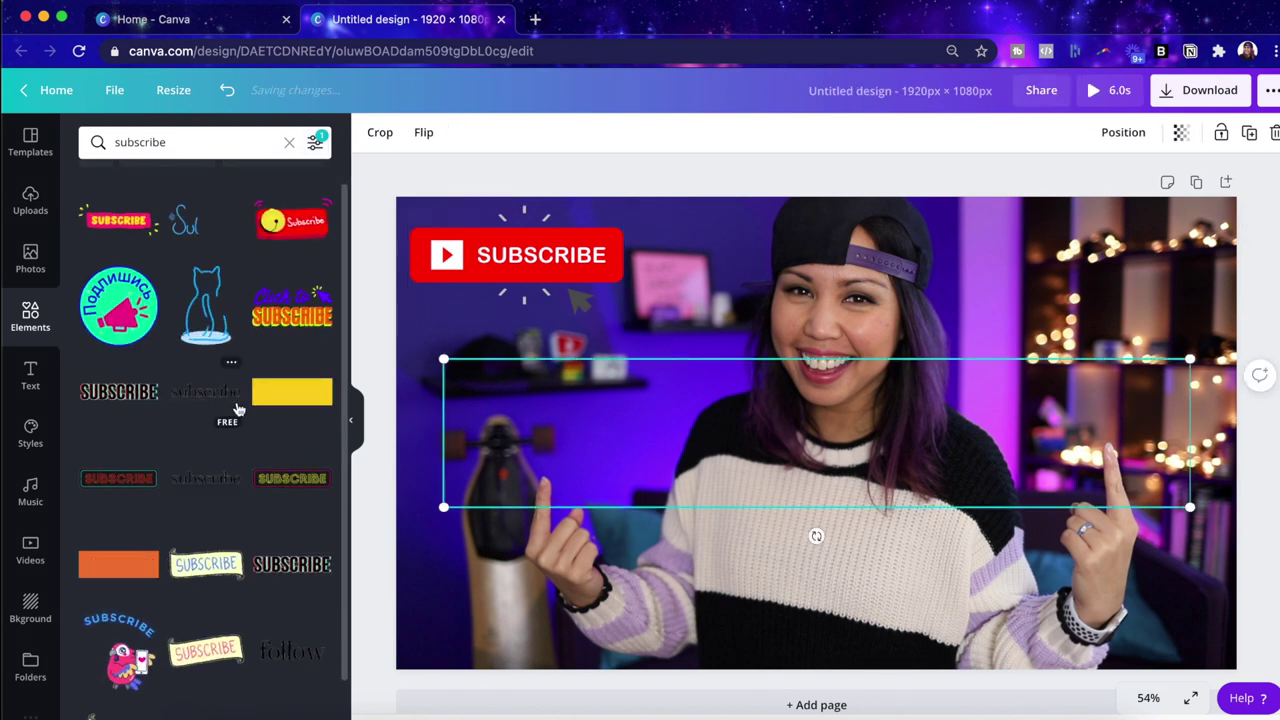
drag(443, 507, 980, 400)
drag(1063, 429, 1020, 470)
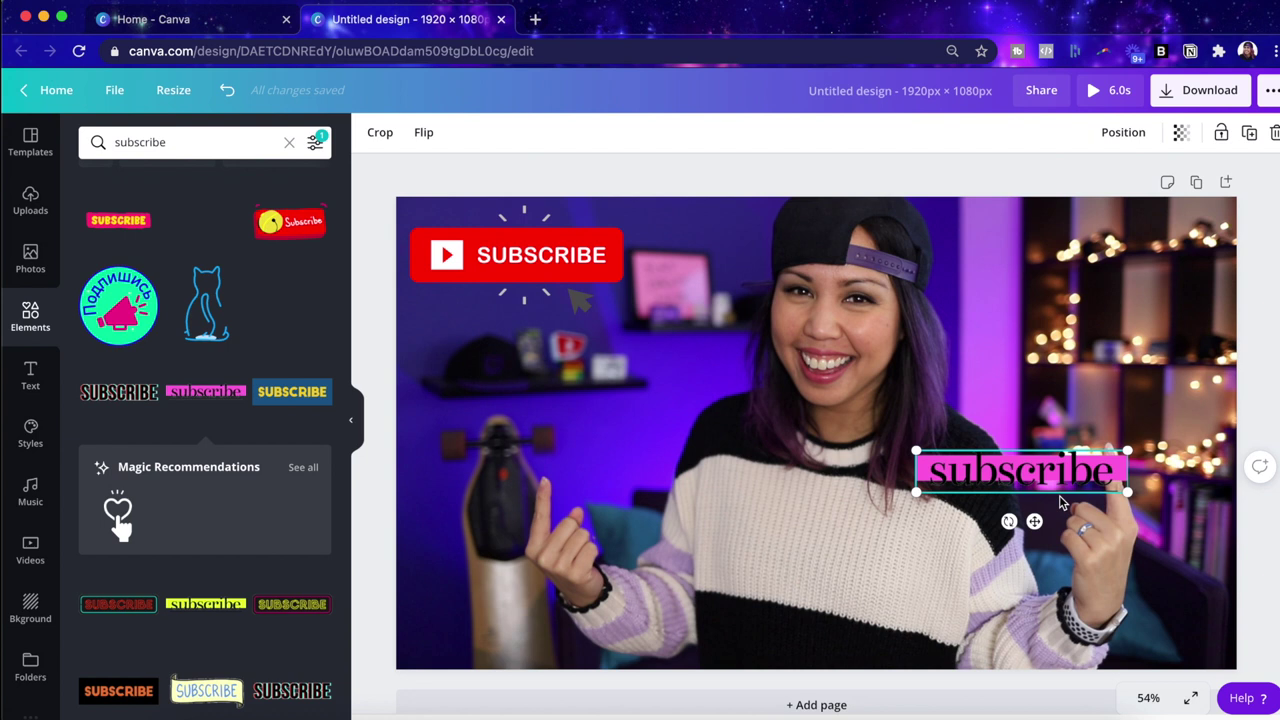
- Delete the animated subscribe element and the red SUBSCRIBE sticker
key(Delete)
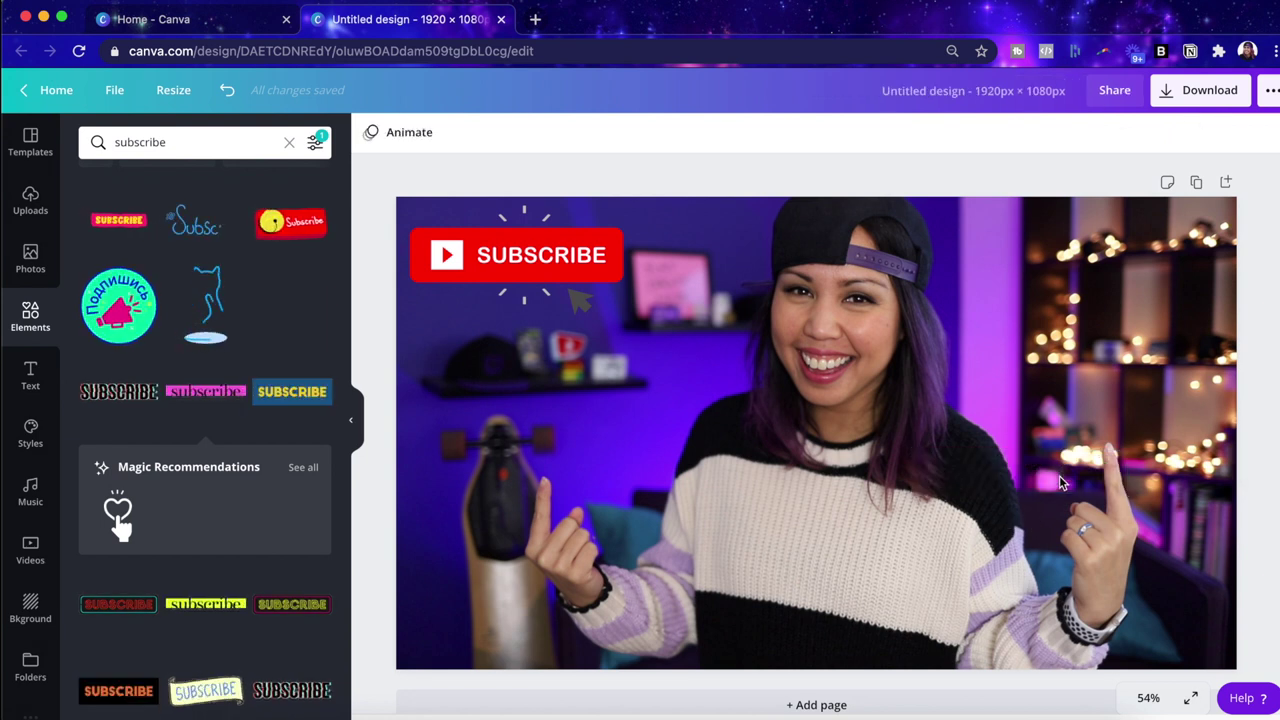
click(590, 280)
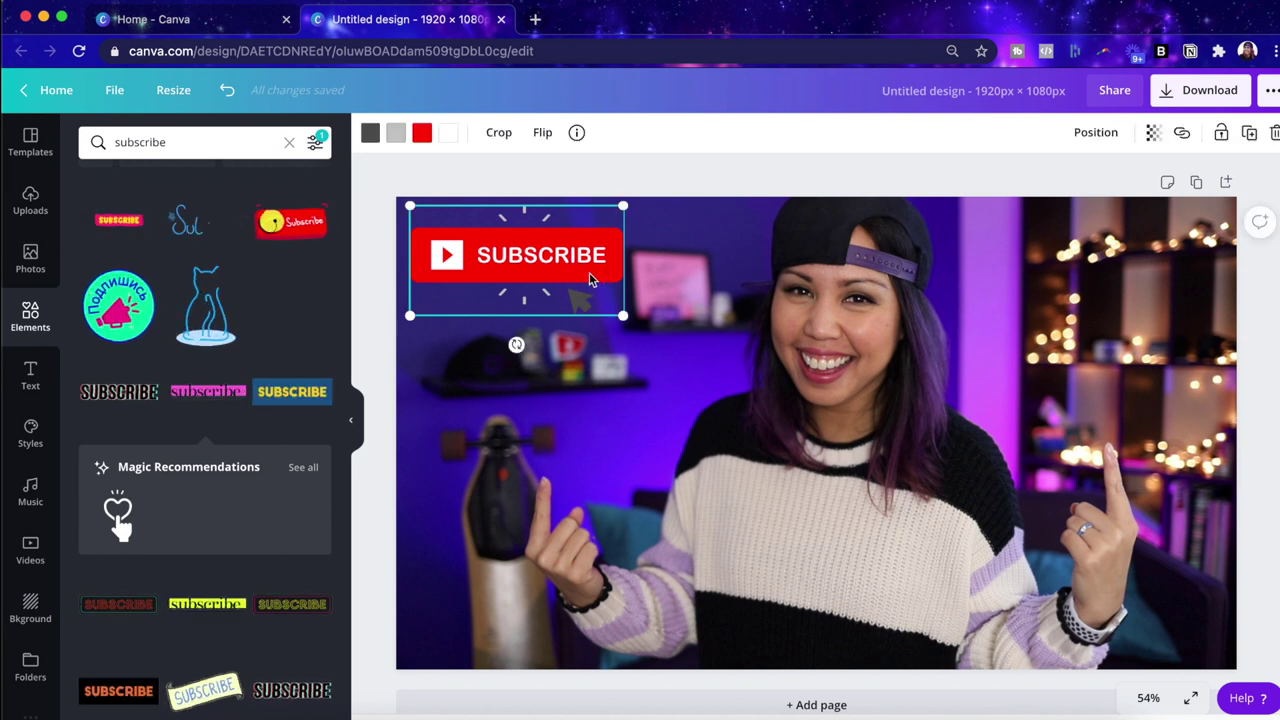
key(Delete)
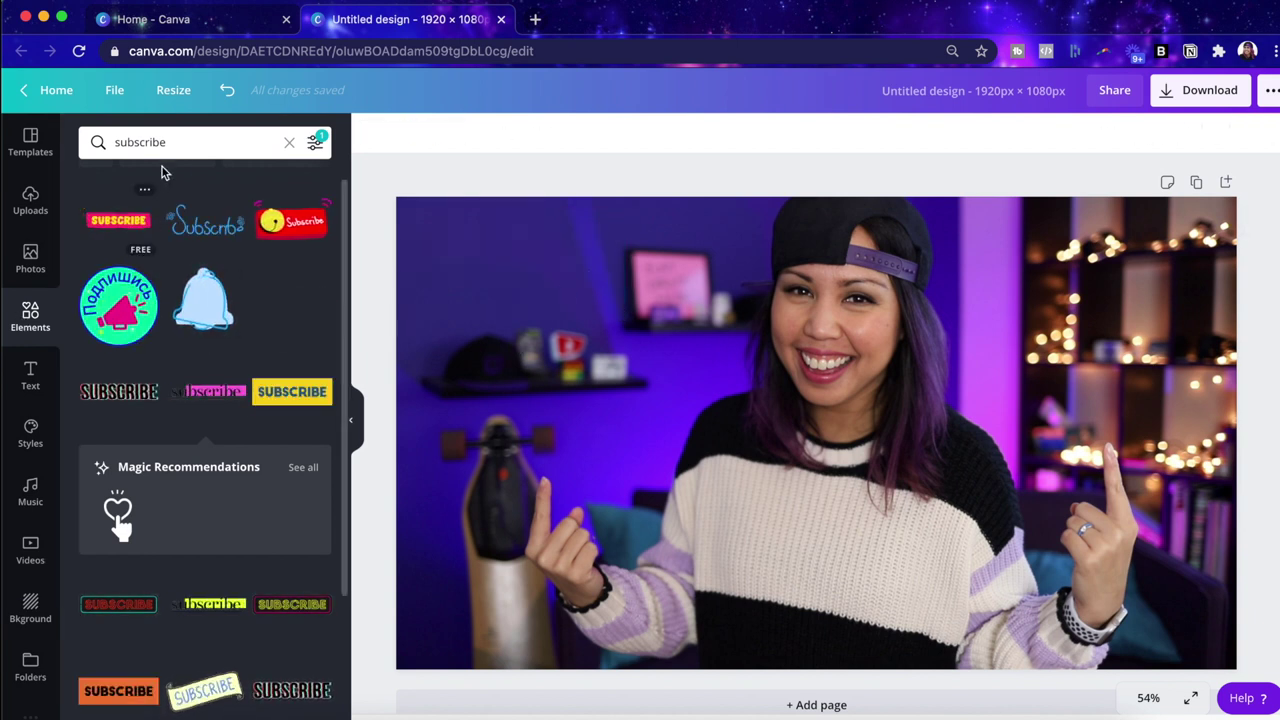
- Search Elements for 'button', filtered to static results
click(289, 142)
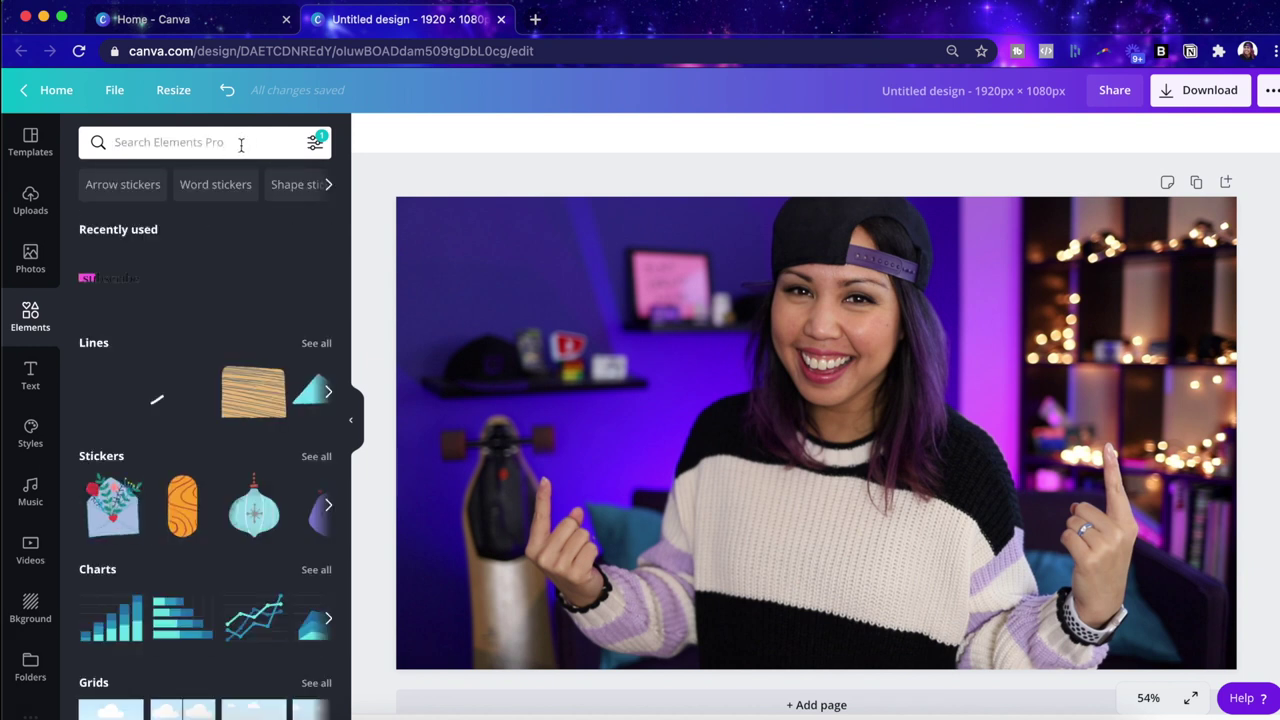
text(button)
key(Return)
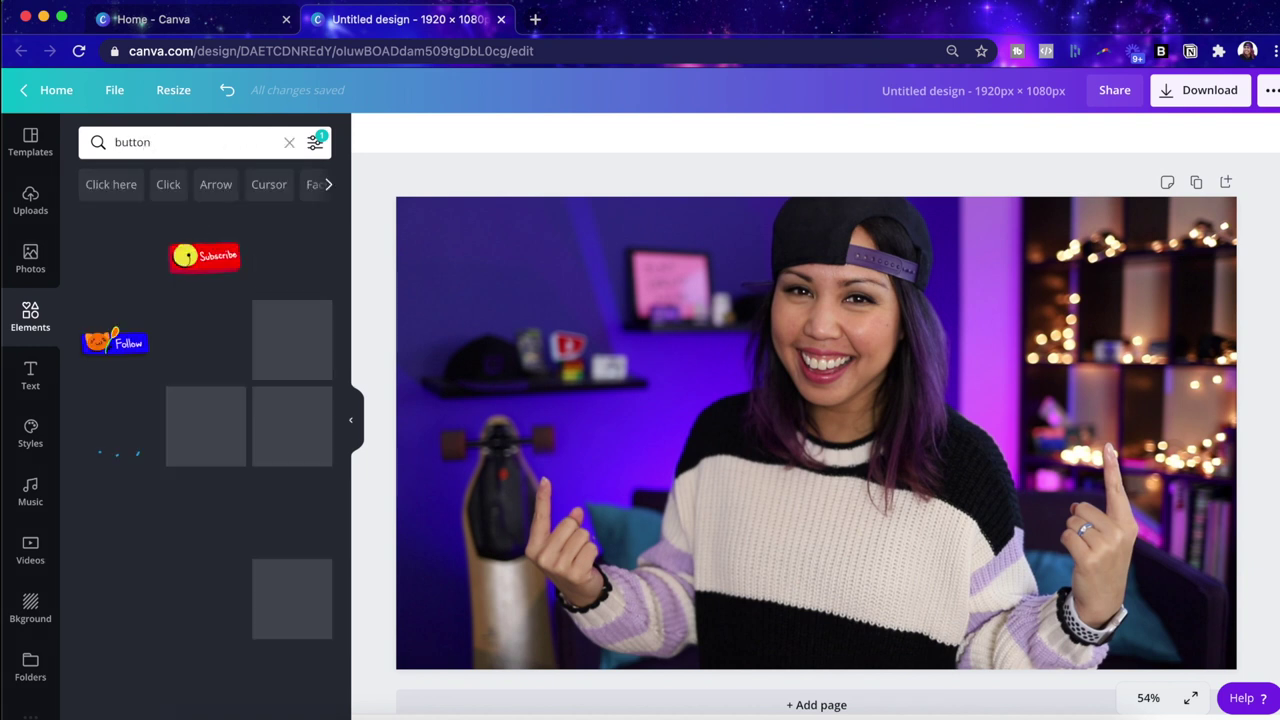
click(314, 143)
click(128, 316)
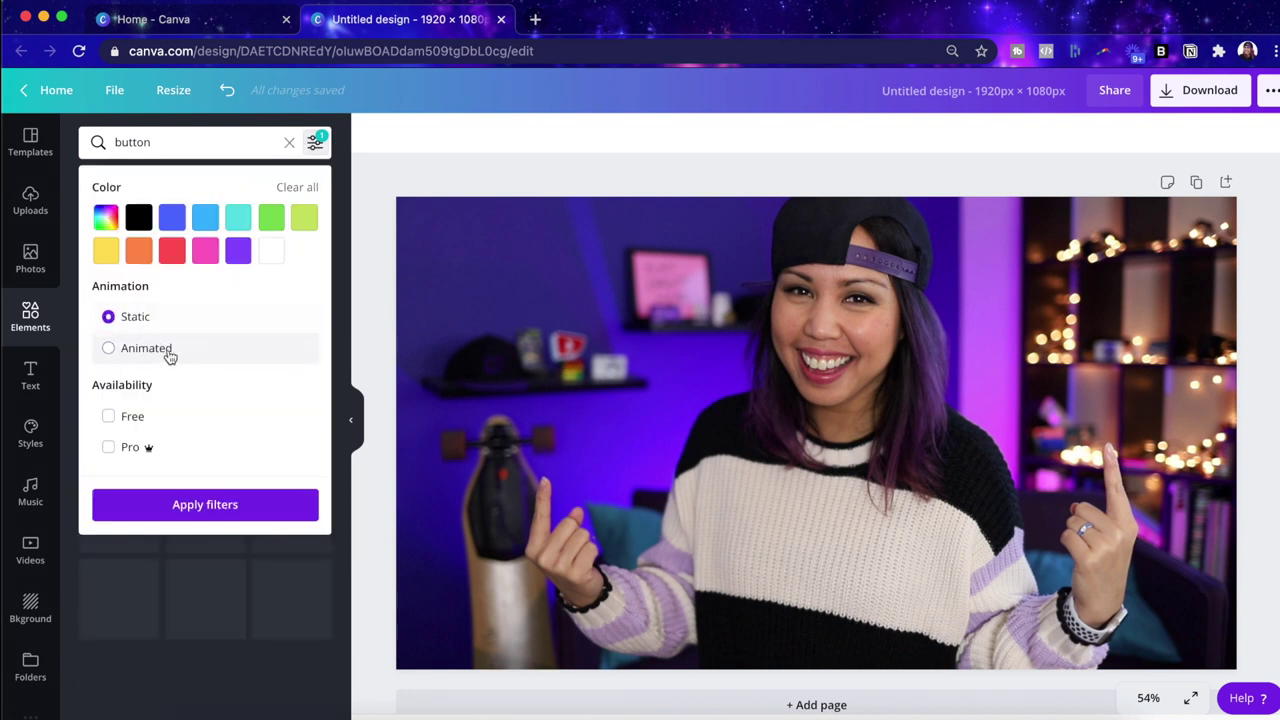
click(356, 240)
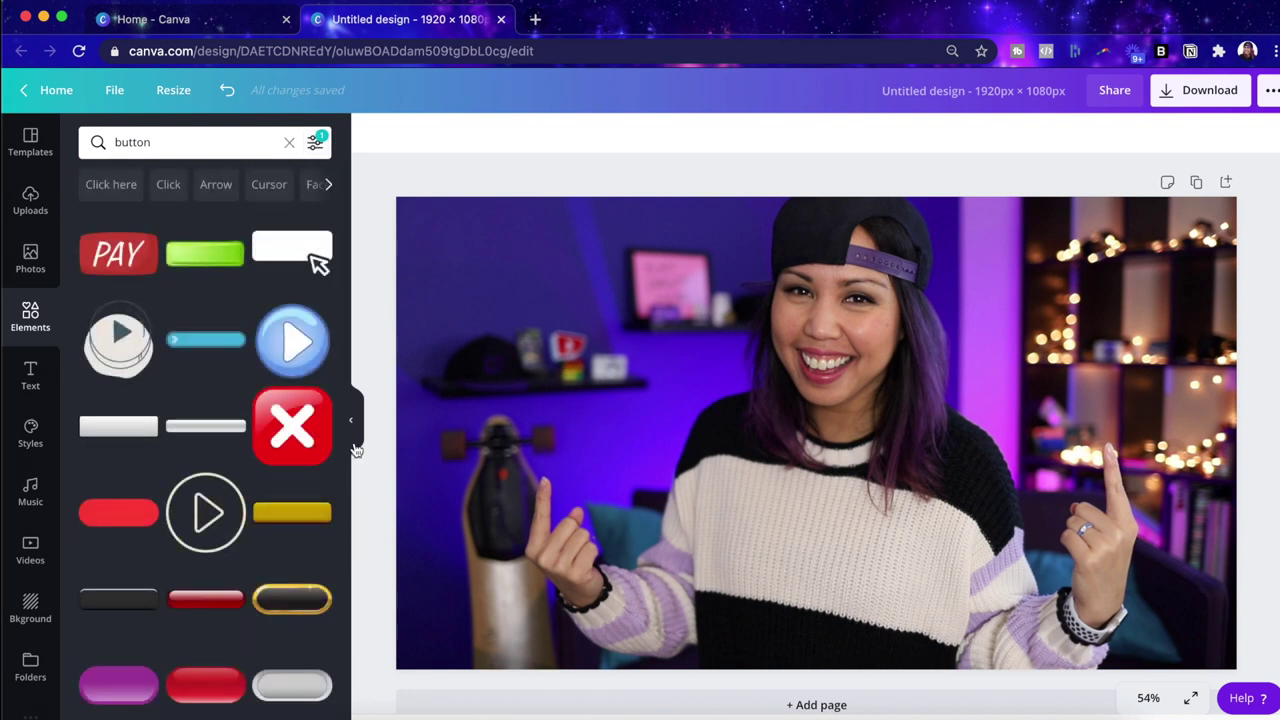
- Add the red pill button, shrink it into the top-left and recolour it light blue
click(119, 515)
drag(676, 474, 814, 434)
drag(895, 405, 583, 257)
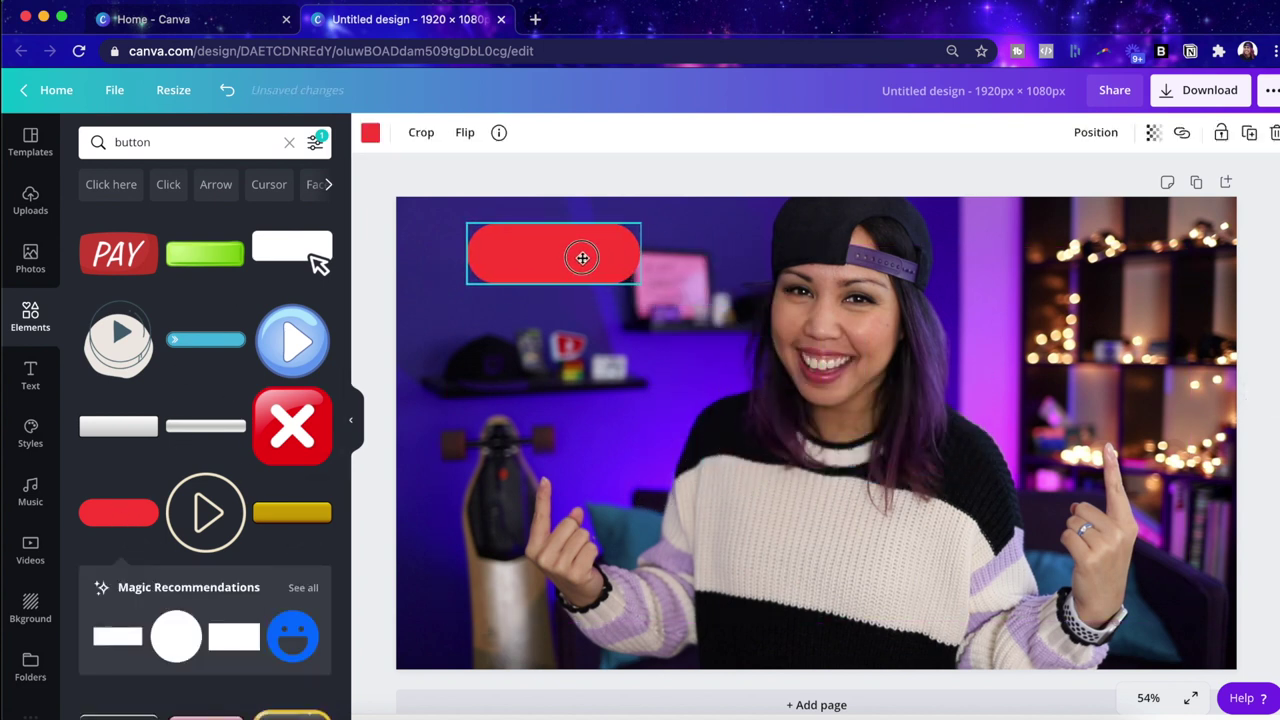
click(369, 135)
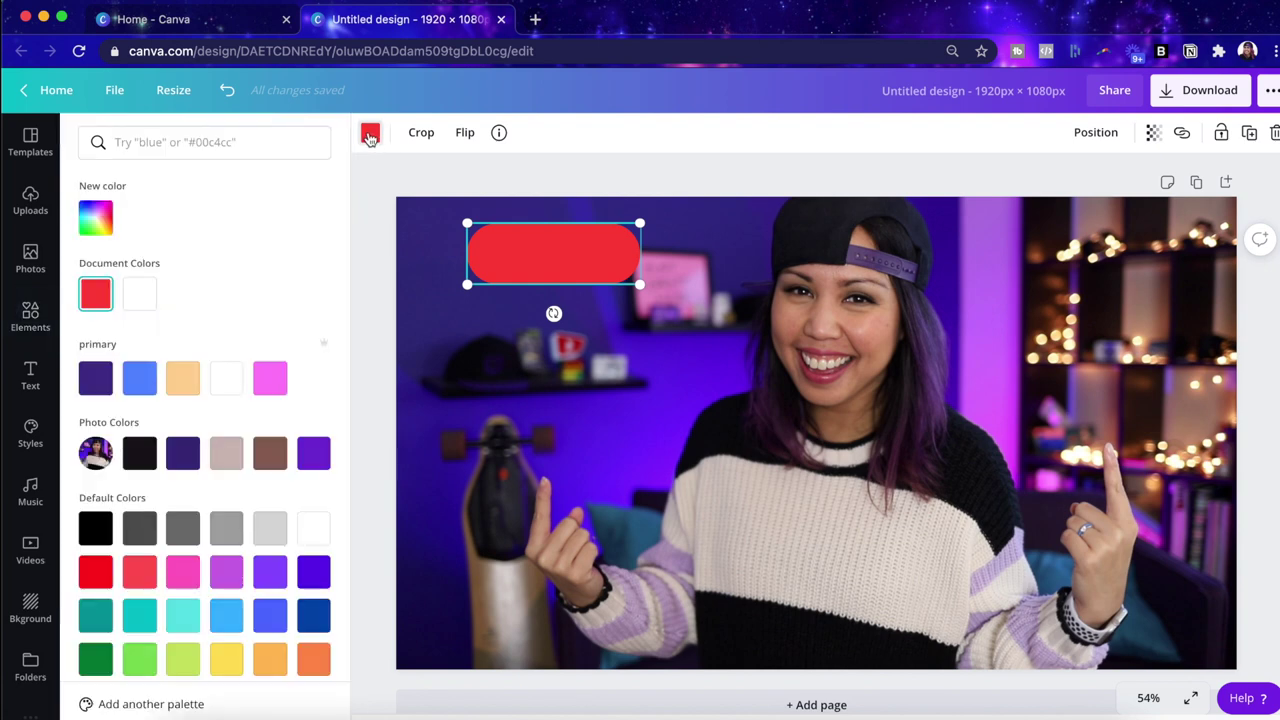
click(228, 618)
drag(586, 258, 610, 266)
click(30, 315)
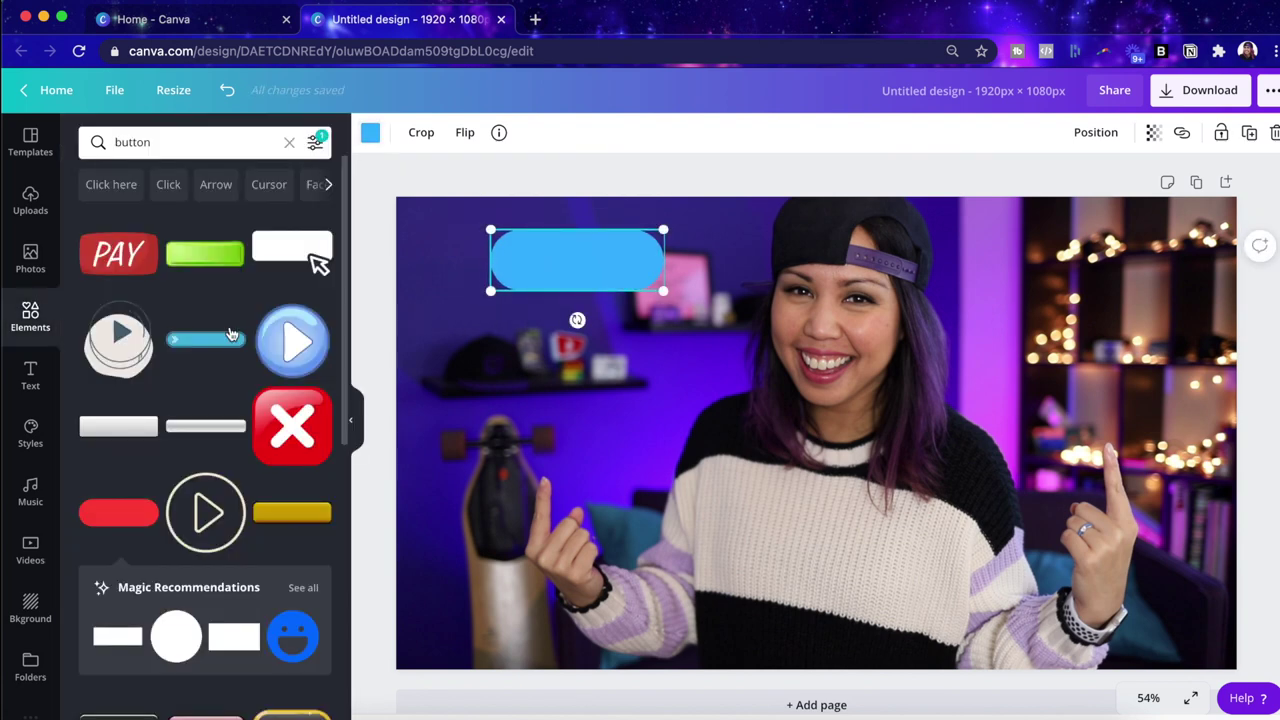
- Add a white Bebas Neue heading 'SUBSCRIBE' and centre it inside the light-blue pill
click(30, 375)
click(174, 228)
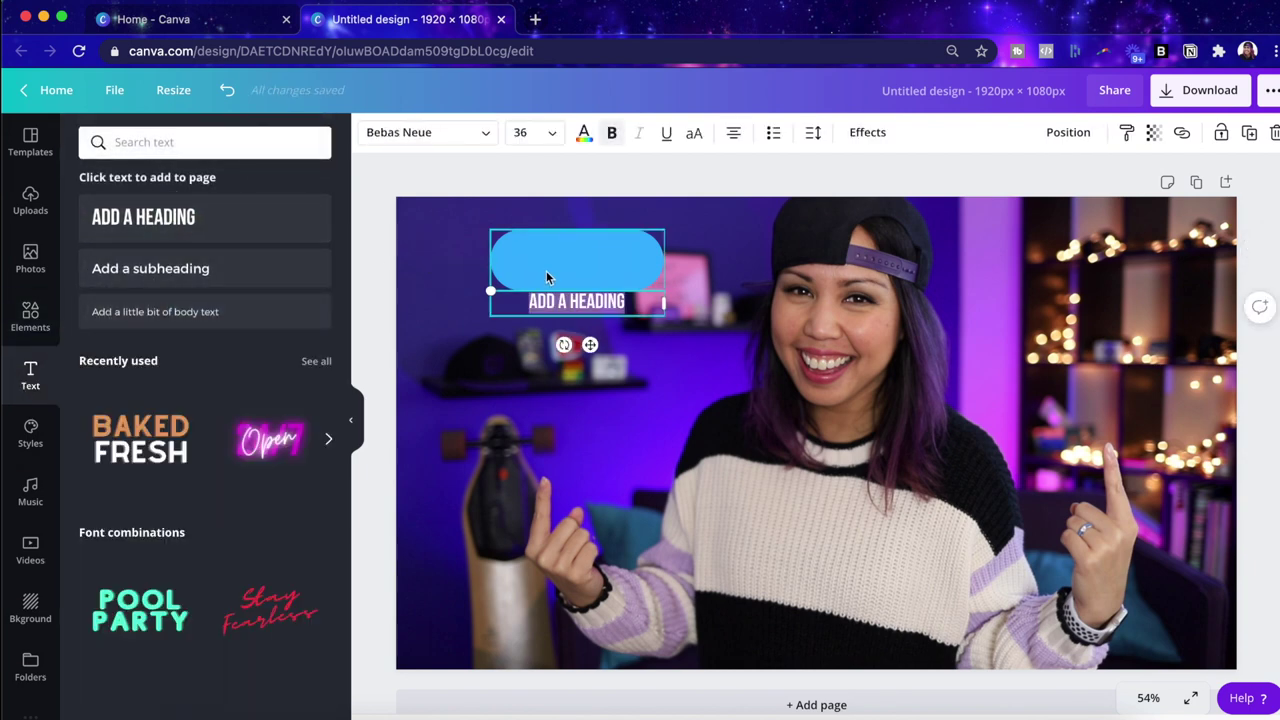
text(SUBCRIBE)
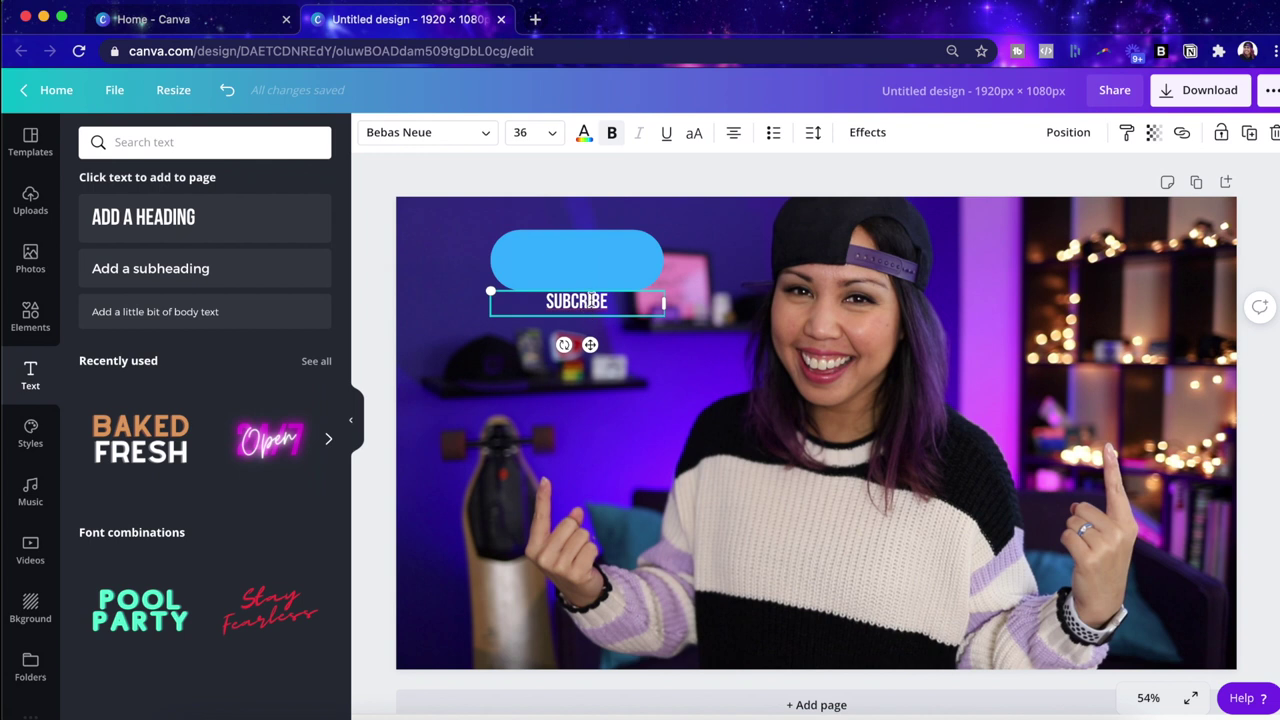
click(679, 358)
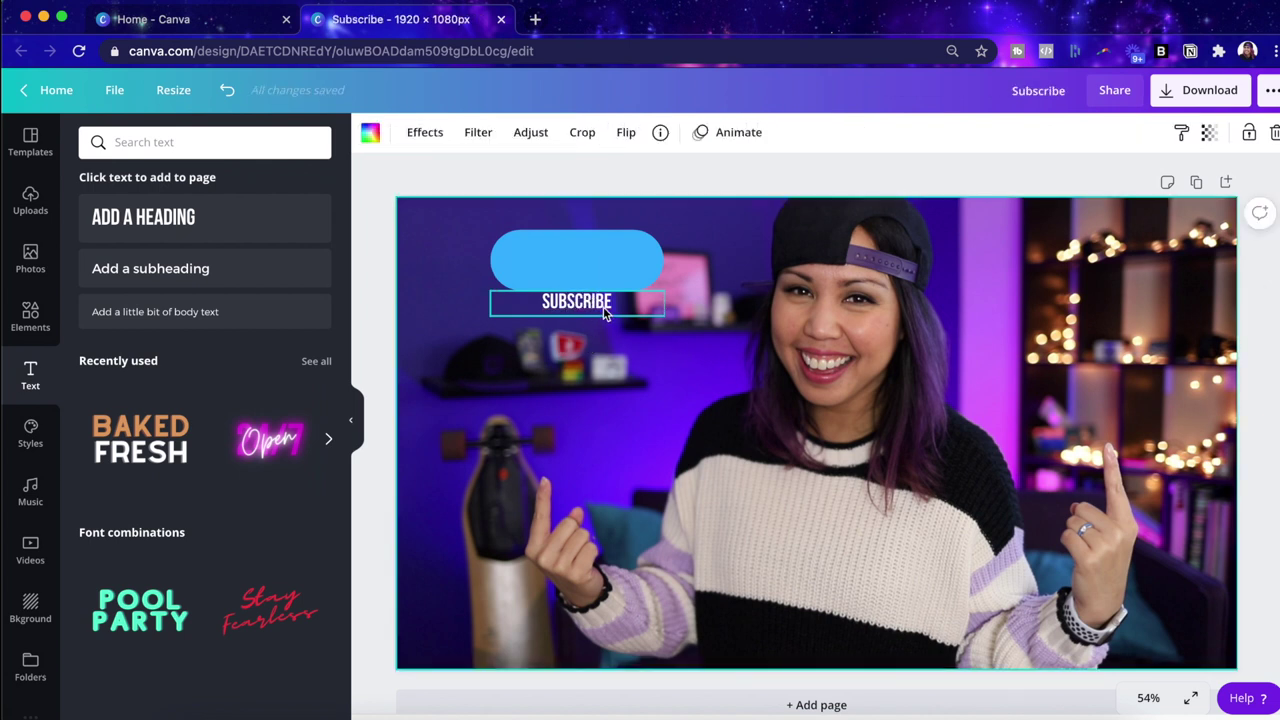
drag(600, 310, 697, 290)
click(521, 527)
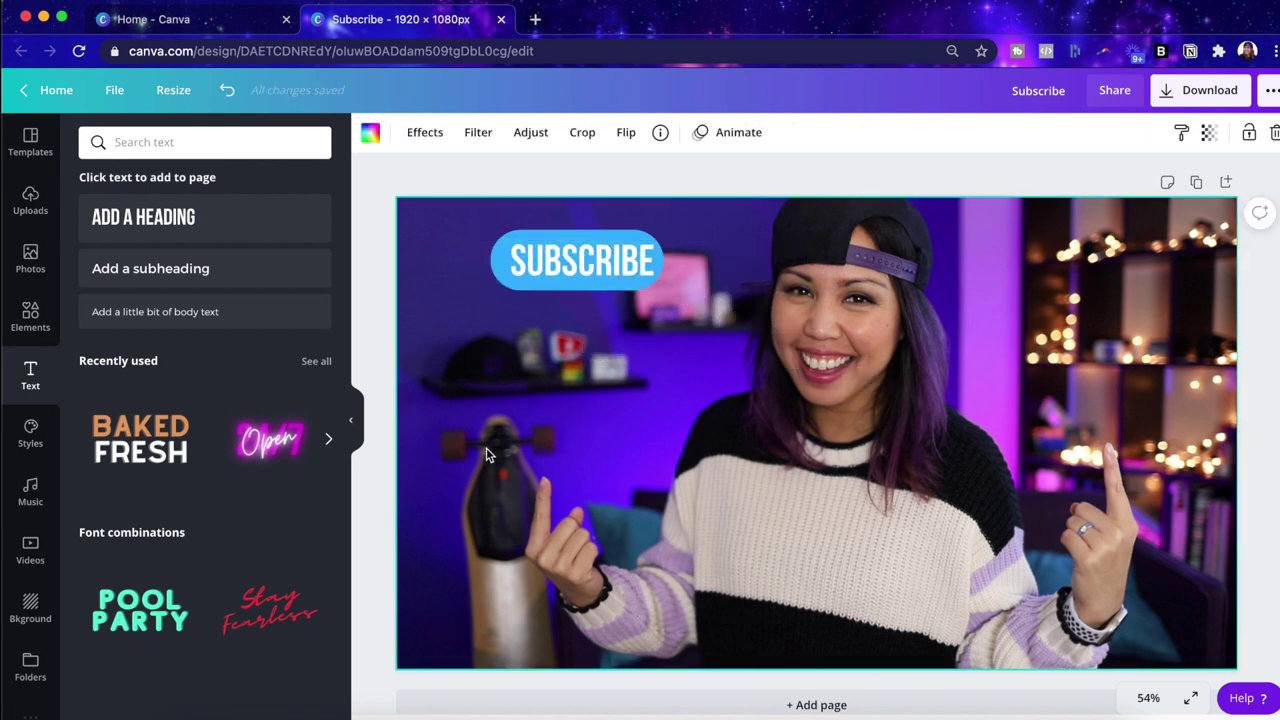
drag(576, 280, 573, 276)
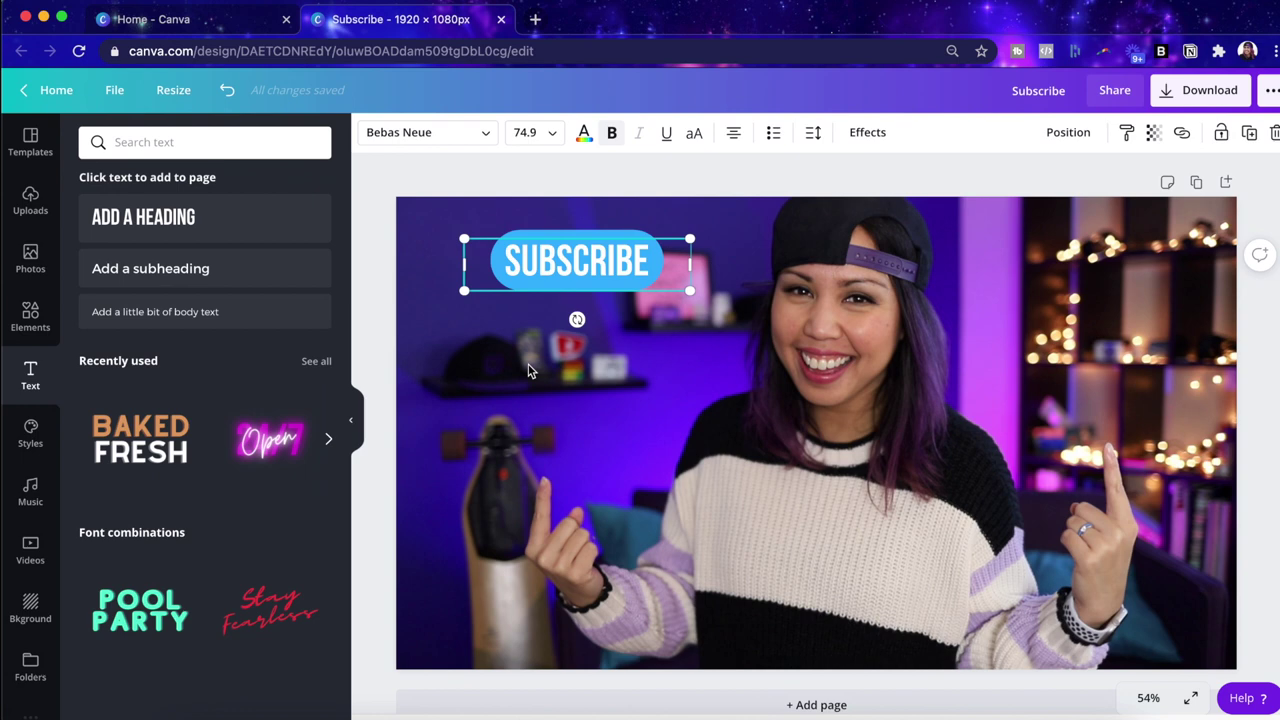
- Search Elements for 'click' graphics, after first trying 'mouseclick'
click(500, 365)
click(32, 318)
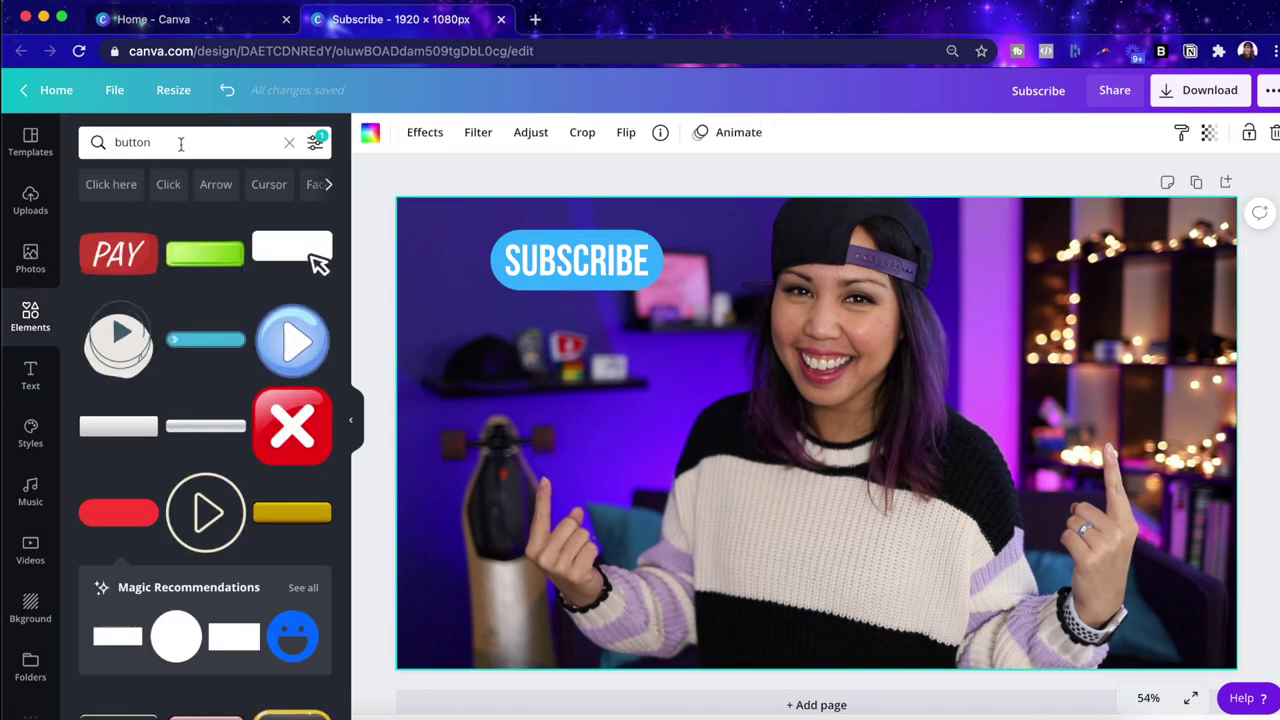
click(180, 142)
click(315, 143)
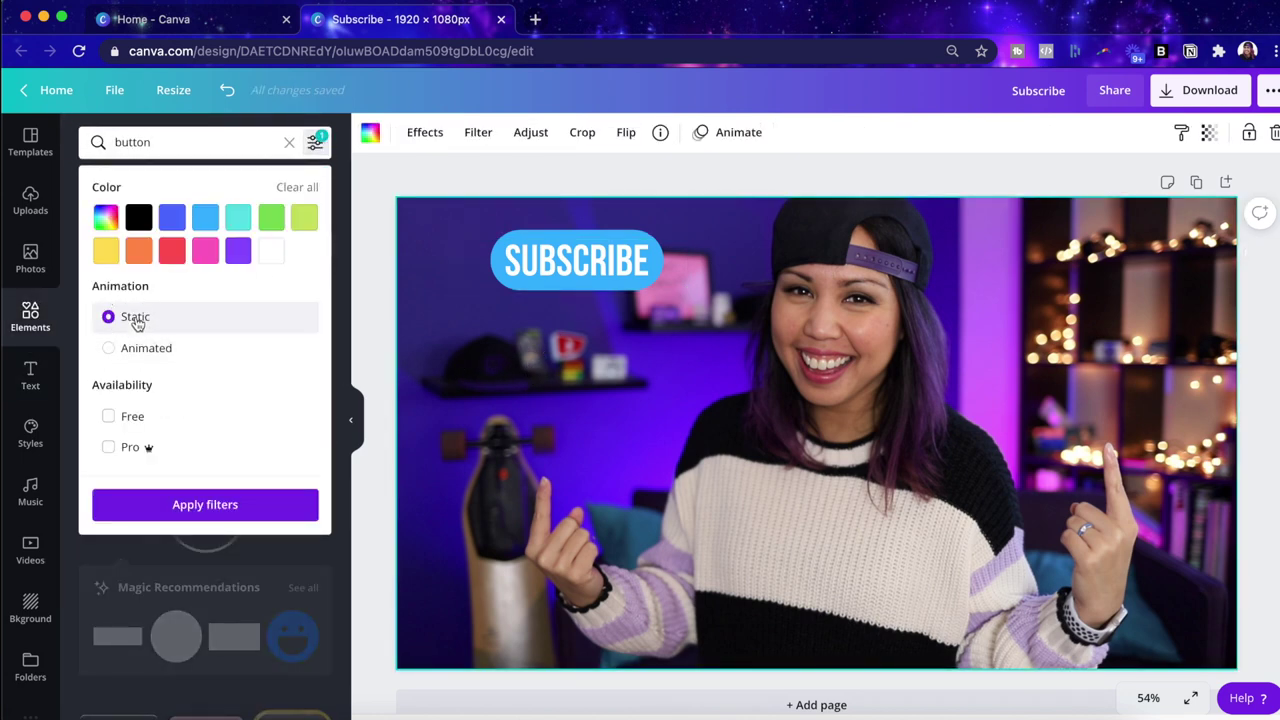
click(345, 298)
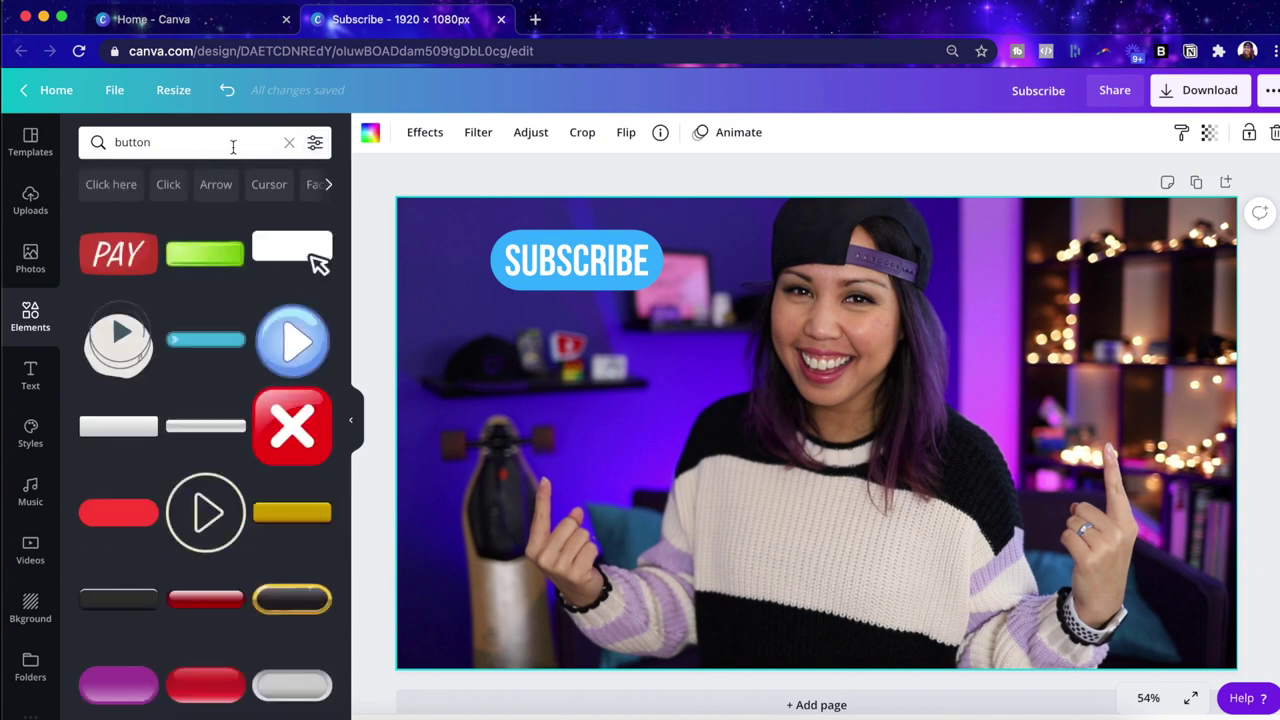
click(230, 143)
text(mouseclick)
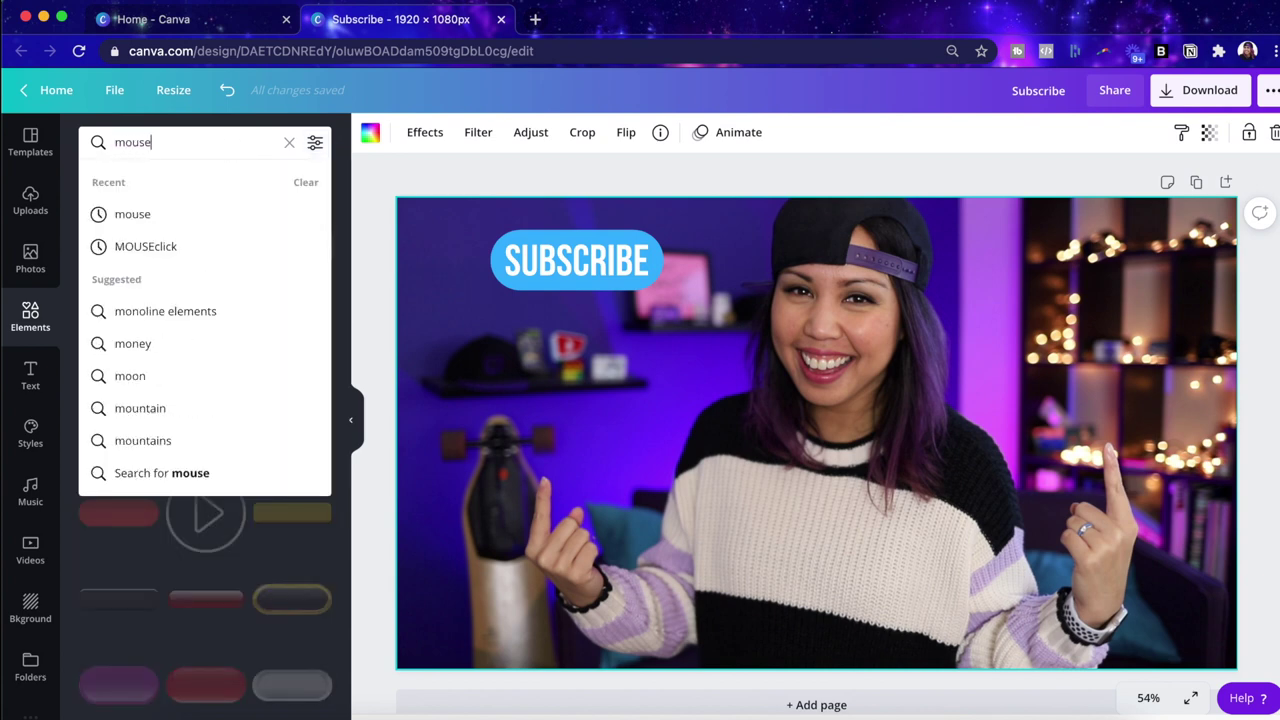
key(Return)
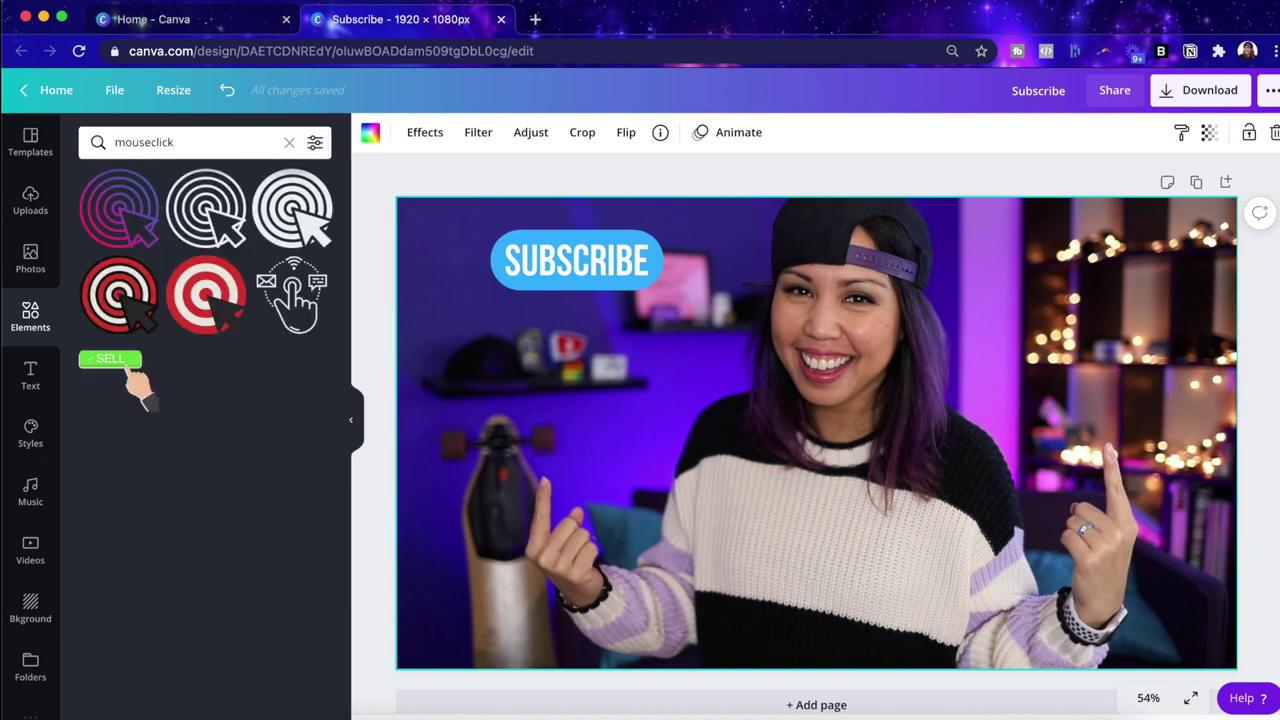
click(230, 146)
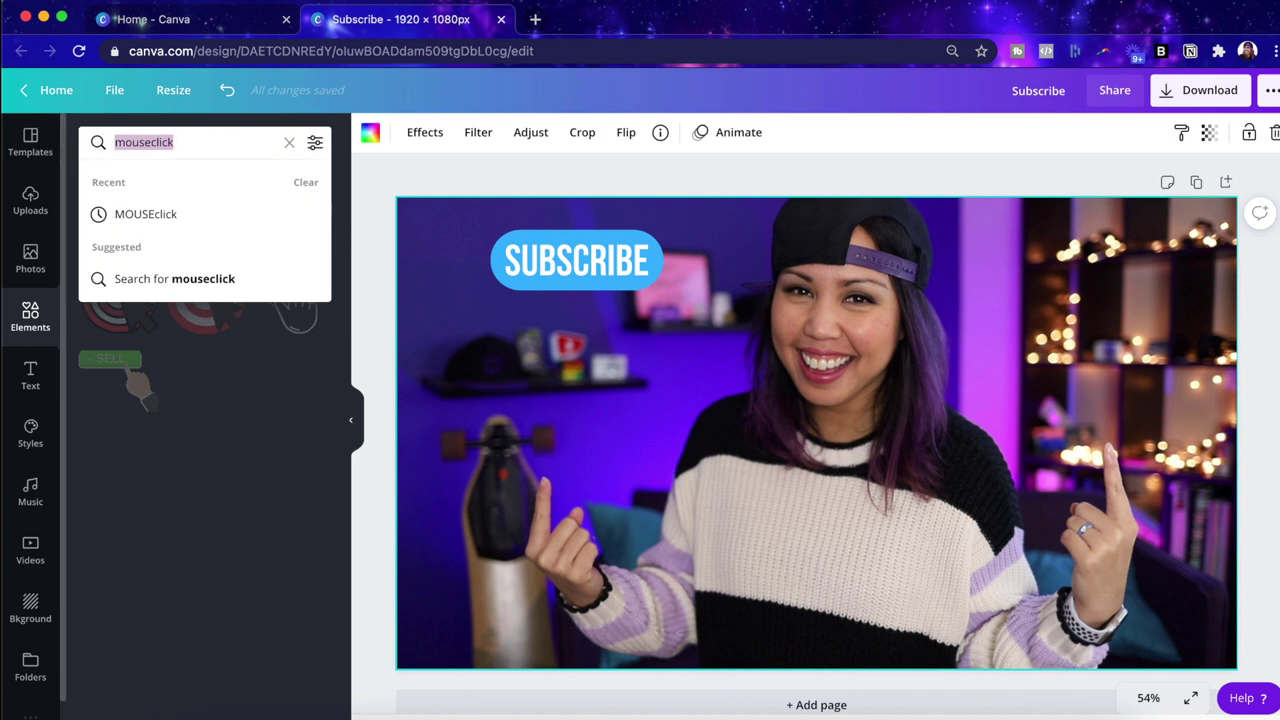
text(click)
key(Return)
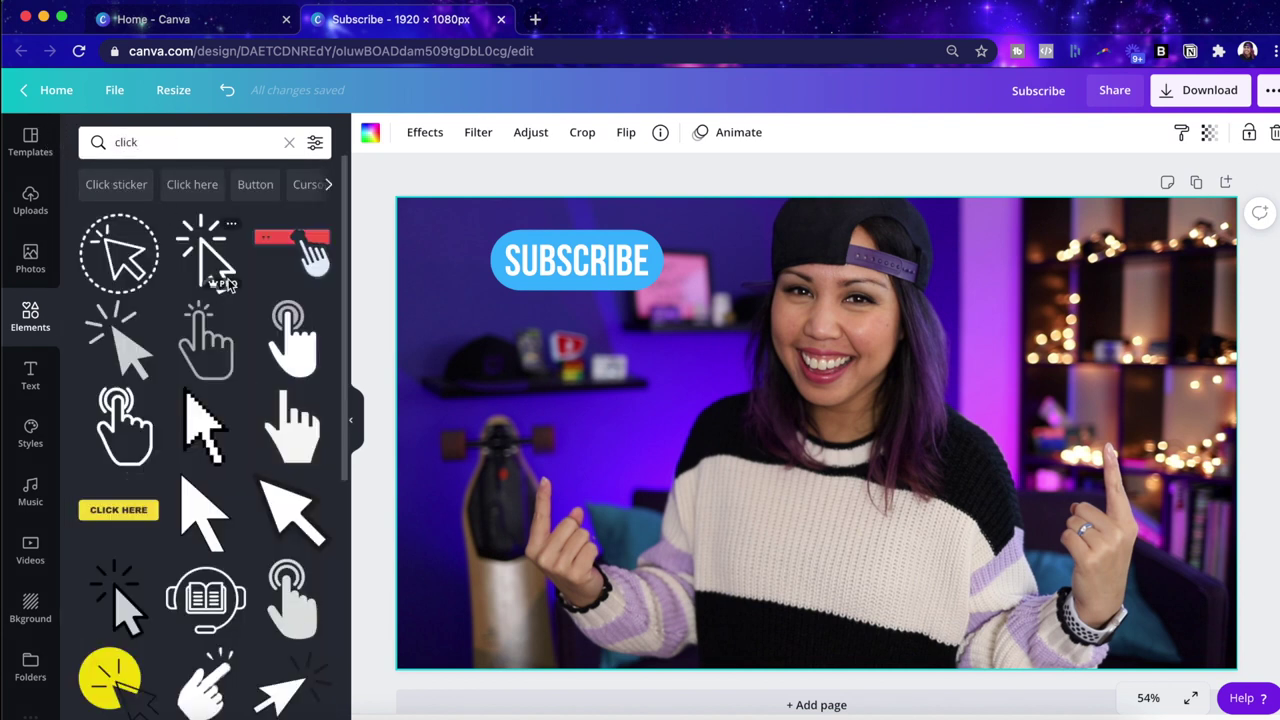
- Add the sparkle cursor graphic, shrink it beside SUBSCRIBE and make it white
click(226, 268)
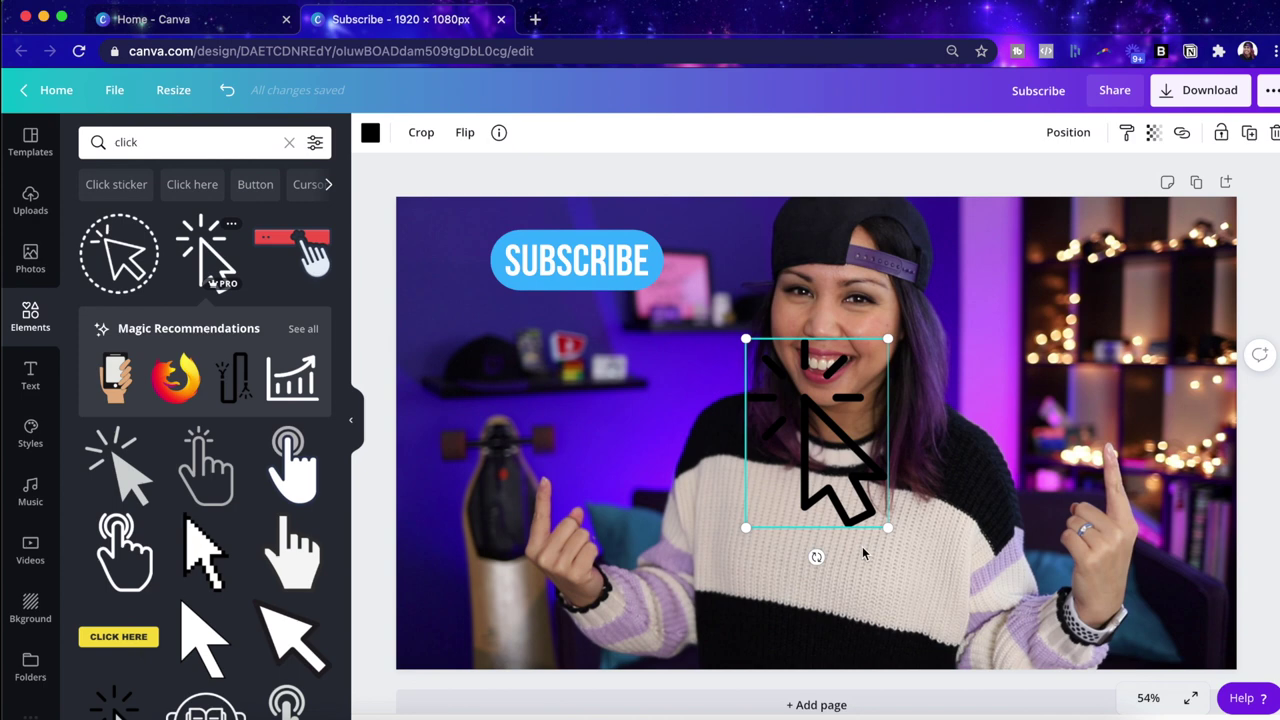
drag(885, 528, 645, 299)
click(370, 132)
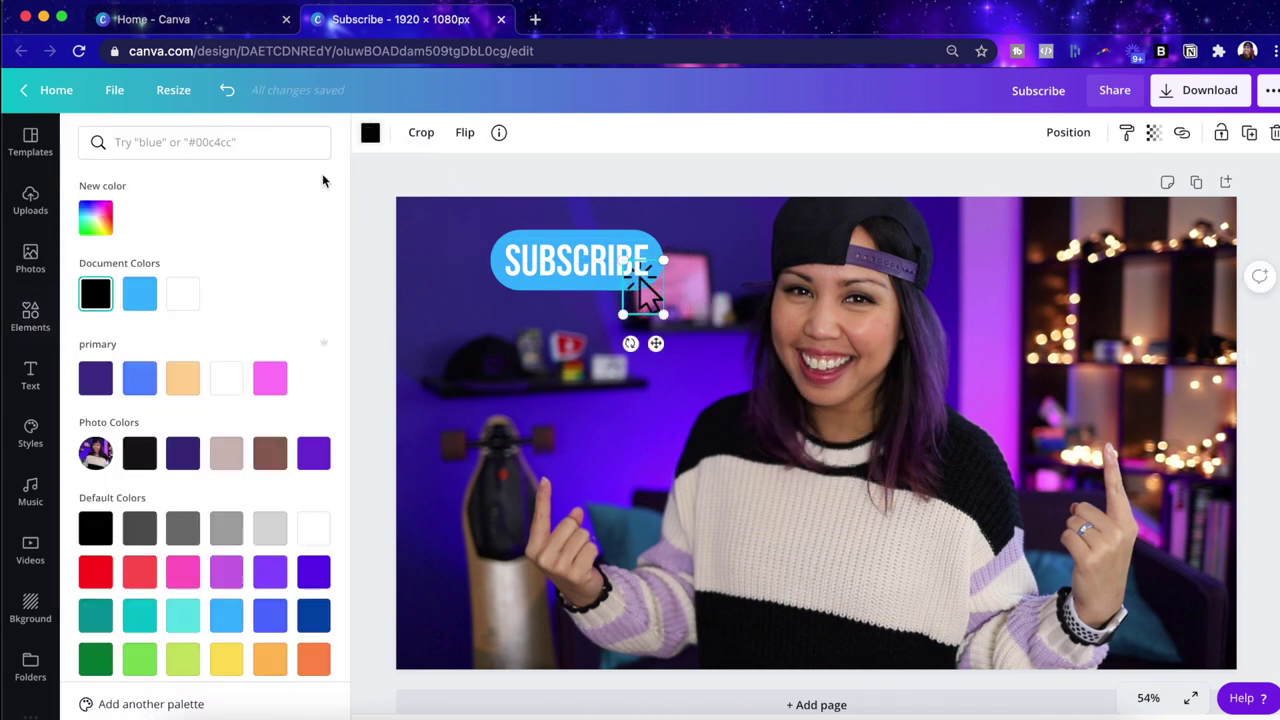
click(199, 287)
click(567, 401)
click(643, 286)
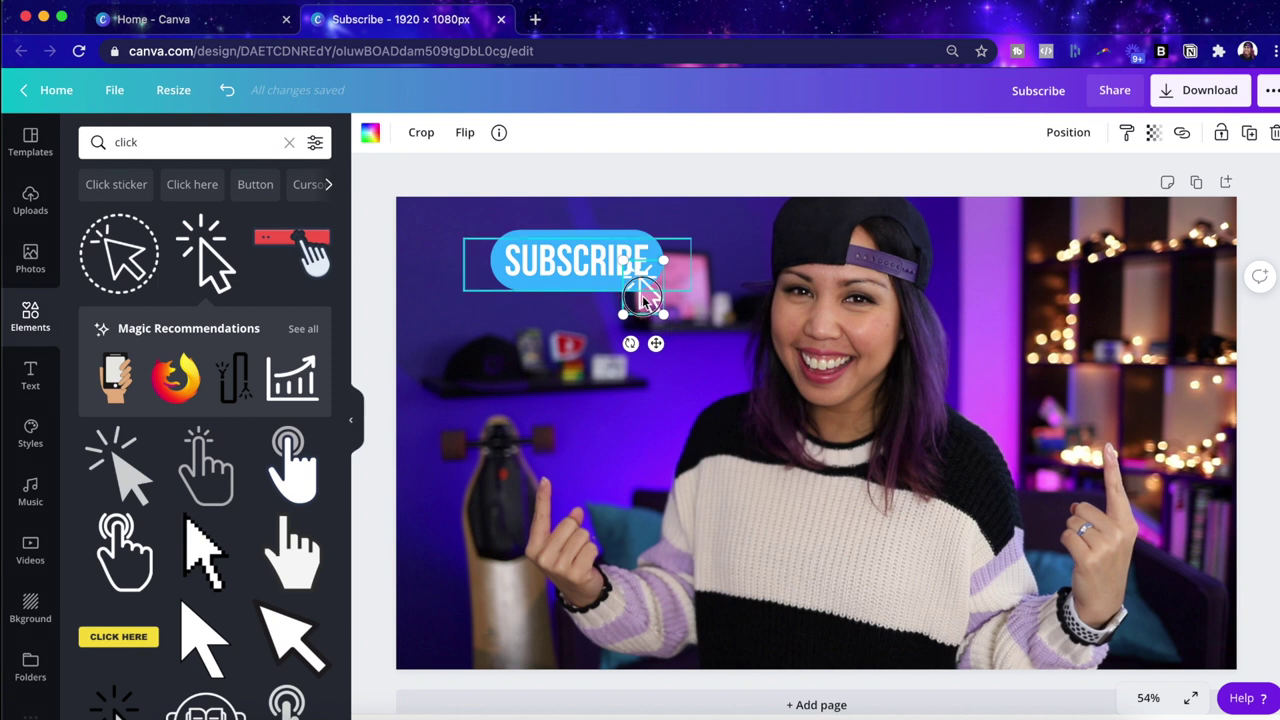
- Check the cursor and text layout, then search Elements for 'bell'
click(651, 296)
click(653, 298)
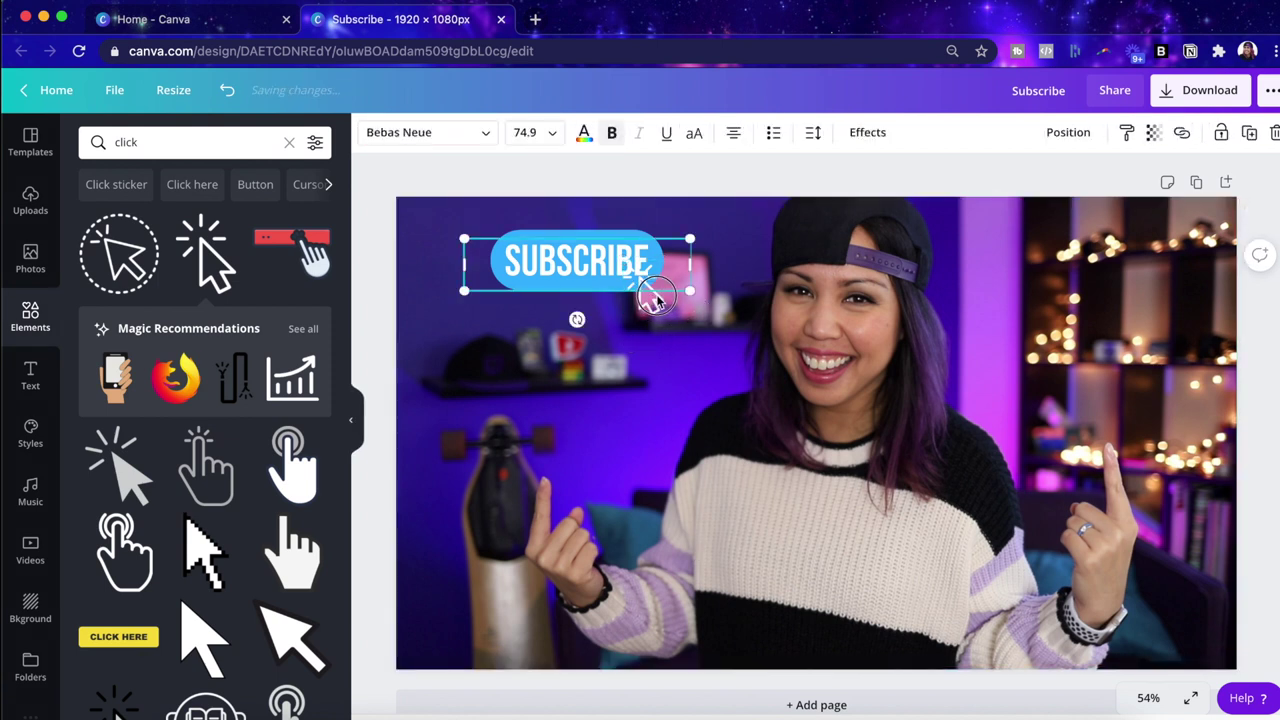
click(650, 300)
click(714, 603)
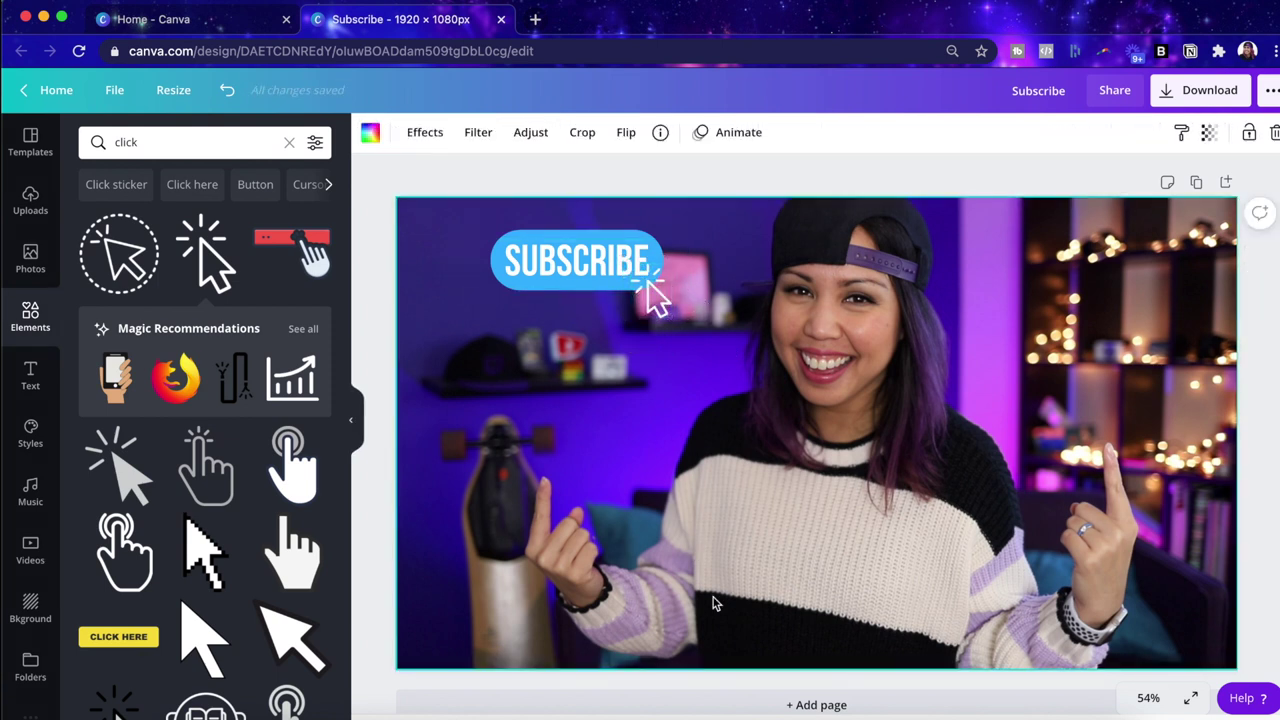
click(160, 145)
text(bell)
key(Return)
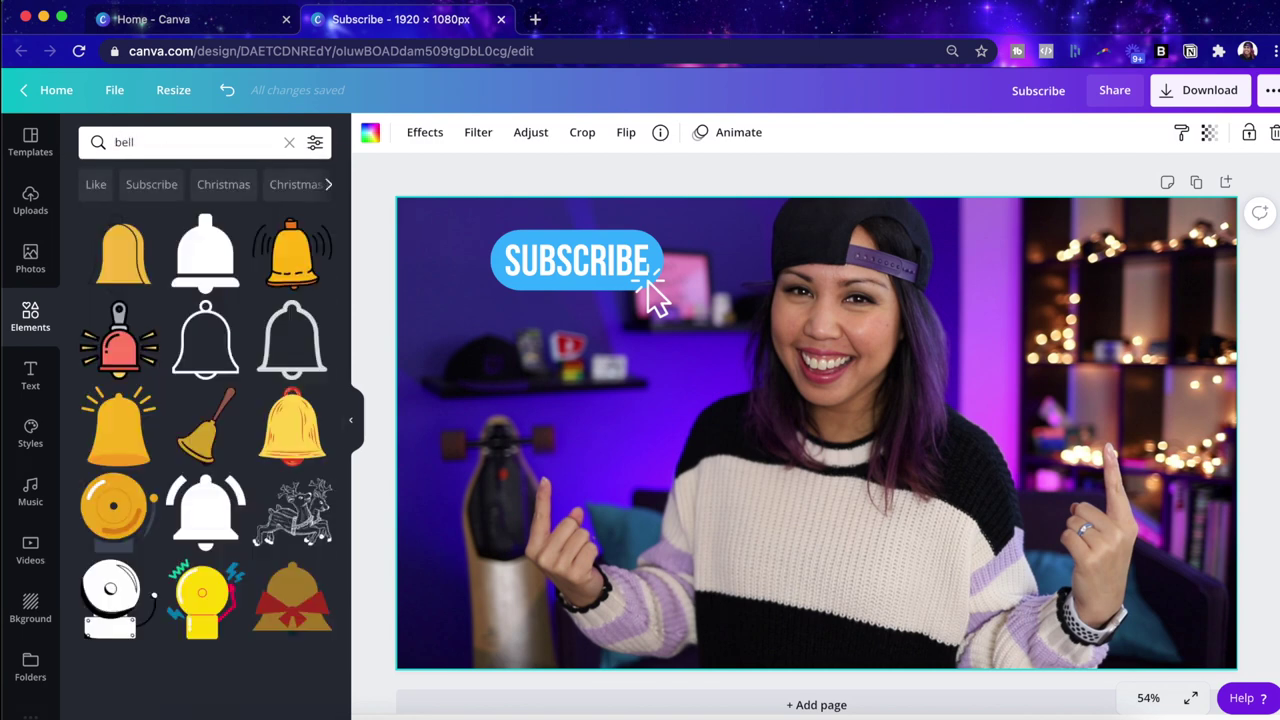
- Add a bell, shrink it left of SUBSCRIBE, make it white, and delete the background photo
click(222, 503)
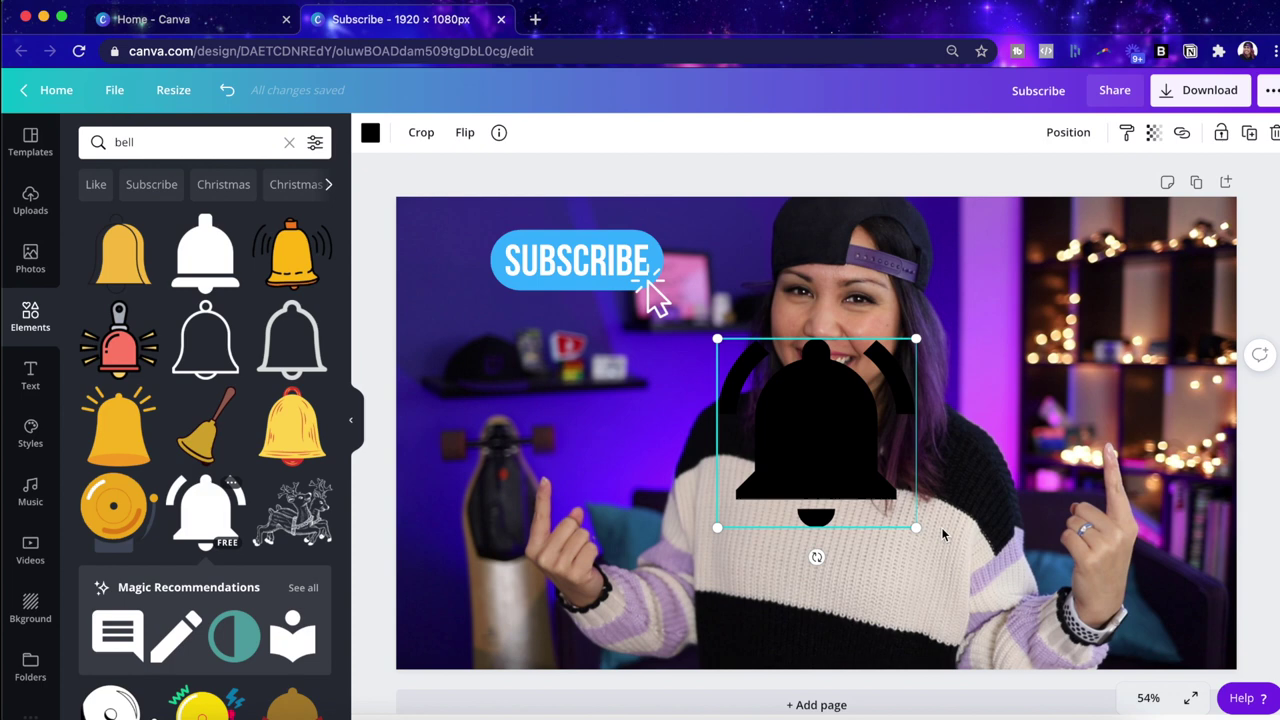
drag(922, 528, 454, 258)
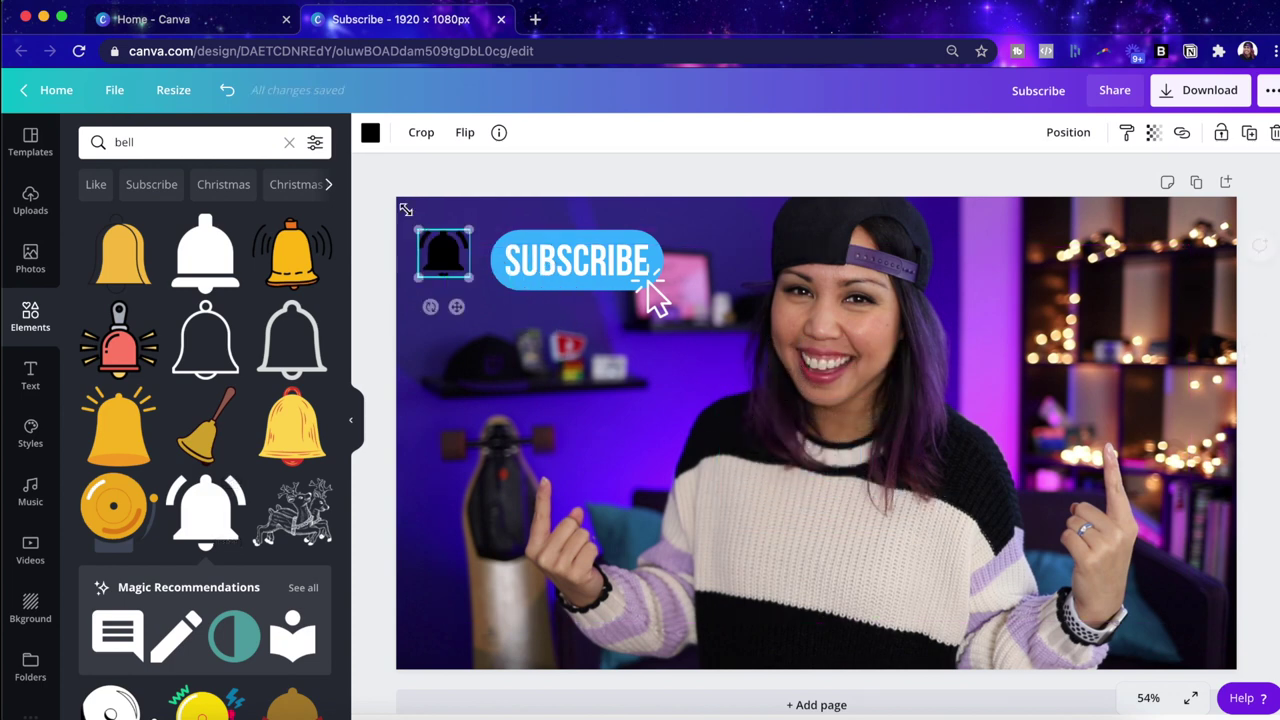
click(370, 132)
click(312, 530)
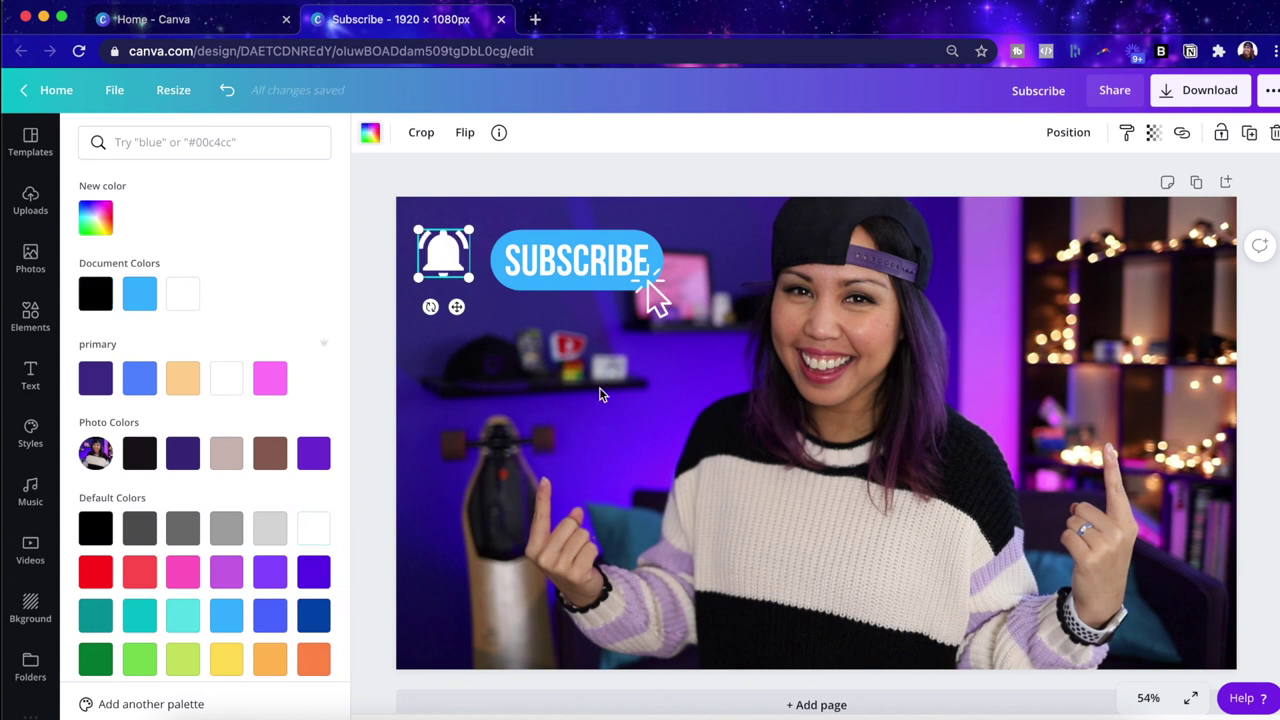
click(437, 289)
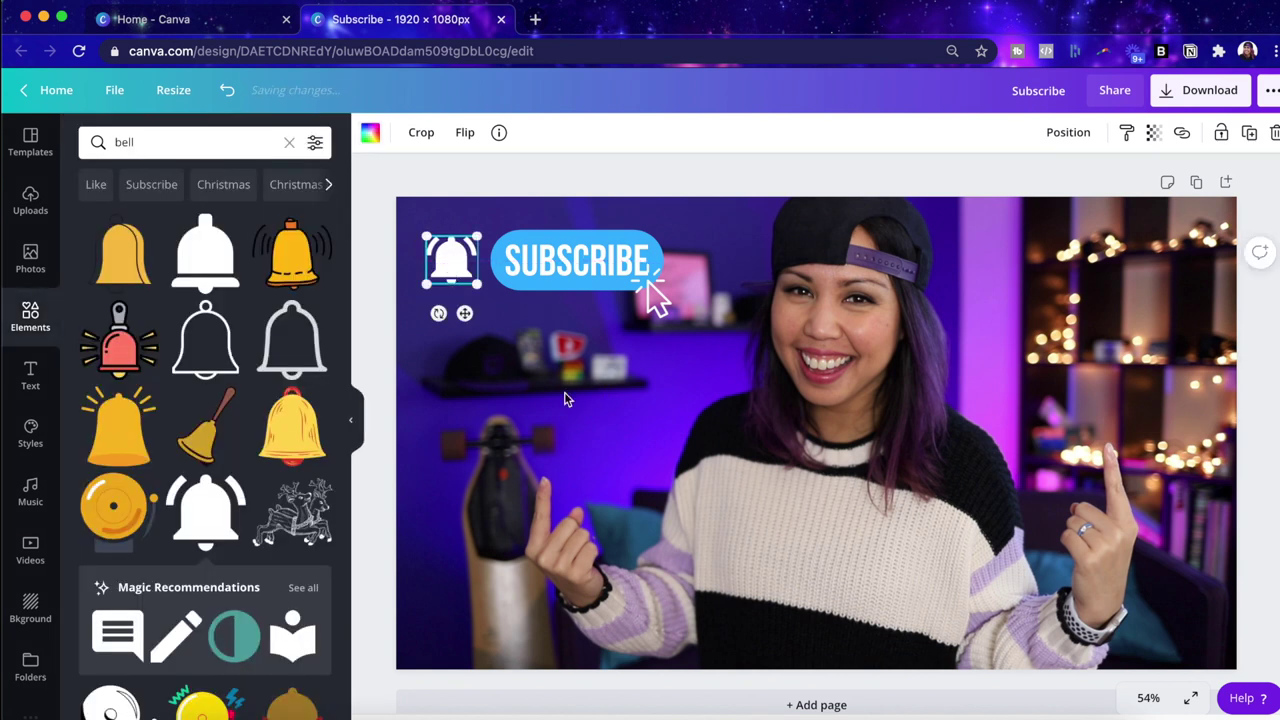
click(569, 496)
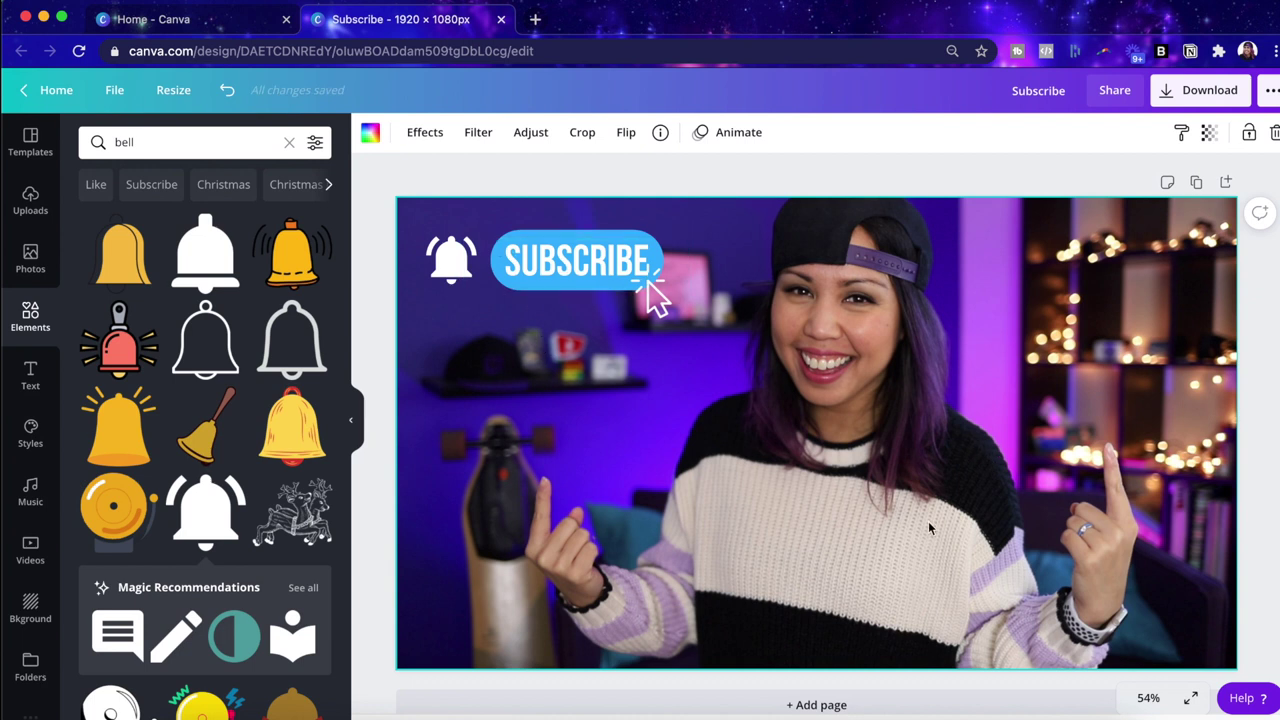
key(Delete)
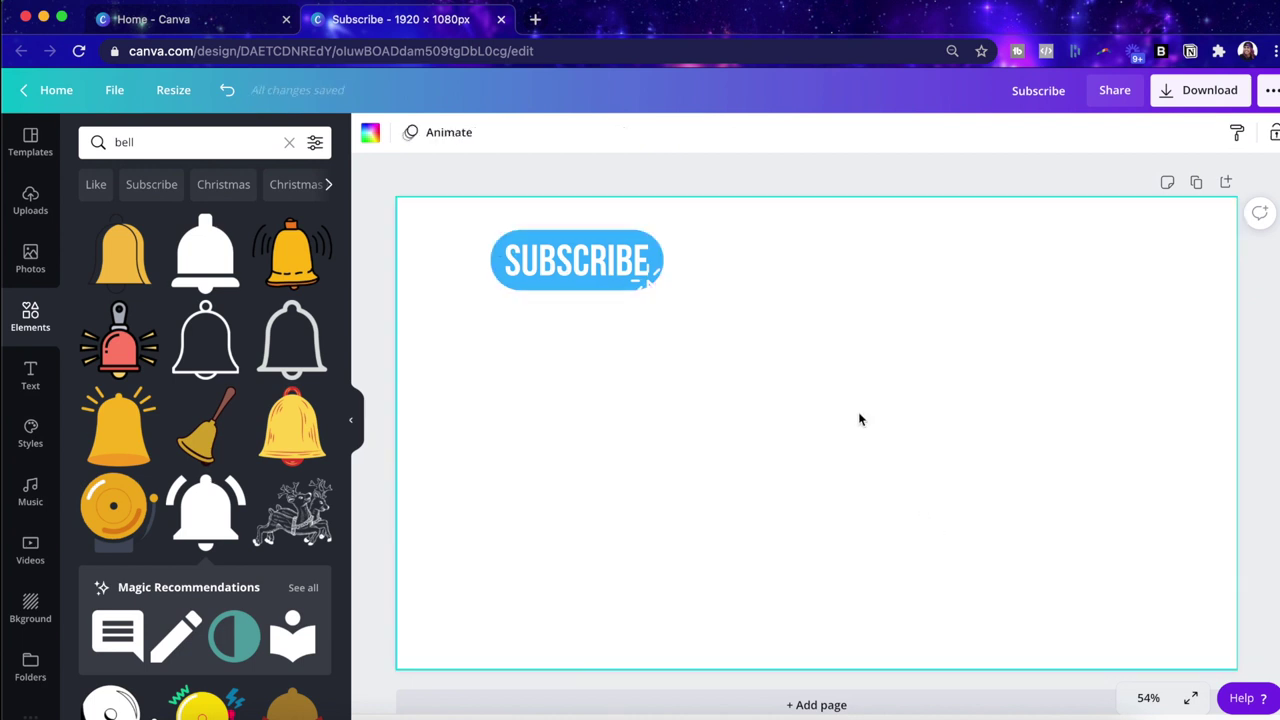
- Add a square shape and stretch it to fill the entire page
click(44, 306)
click(290, 144)
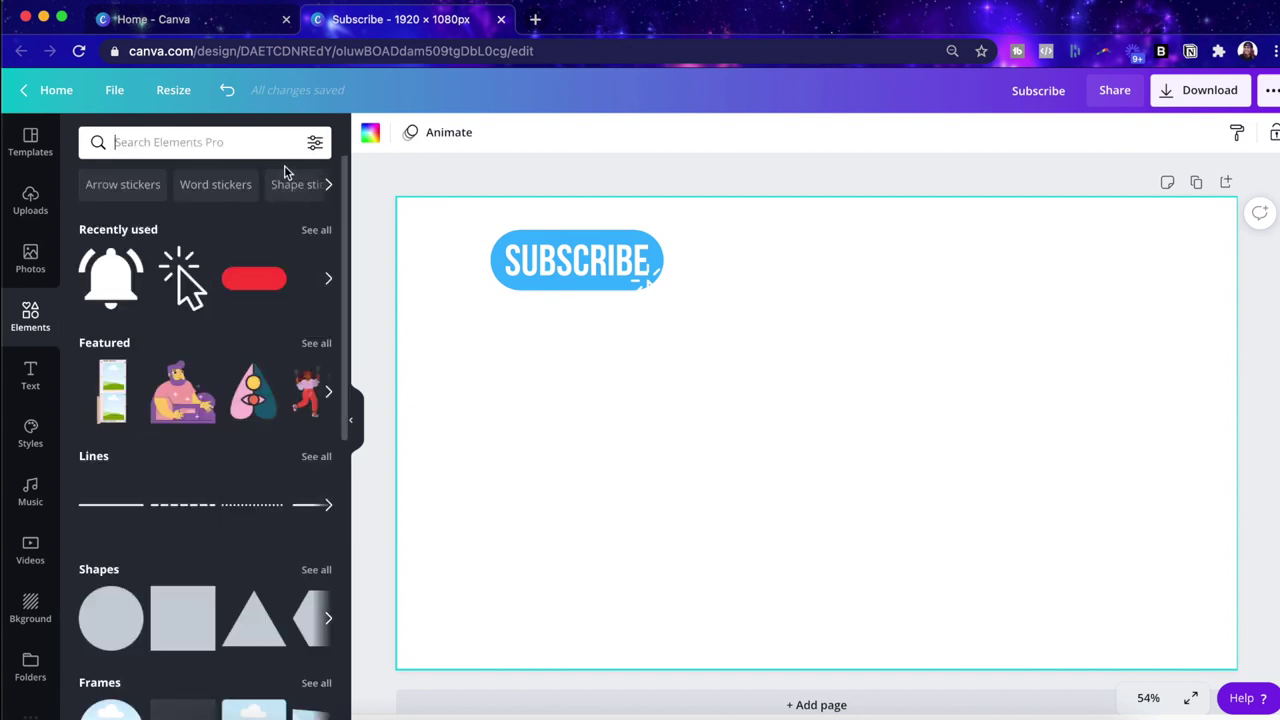
click(182, 634)
drag(835, 431, 1083, 323)
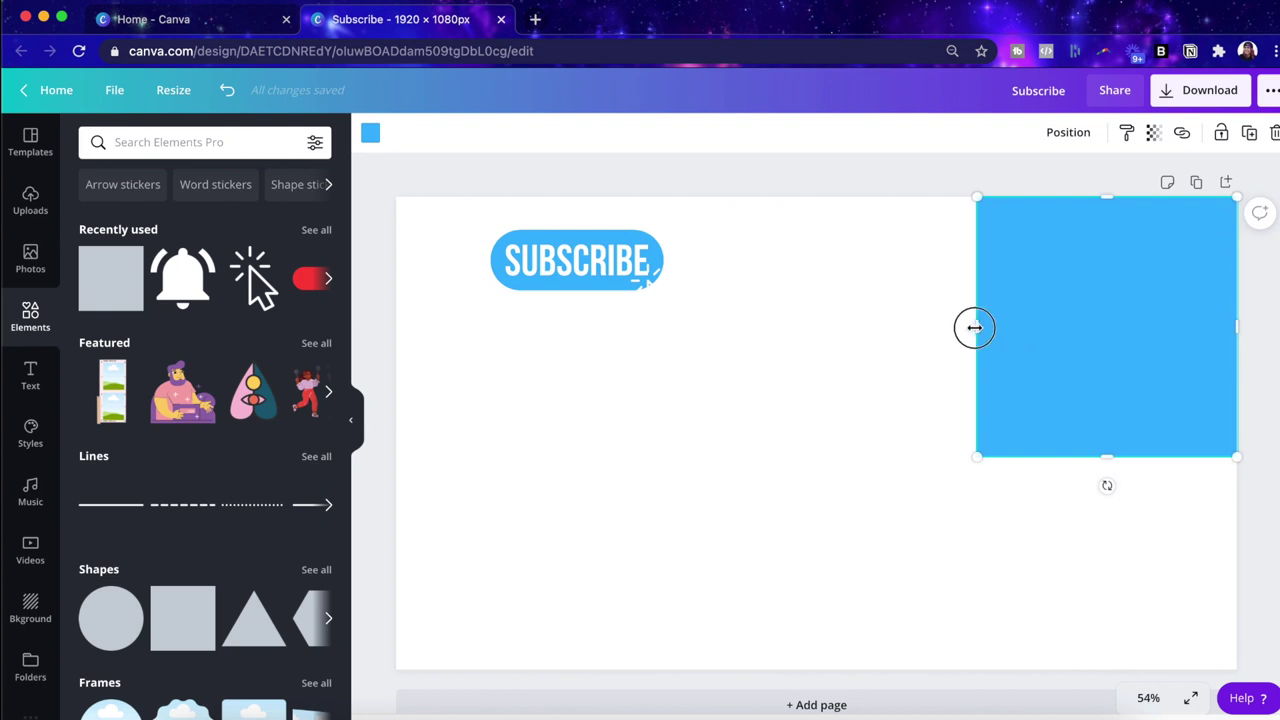
drag(974, 327, 396, 330)
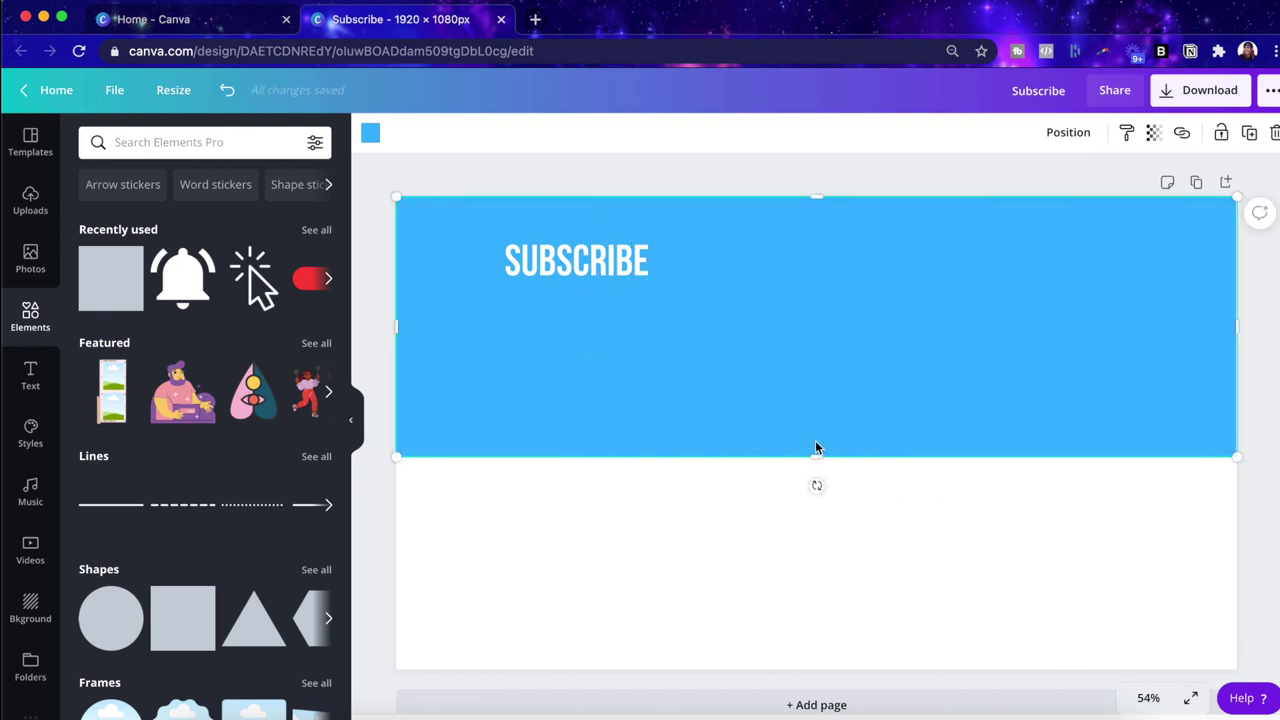
drag(816, 456, 780, 630)
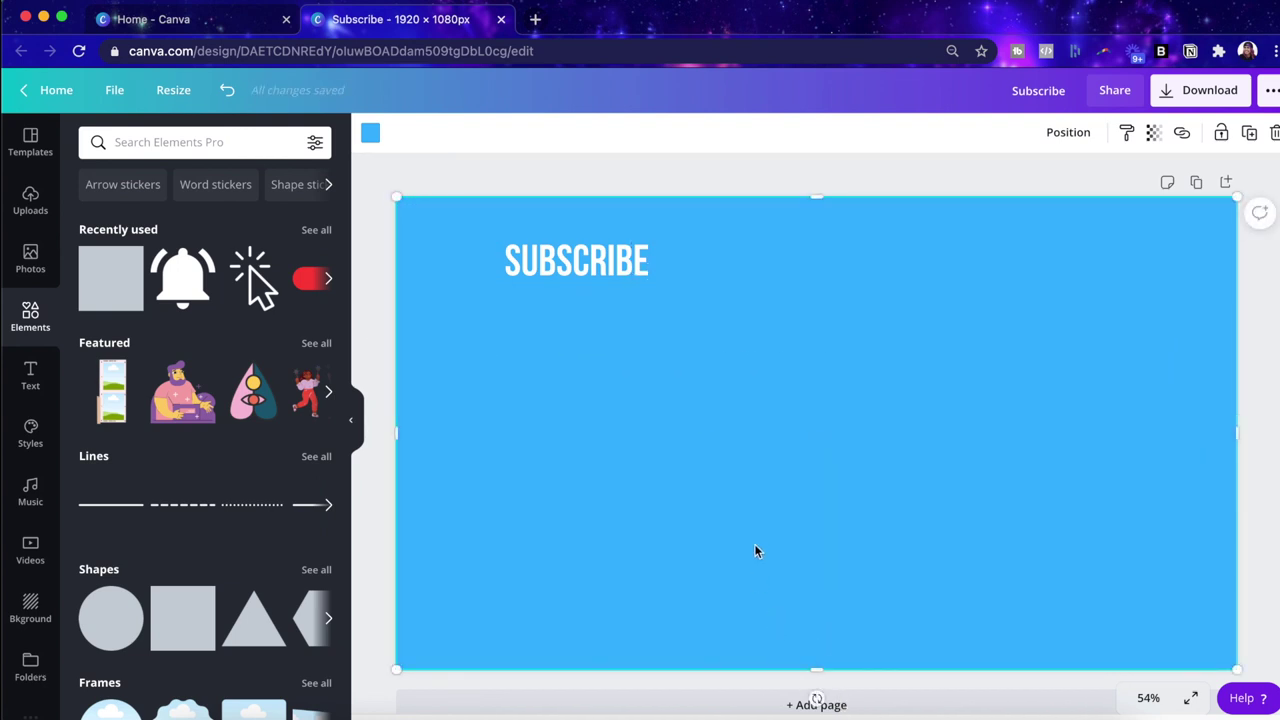
- Colour the rectangle green with hex #00B140
click(370, 136)
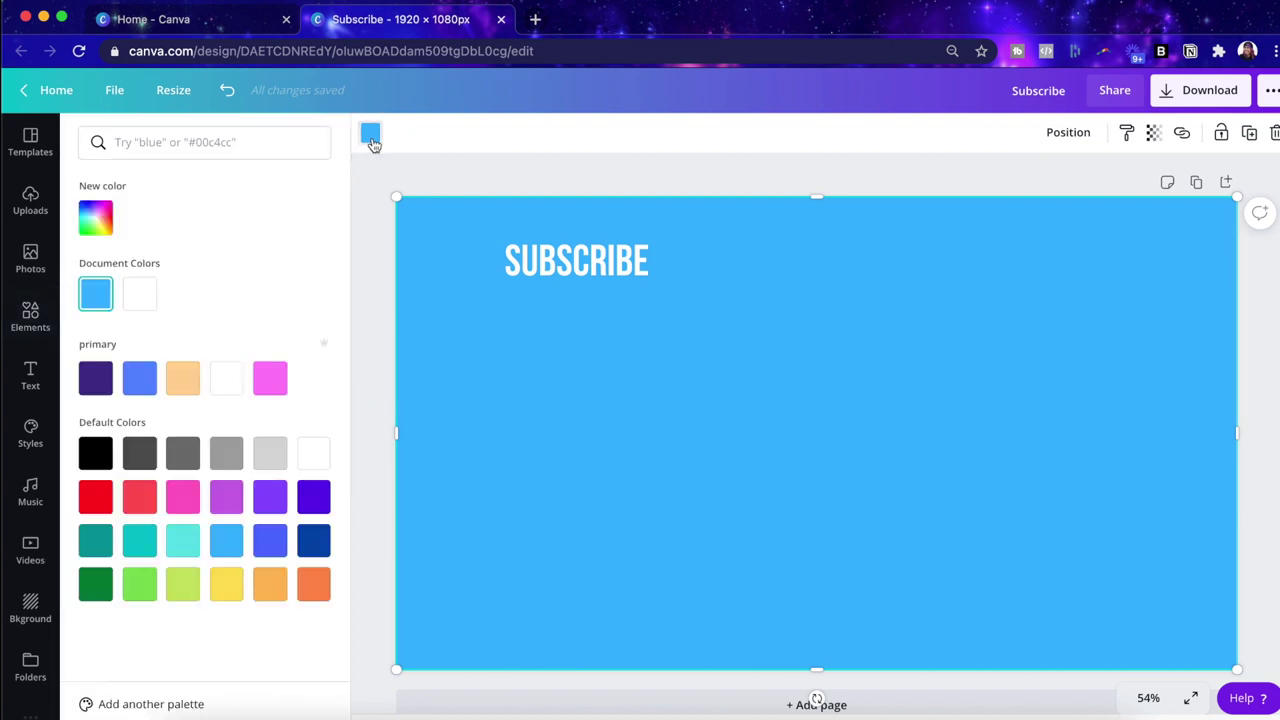
click(99, 217)
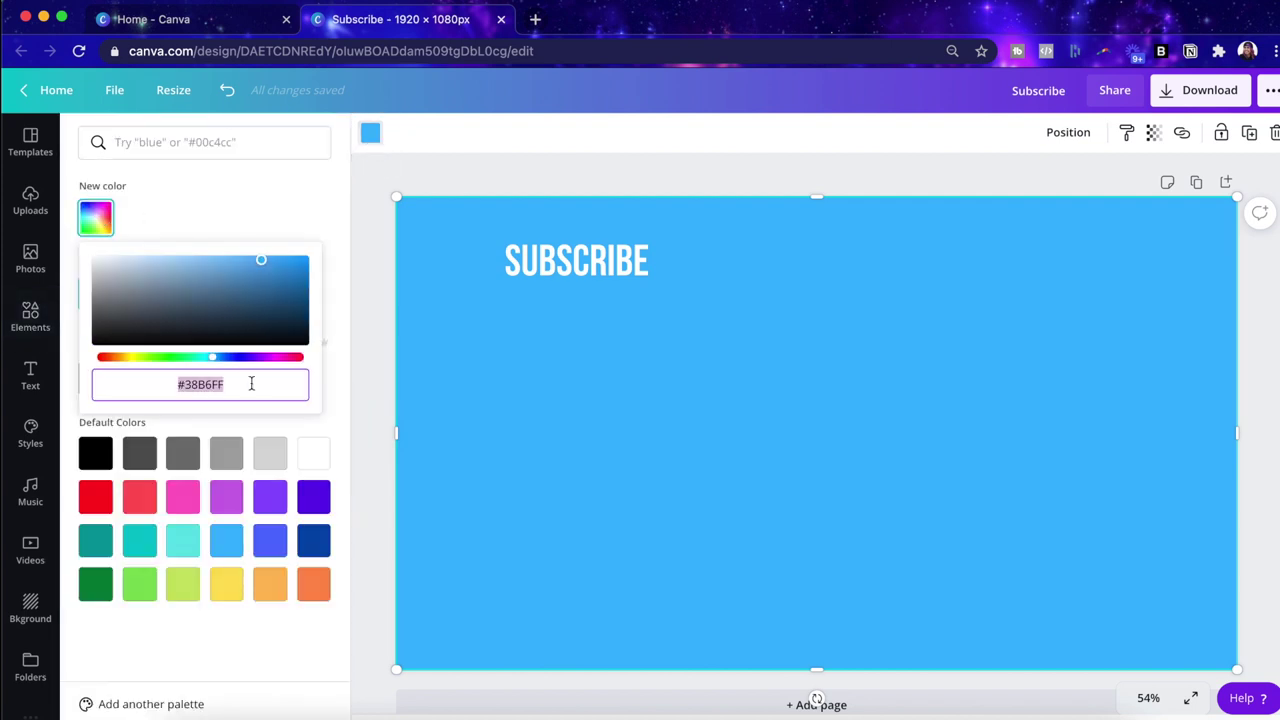
drag(256, 384, 182, 385)
text(00B14)
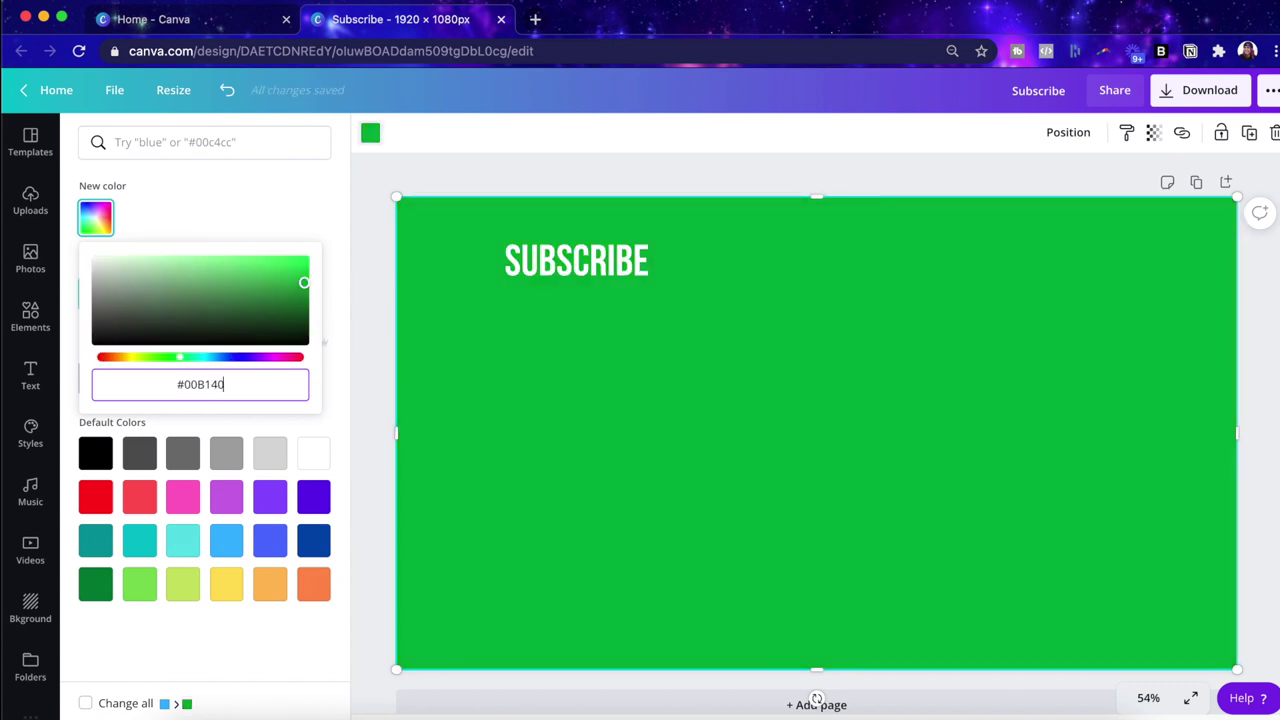
text(0)
click(405, 443)
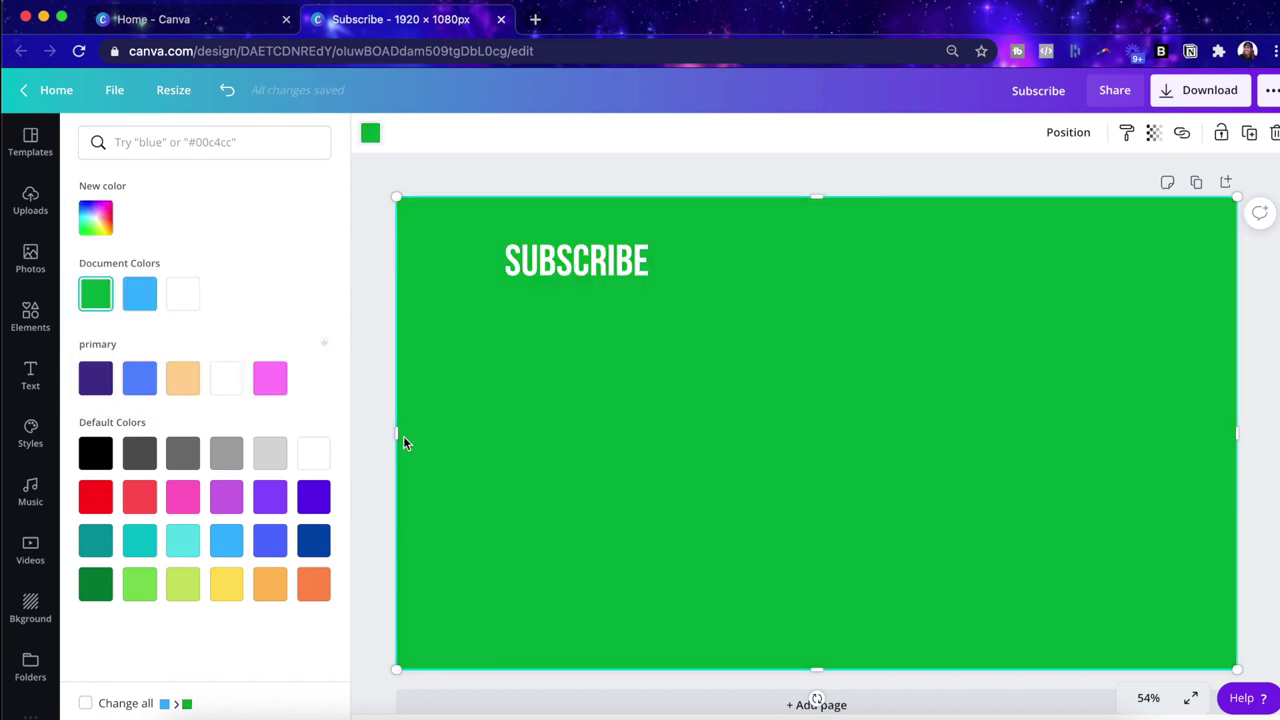
- Send the green rectangle to the back behind all other elements
click(1072, 136)
click(1015, 212)
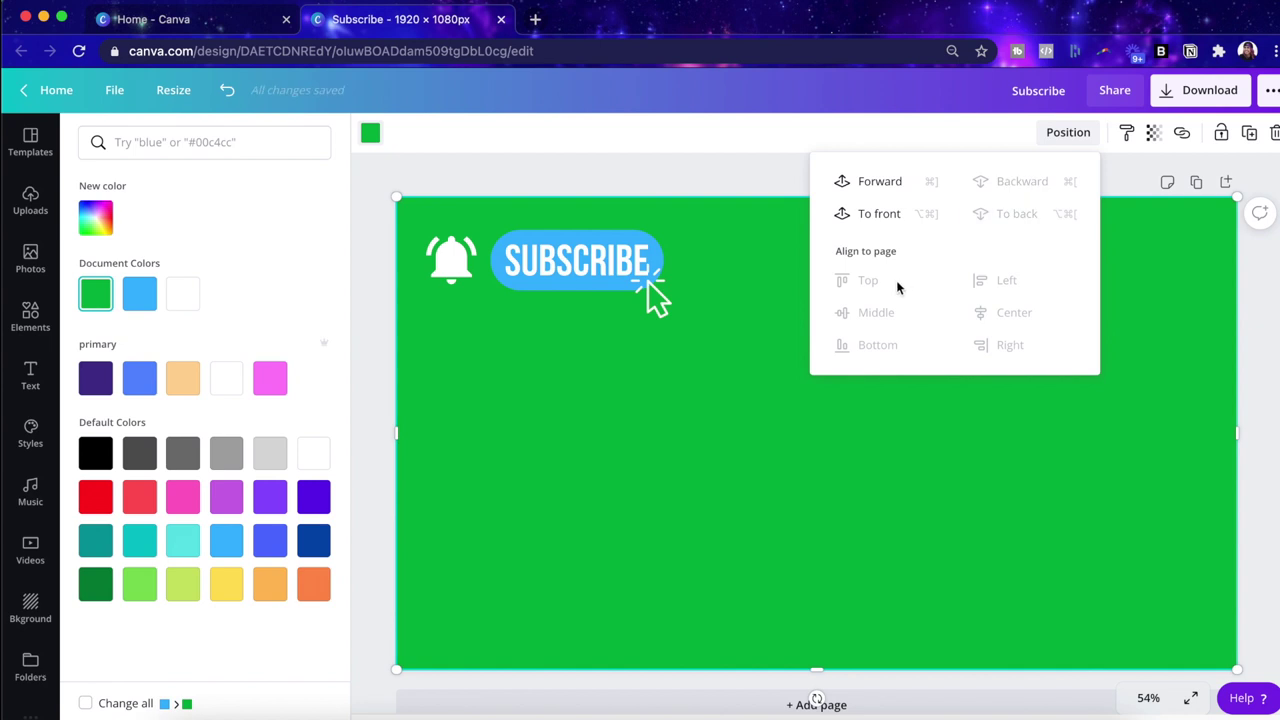
click(694, 414)
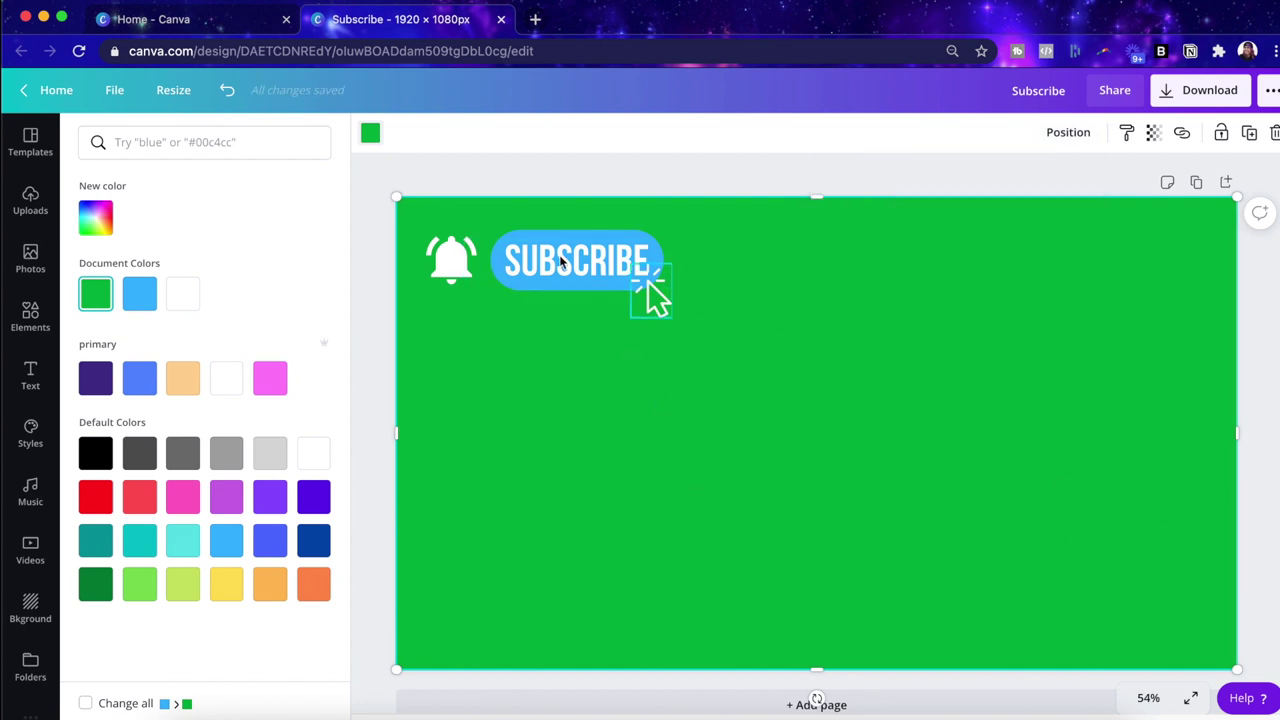
key(Escape)
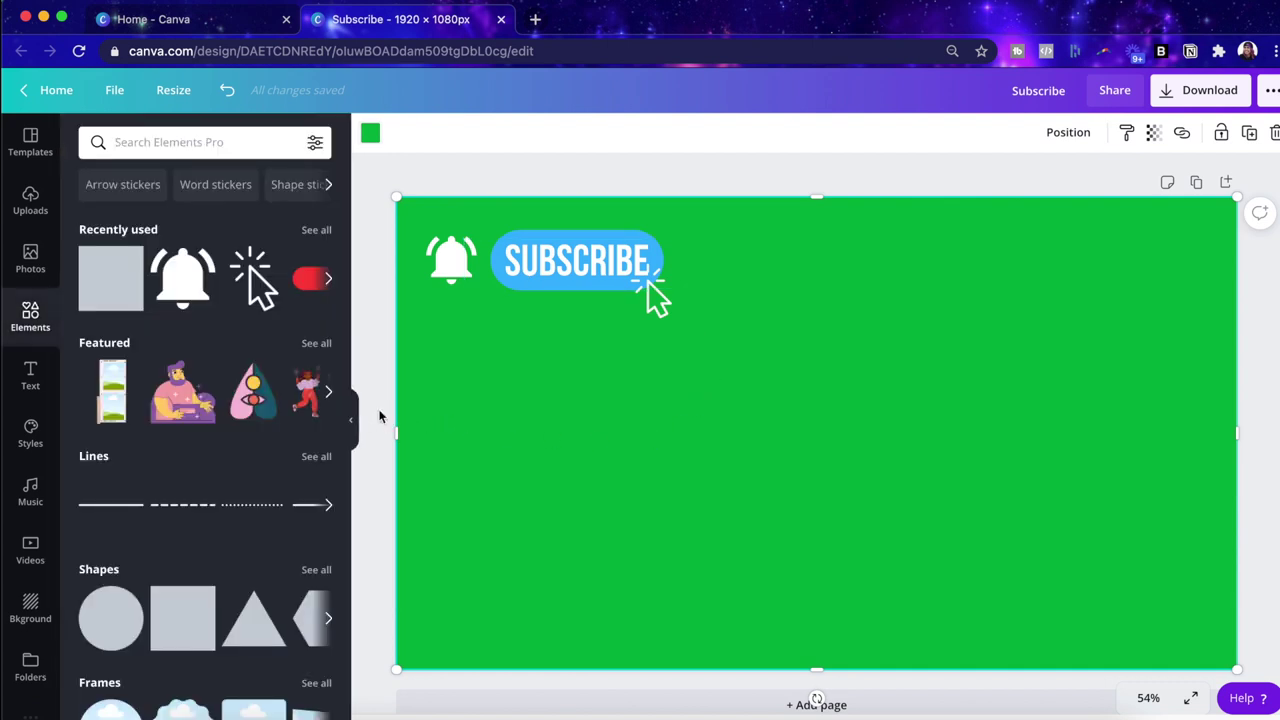
- Preview Block and Fade page animations, then apply Tumble with a 5.0s duration
click(363, 327)
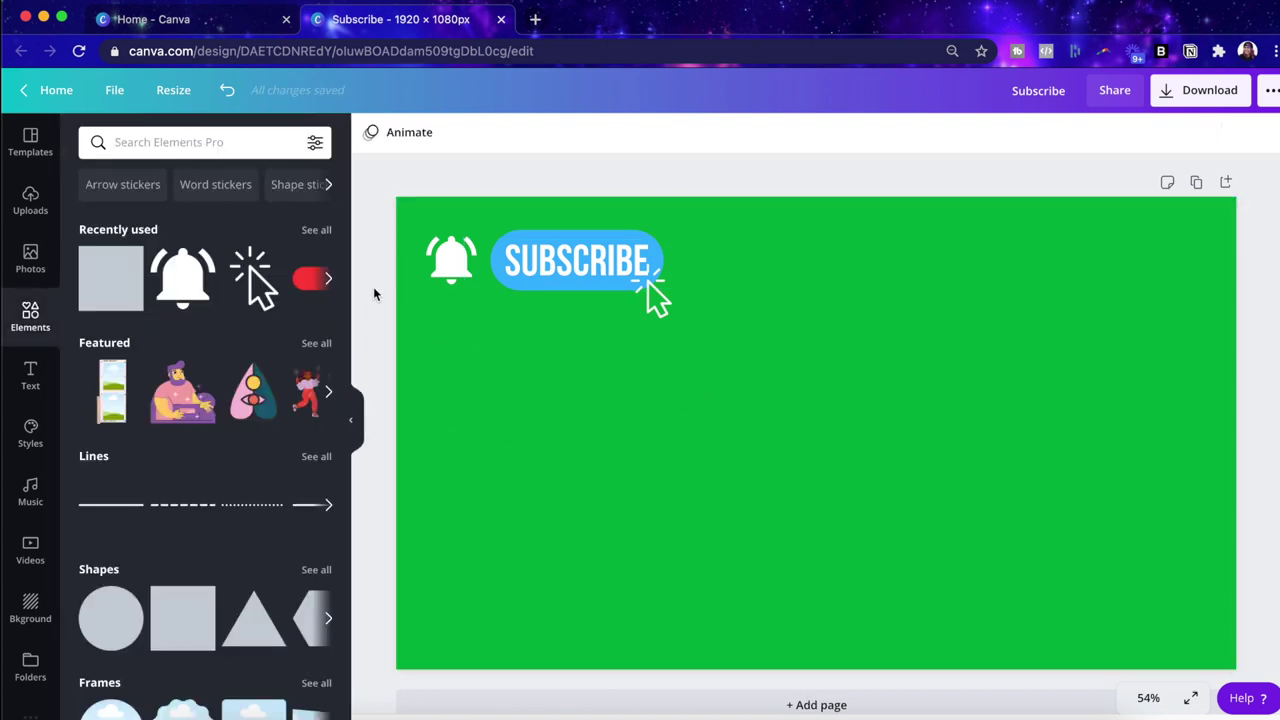
click(413, 138)
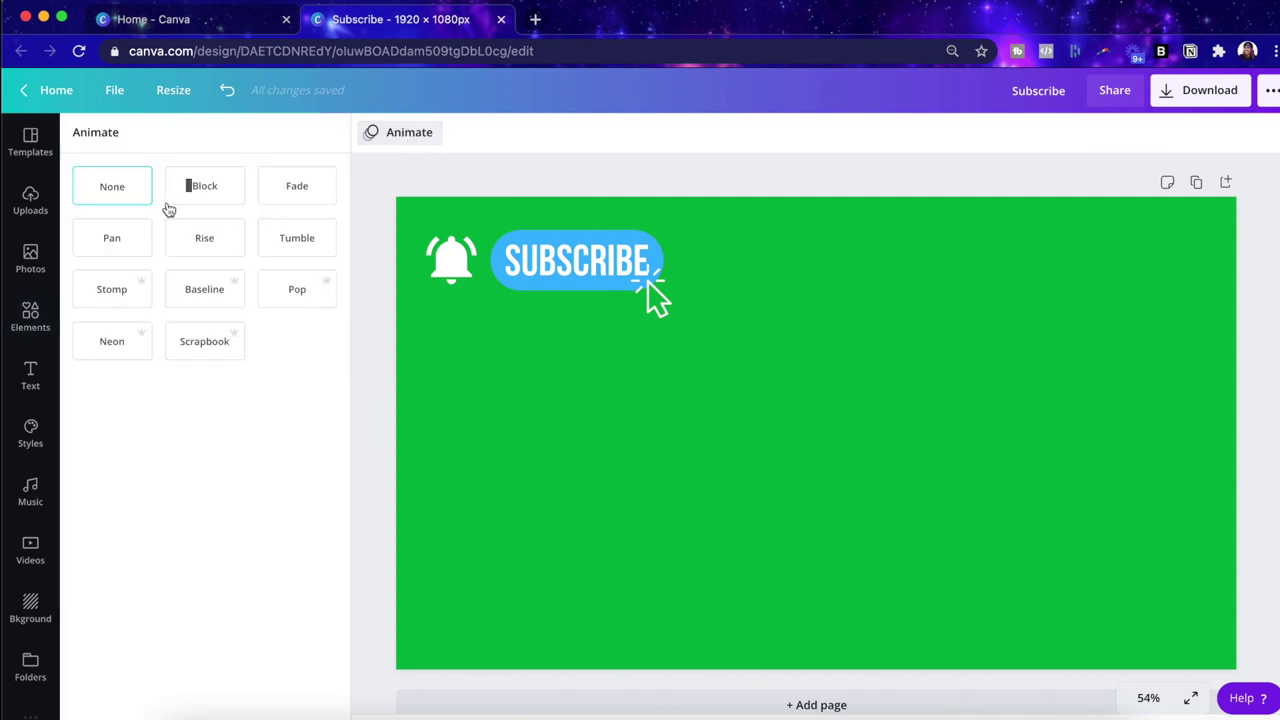
click(222, 204)
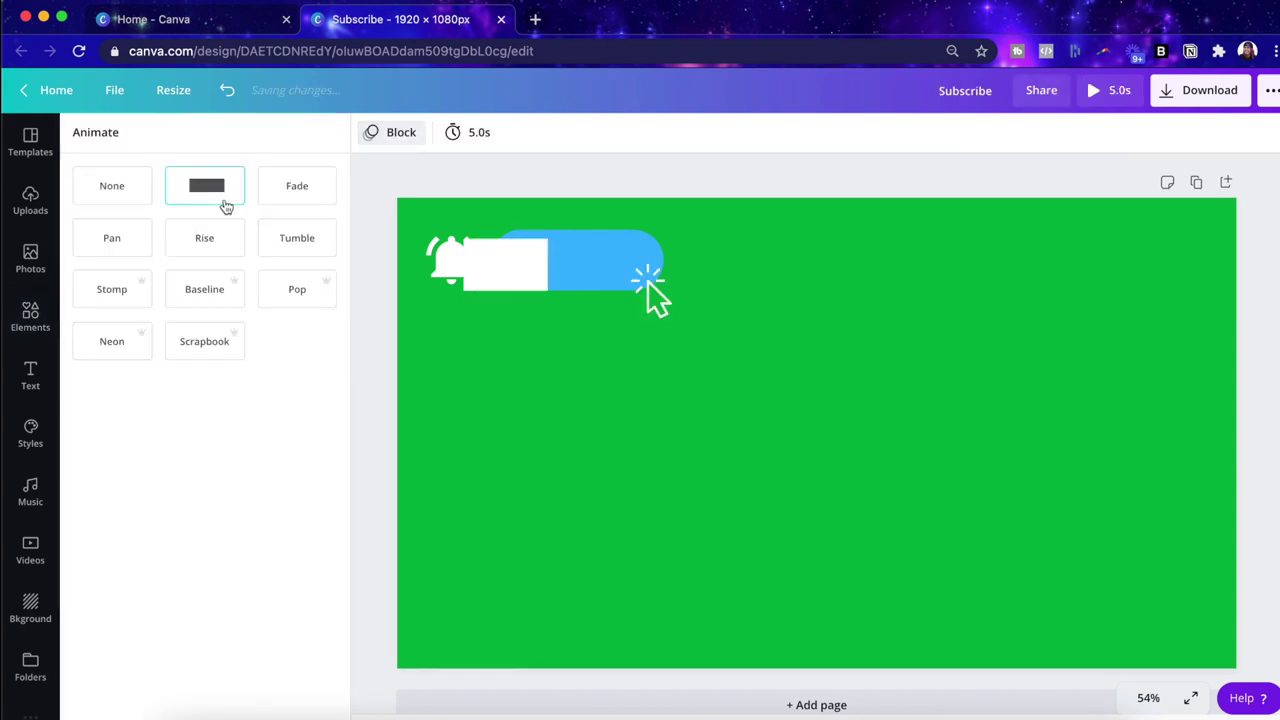
click(304, 205)
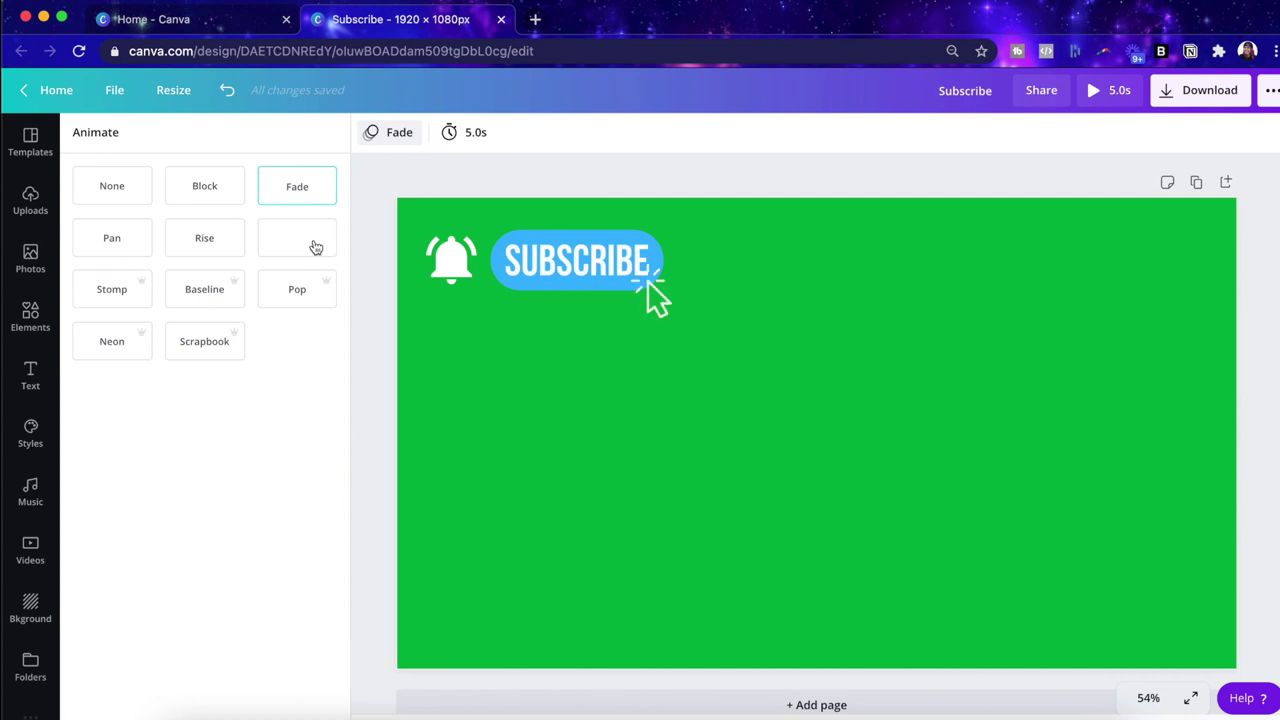
click(308, 243)
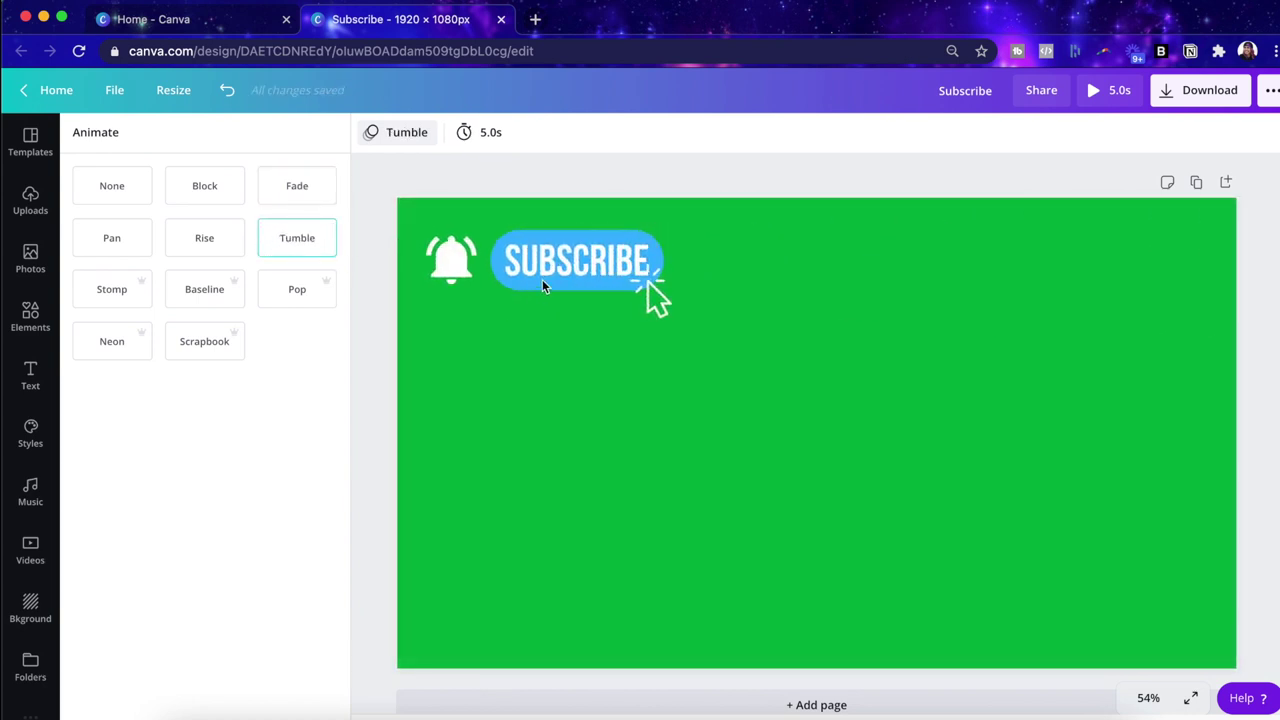
- Duplicate the design as page 2 and delete its bell icon and click-pointer graphic
click(1199, 184)
click(605, 305)
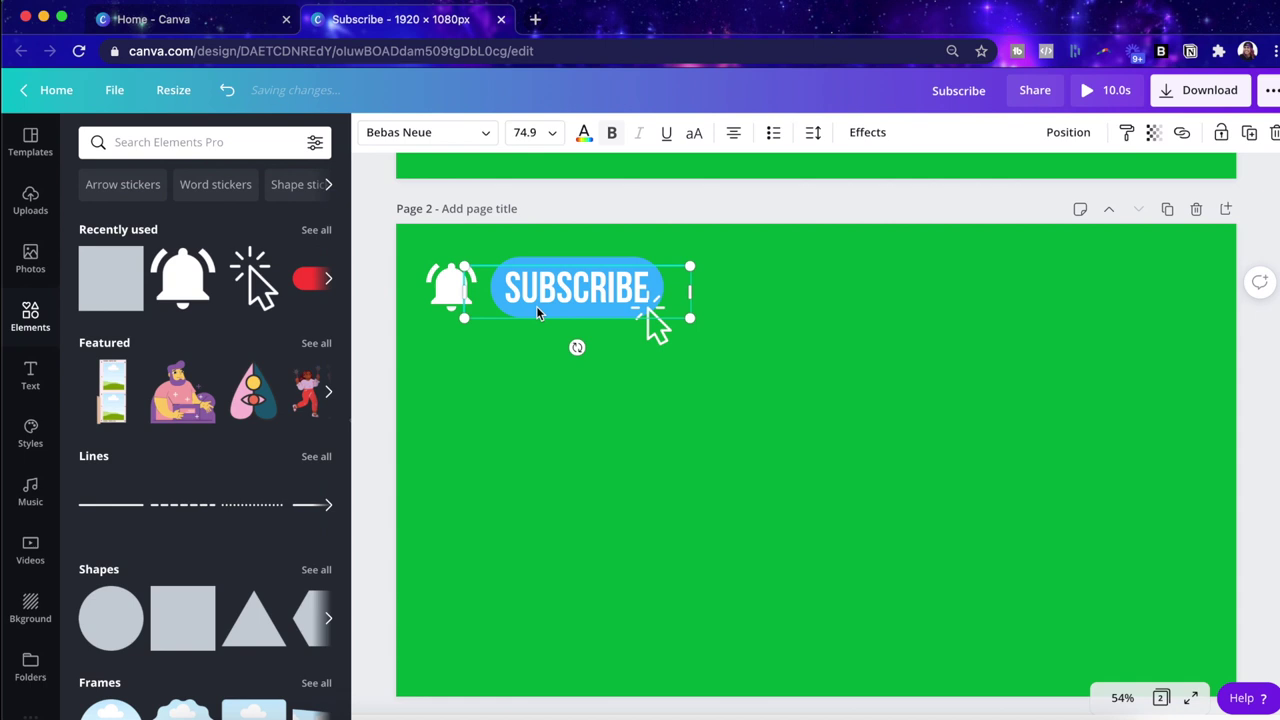
click(450, 288)
key(Delete)
click(655, 325)
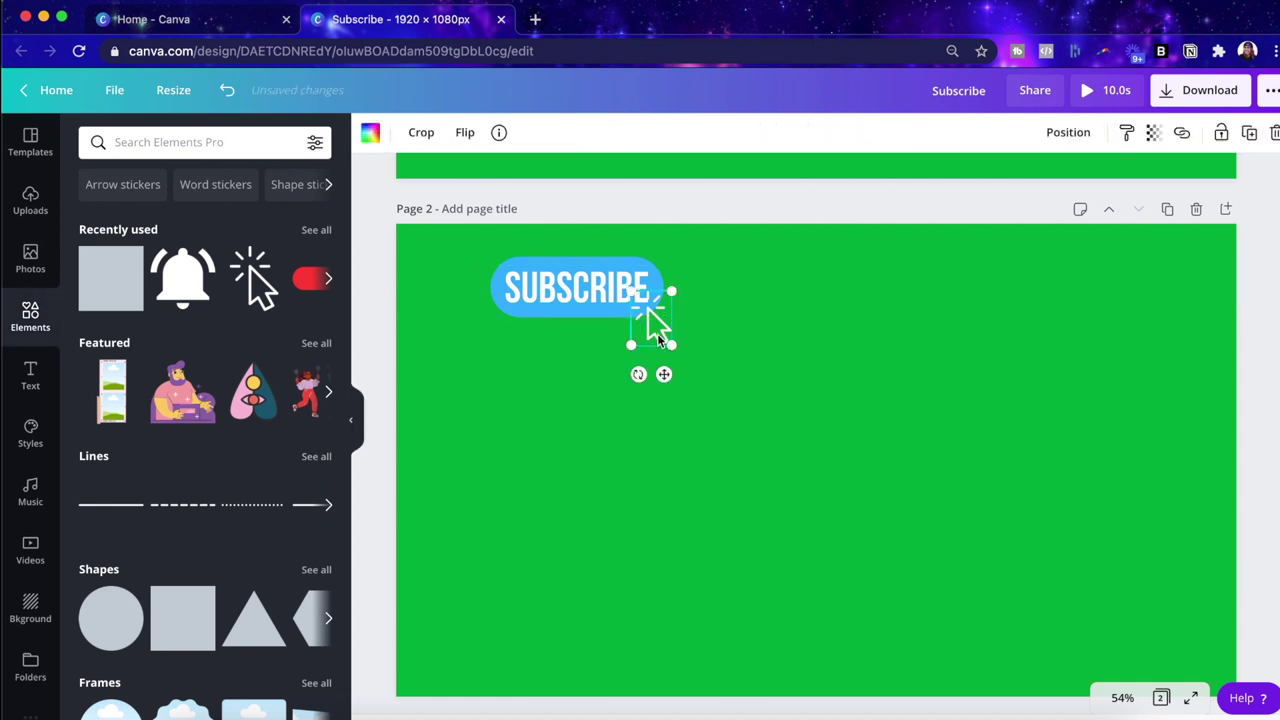
key(Delete)
- Move the SUBSCRIBE text and button shape to the bottom-right of page 2
click(554, 265)
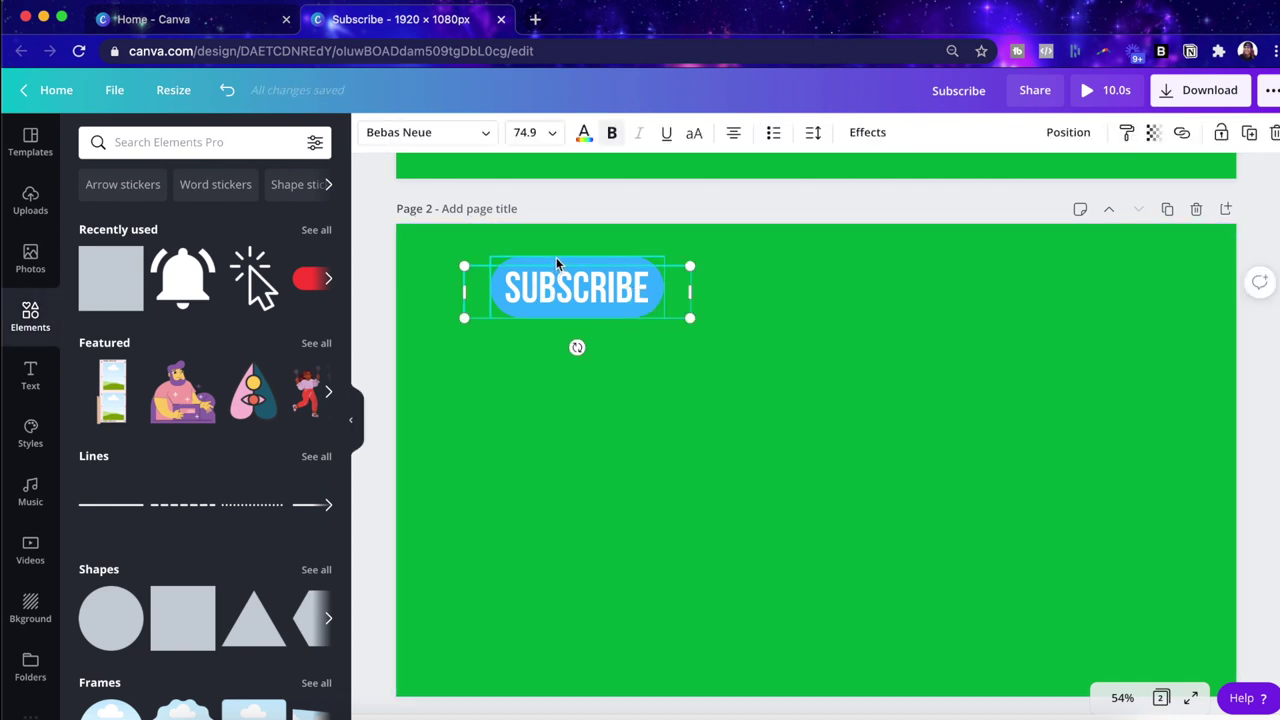
shift+click(556, 257)
drag(566, 276, 1093, 625)
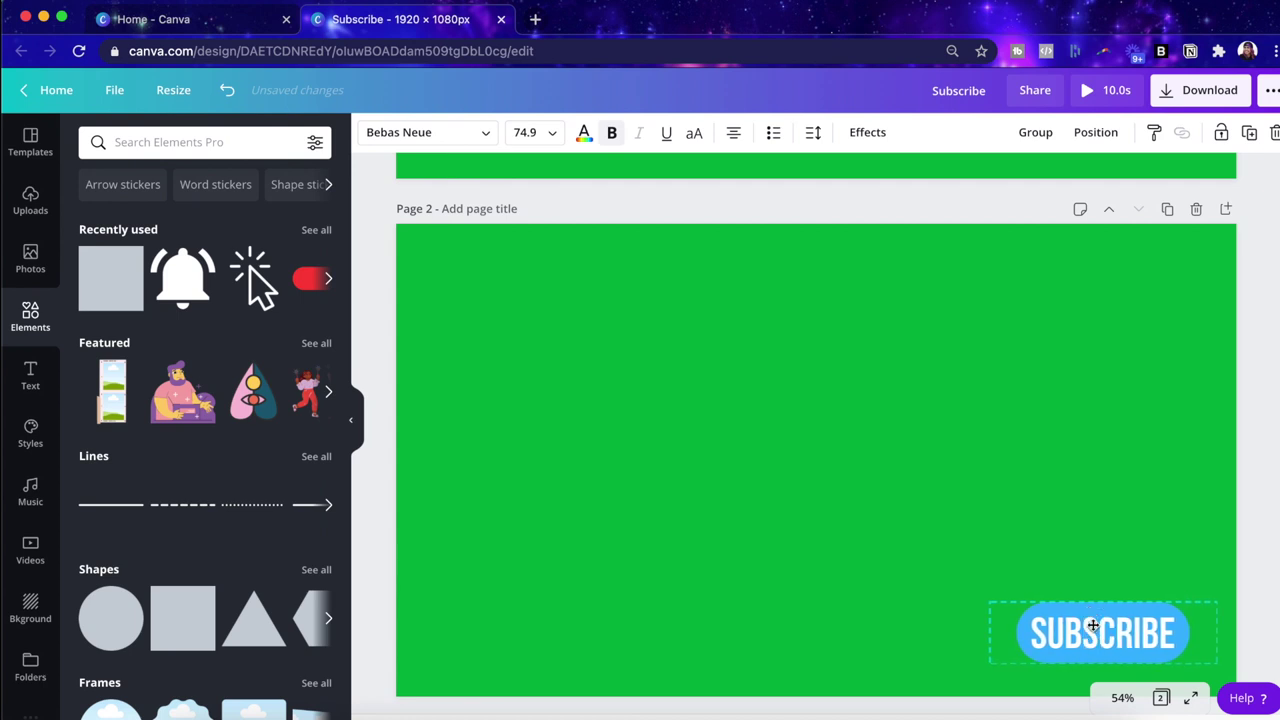
click(374, 563)
- Add a circle with a circular photo frame holding the uploaded portrait, centred inside the ring
click(100, 605)
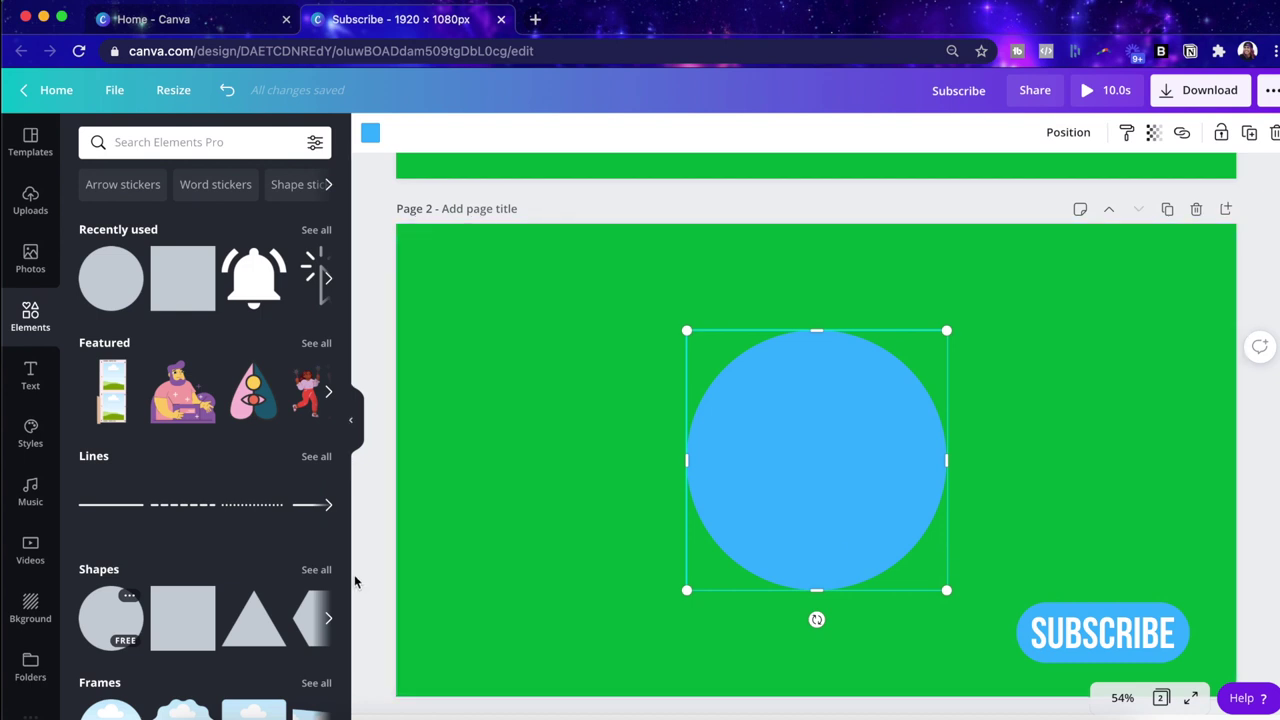
scroll(150, 600, down, 2)
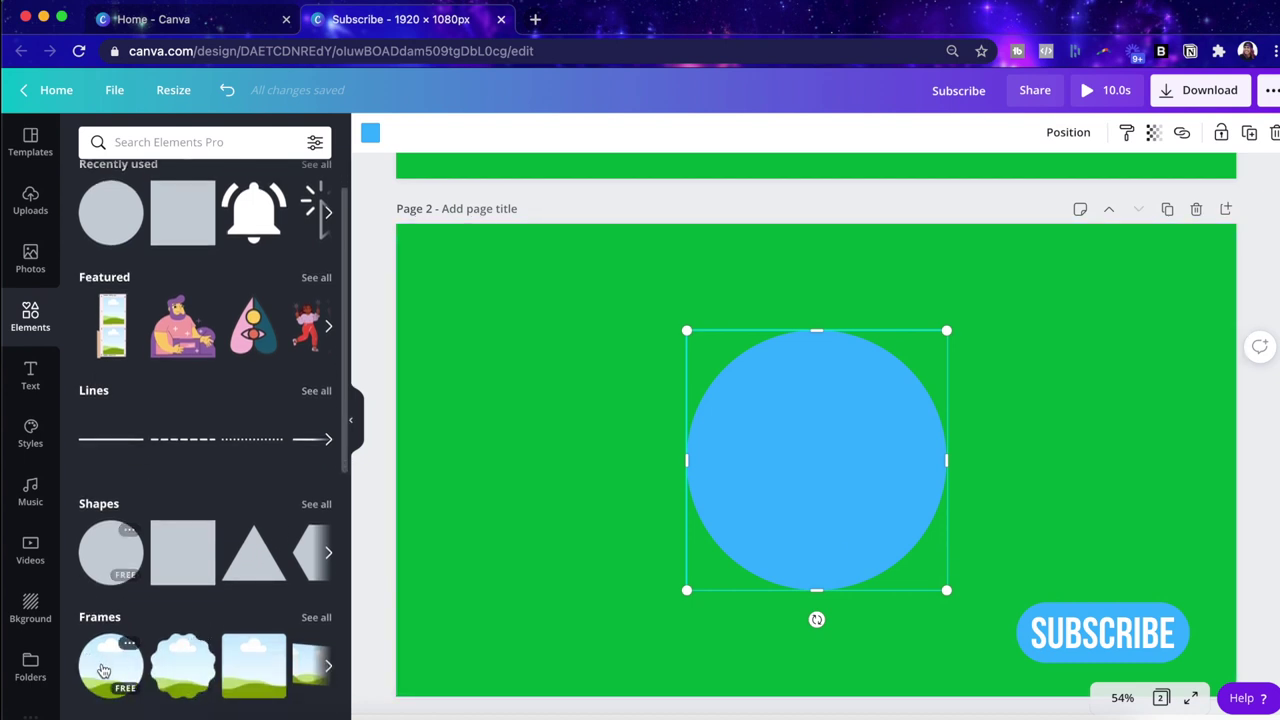
click(104, 670)
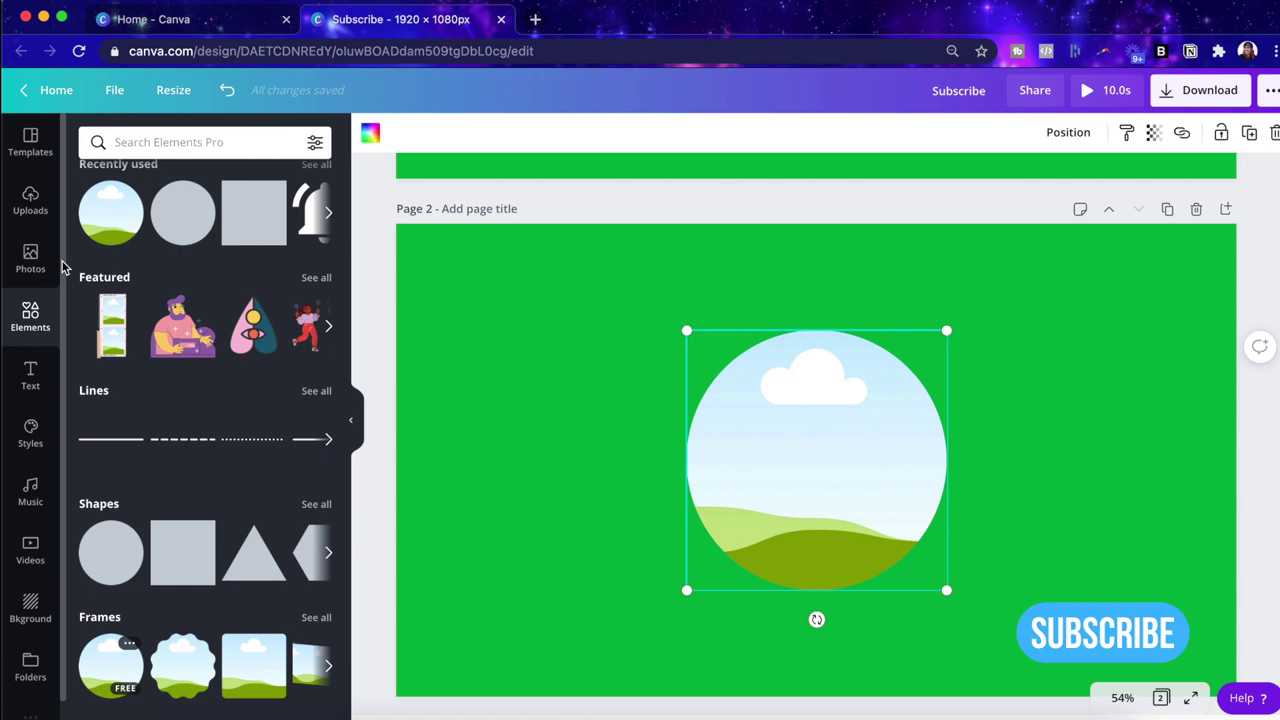
click(30, 262)
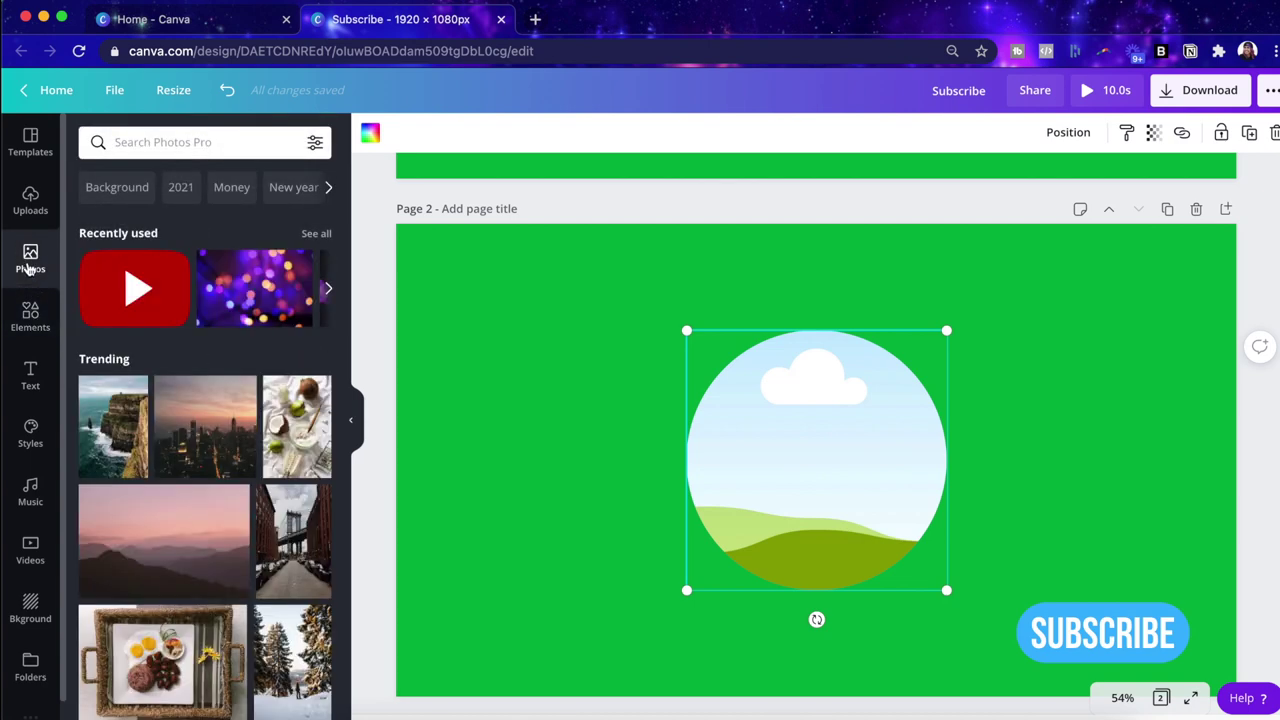
click(30, 200)
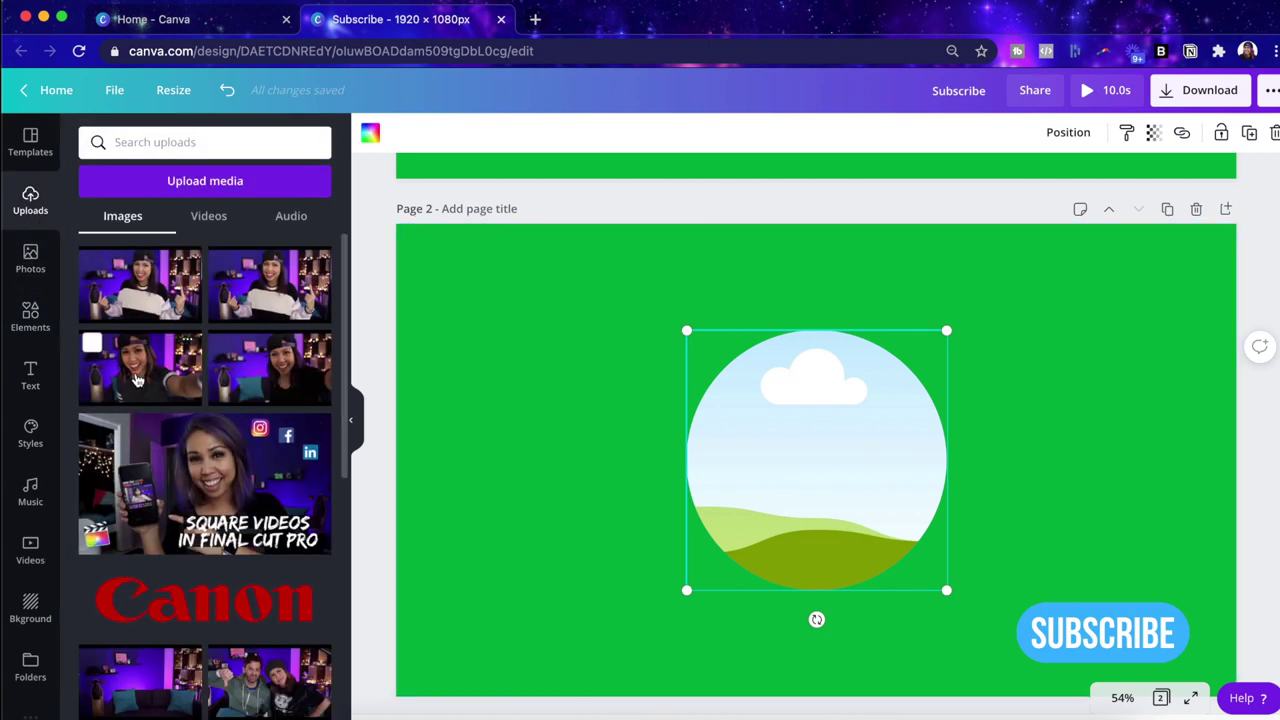
drag(138, 380, 776, 455)
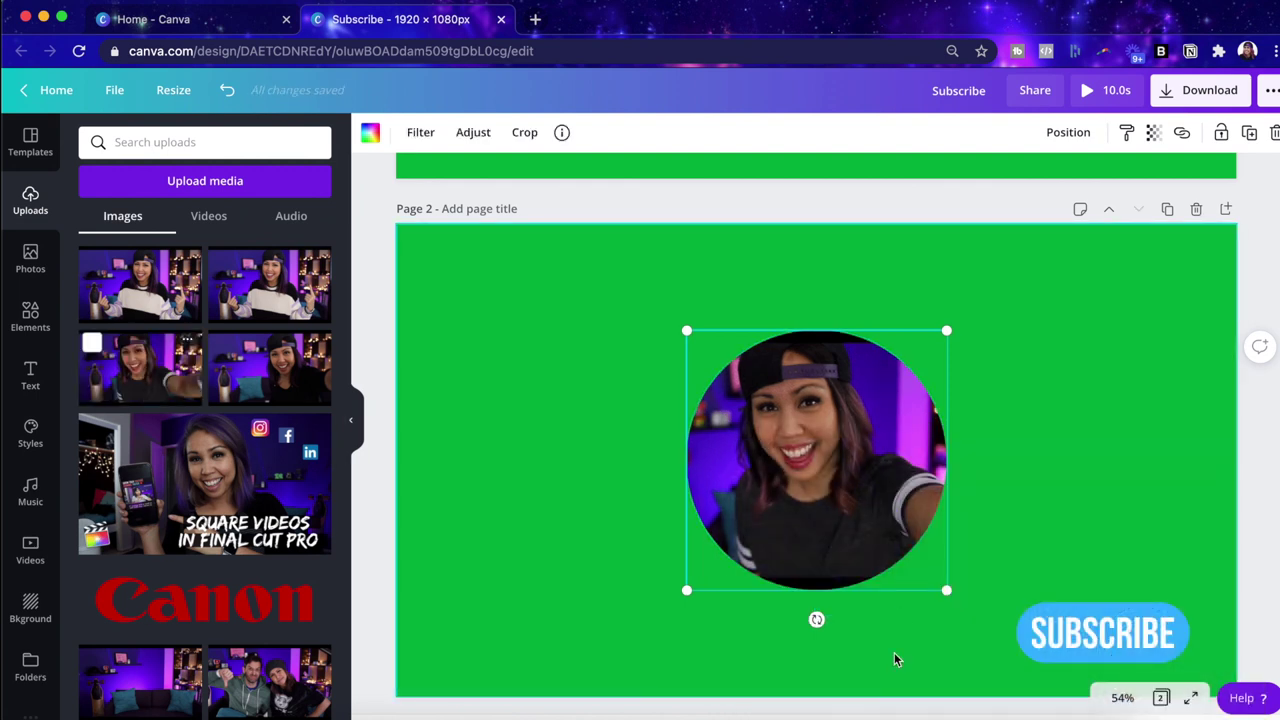
drag(946, 590, 912, 561)
drag(806, 486, 820, 494)
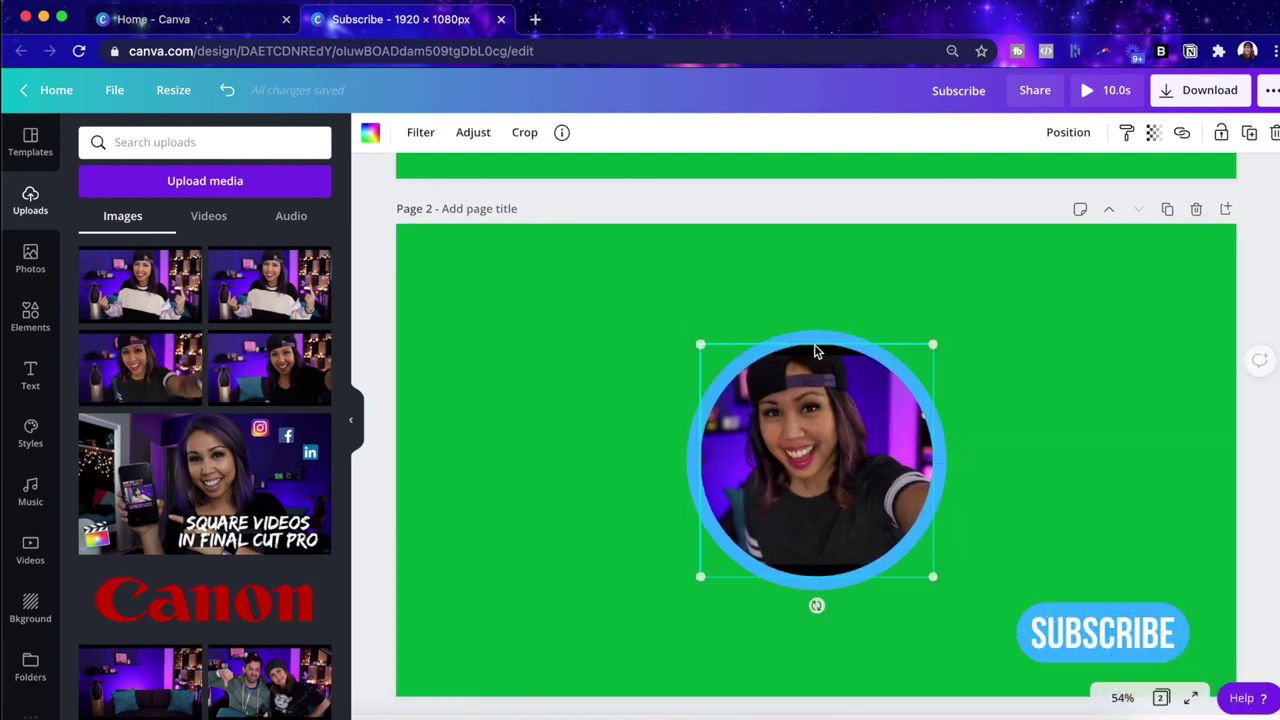
- Make the photo's ring white and group it with the photo
click(816, 332)
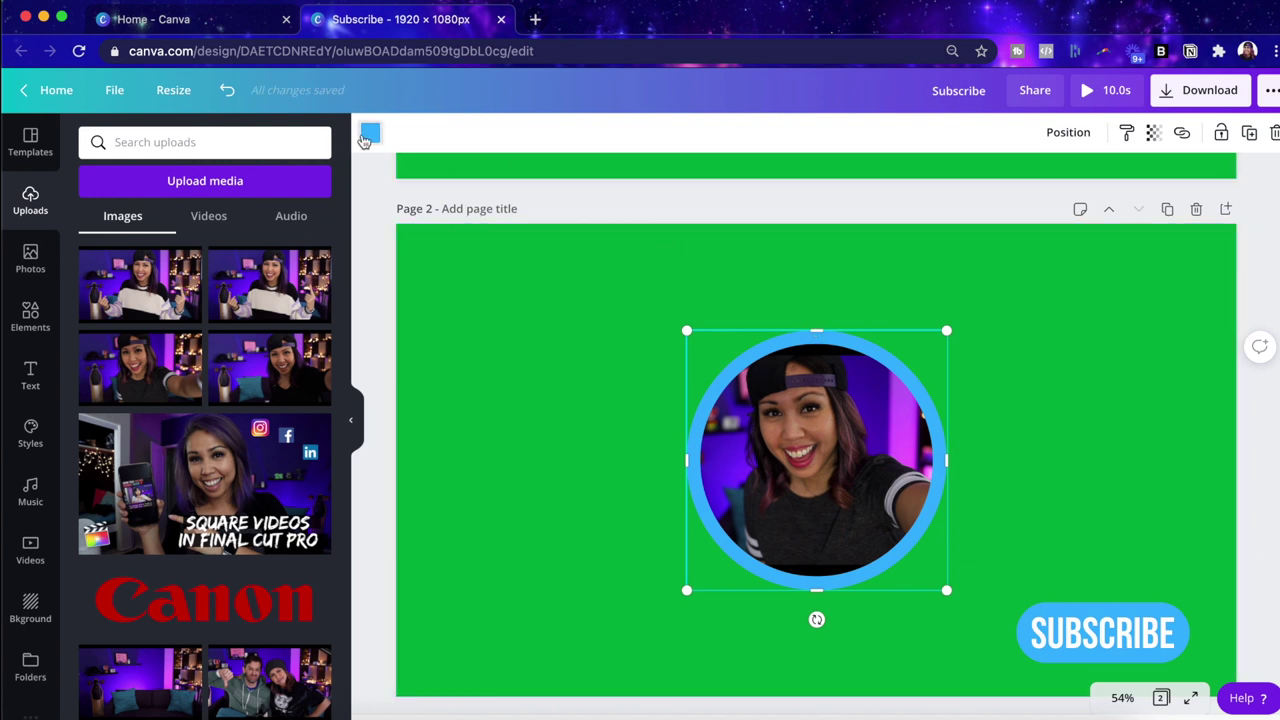
click(368, 134)
click(230, 378)
click(781, 316)
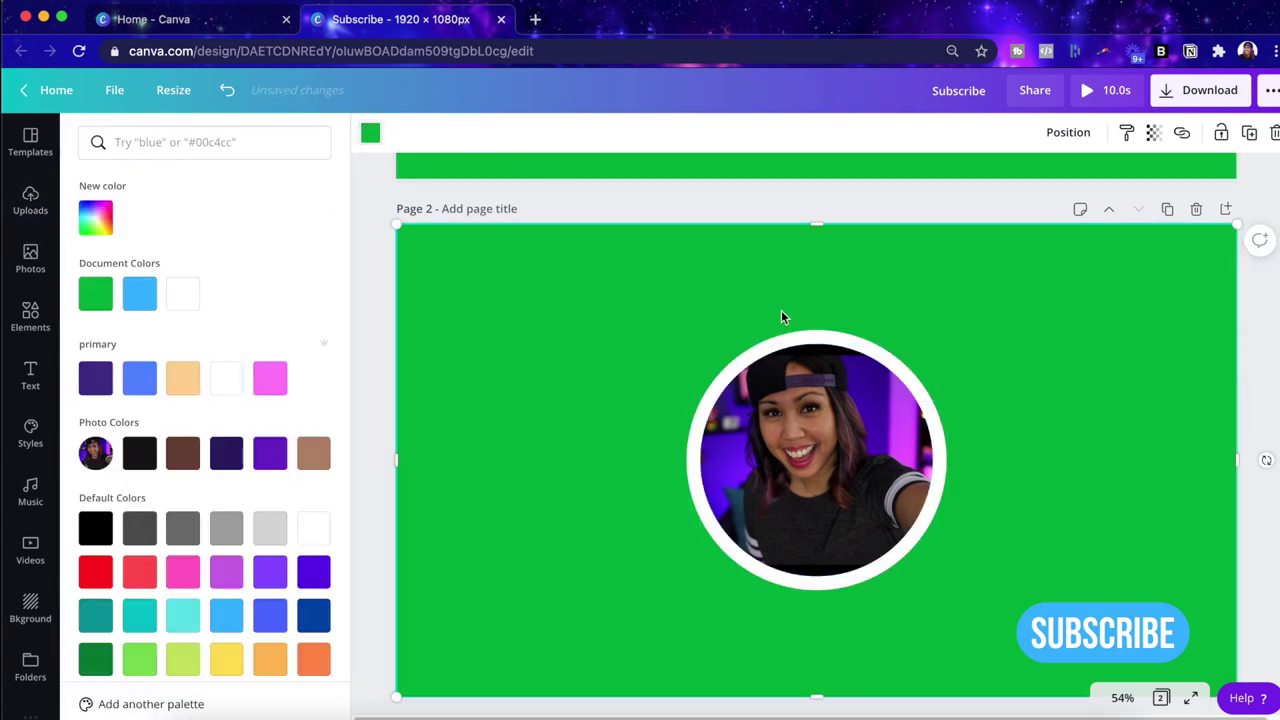
click(811, 331)
shift+click(816, 460)
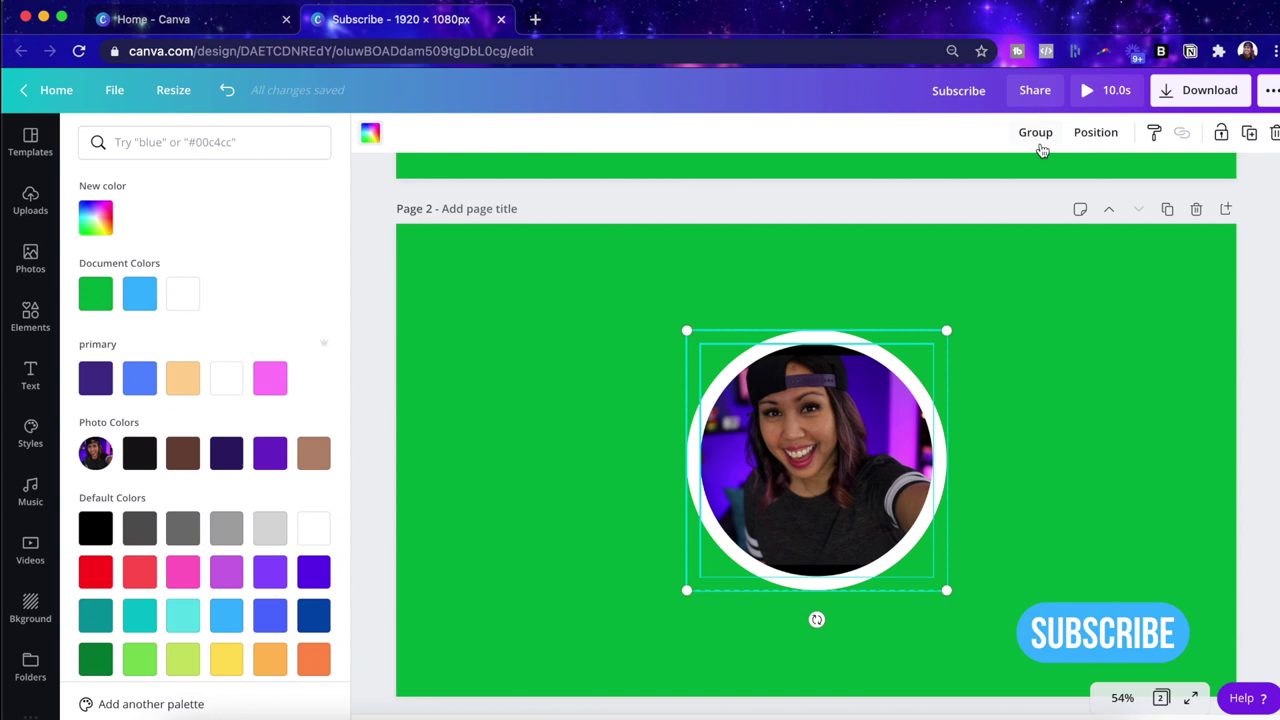
click(1036, 135)
- Shrink the grouped ring and photo and place it beside the SUBSCRIBE button
drag(946, 590, 995, 650)
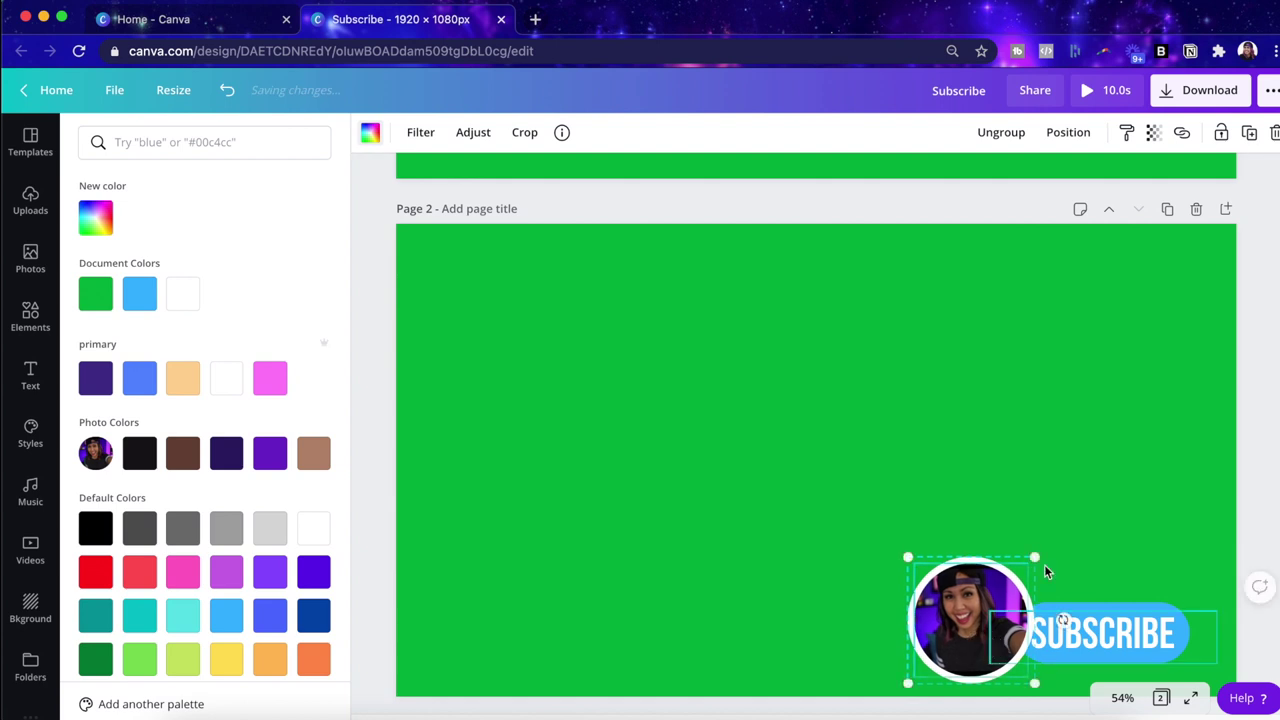
drag(1034, 557, 1016, 575)
drag(962, 628, 977, 626)
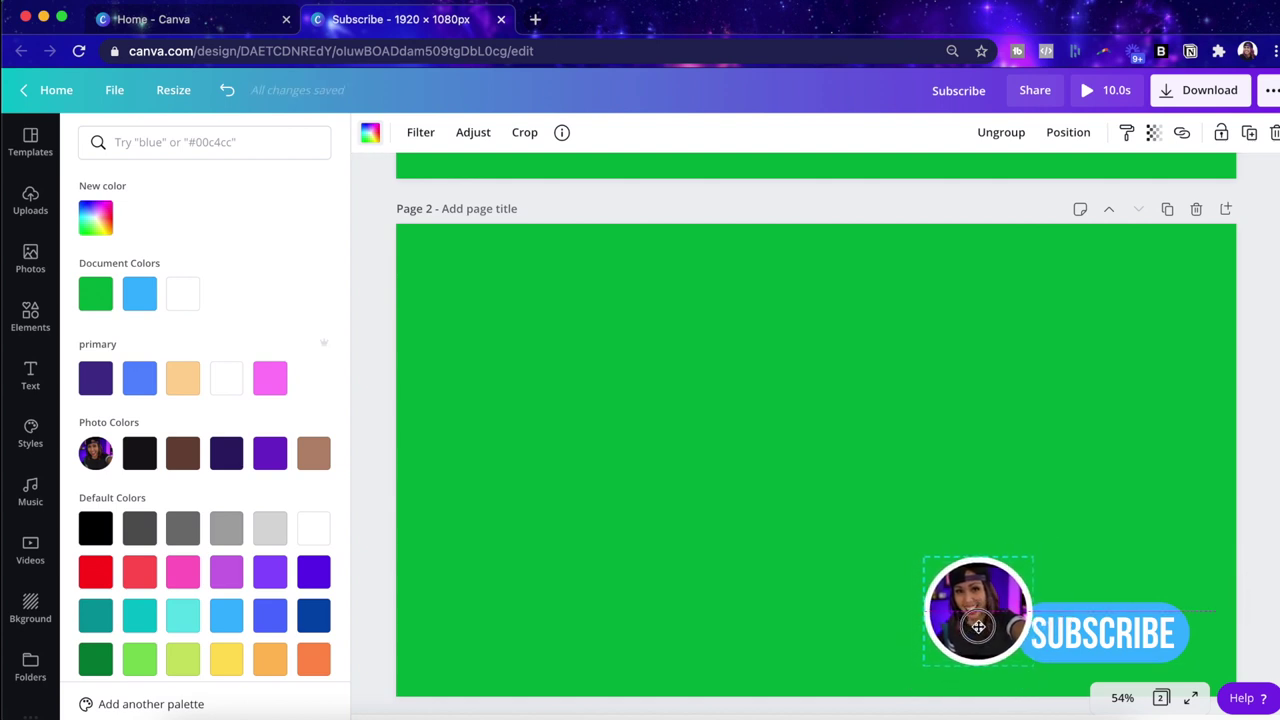
click(1161, 578)
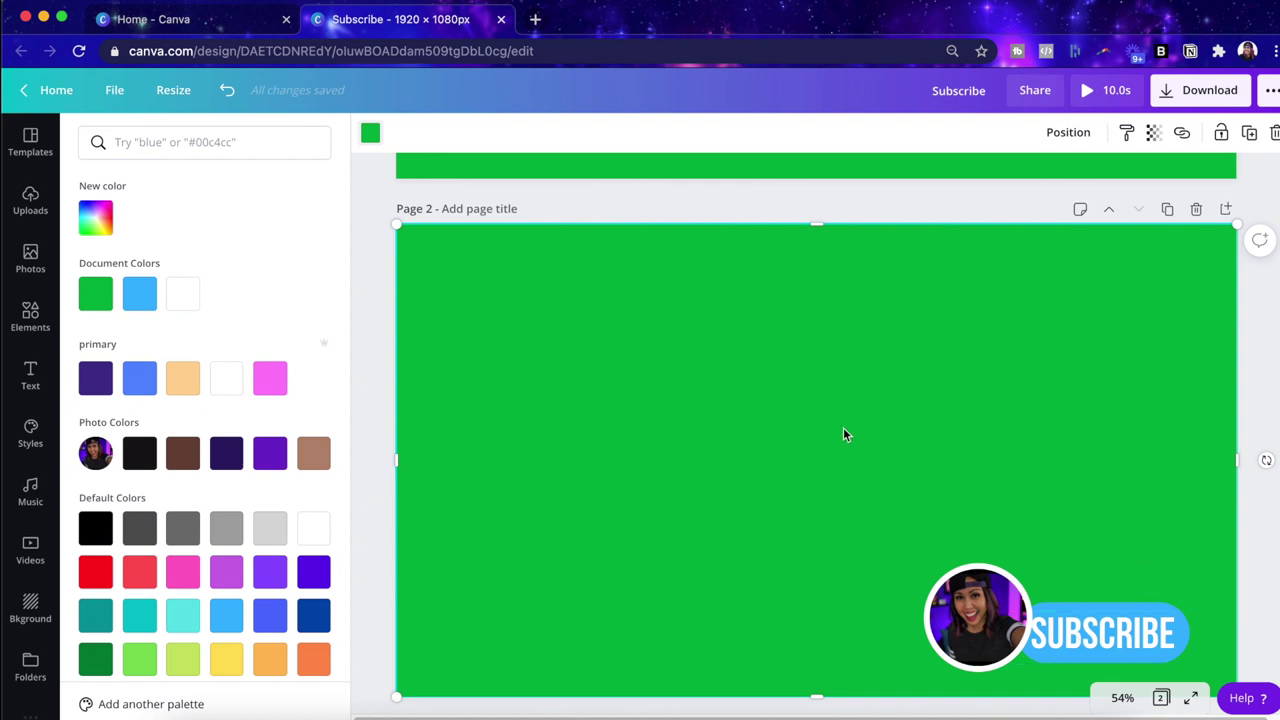
scroll(840, 440, up, 5)
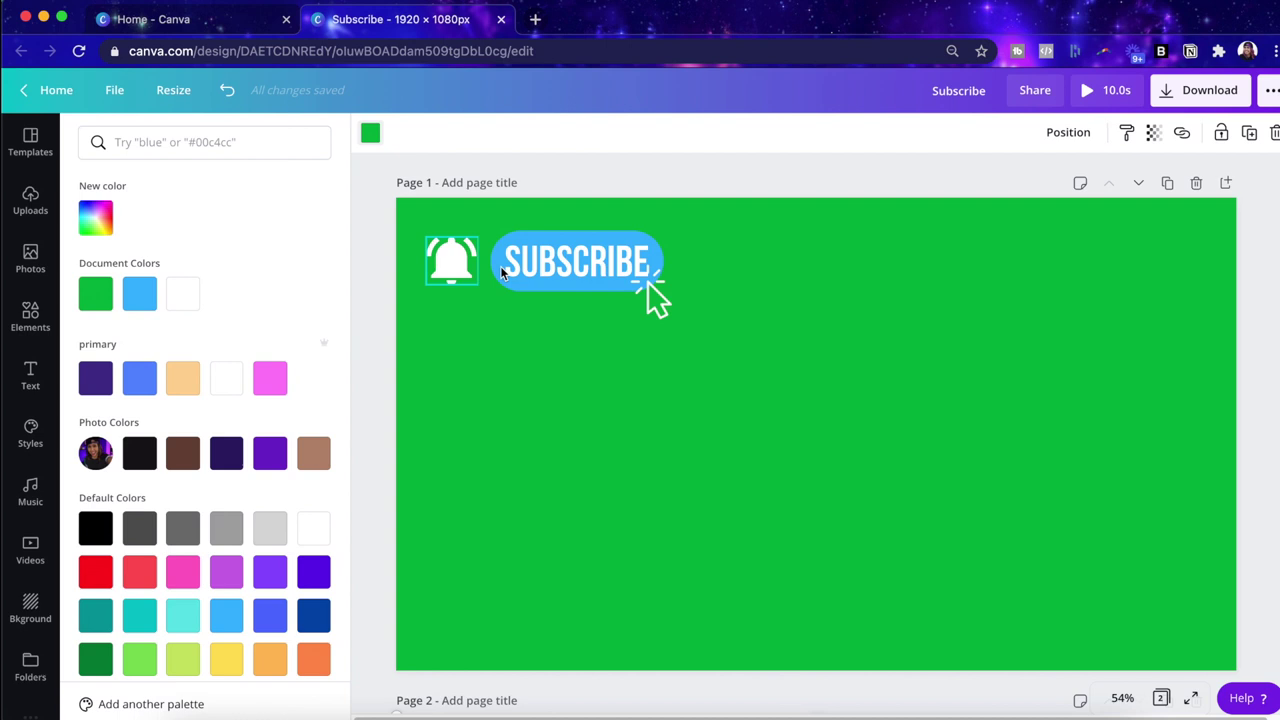
- Download only Page 1 of the design as an MP4 video, Subscribe.mp4
click(360, 257)
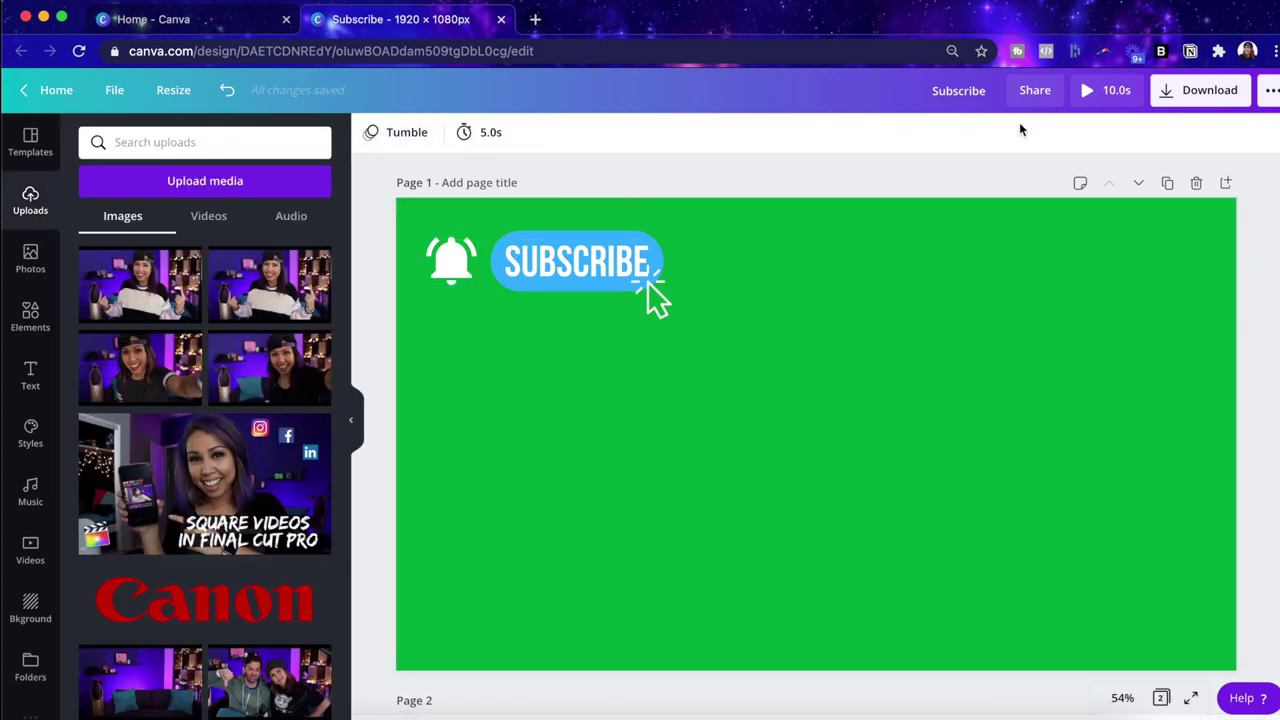
click(1204, 97)
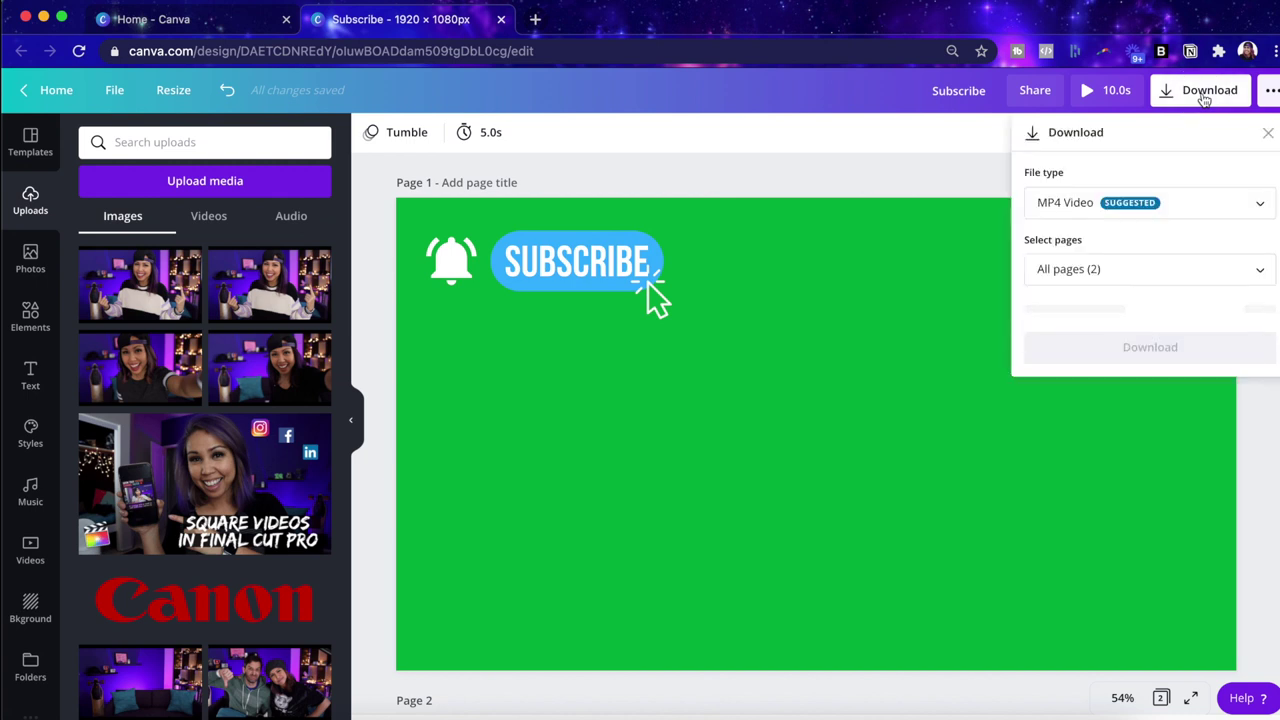
click(1112, 274)
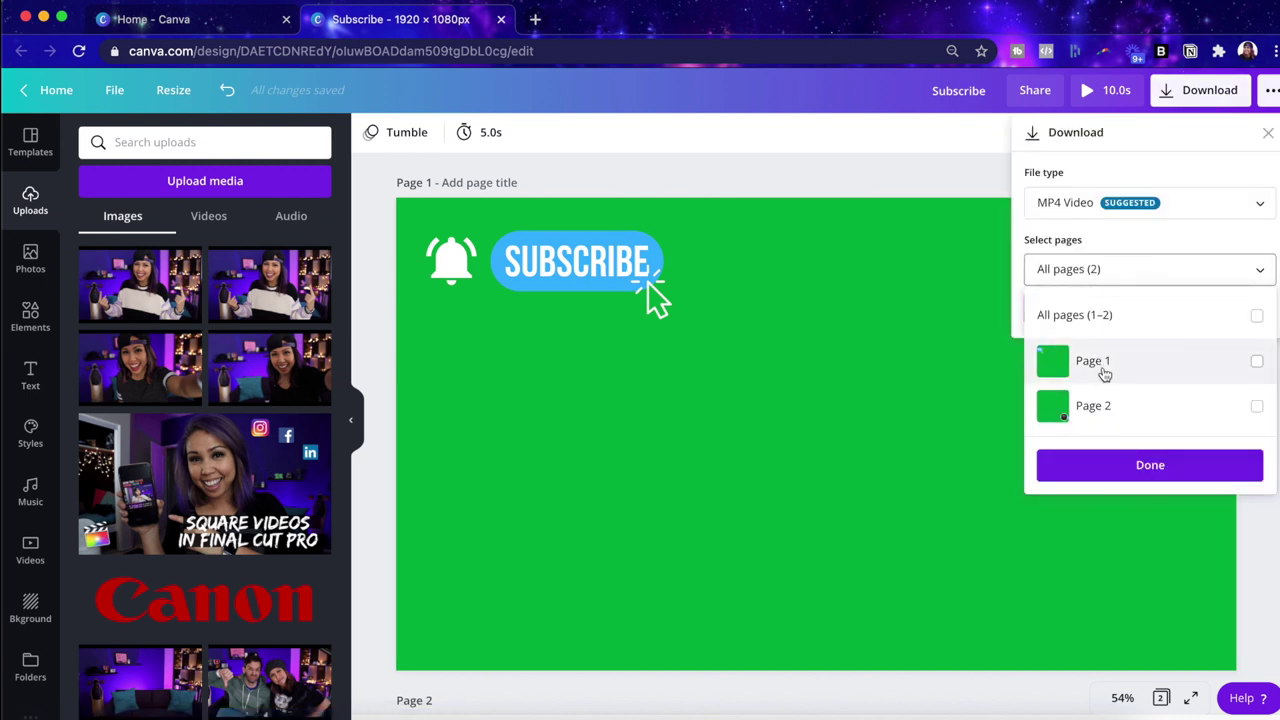
click(1104, 363)
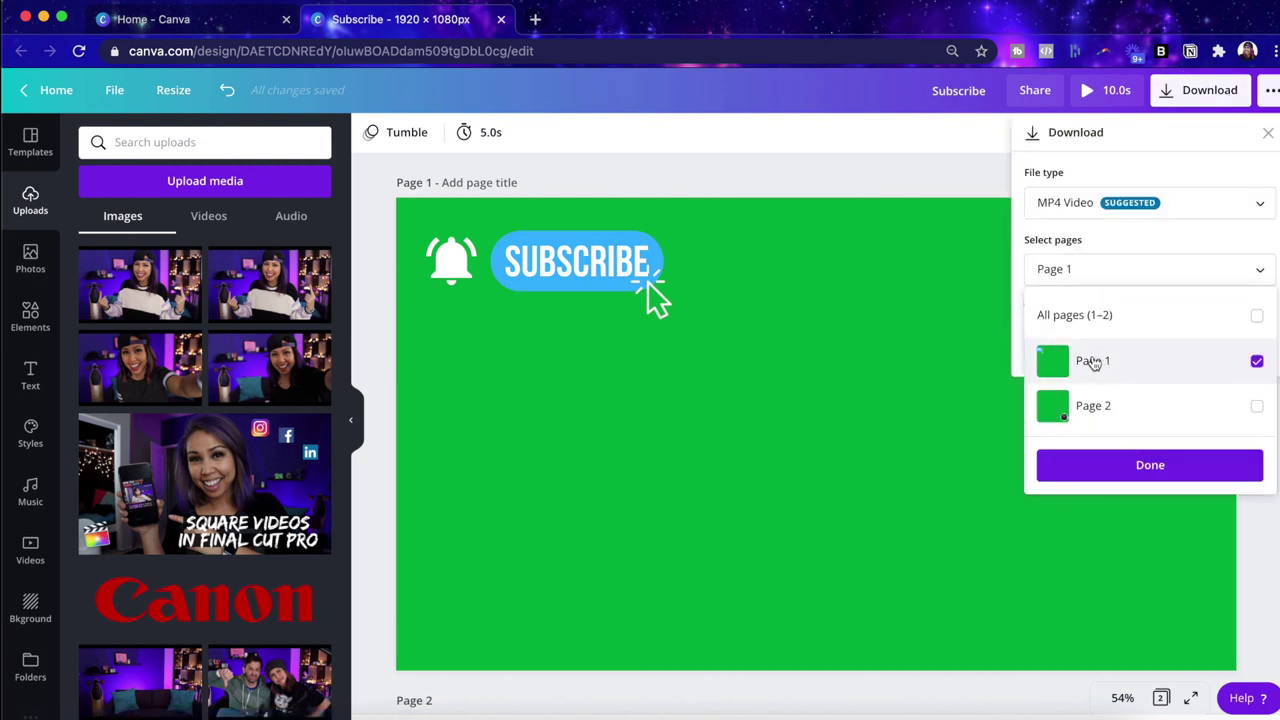
click(1142, 473)
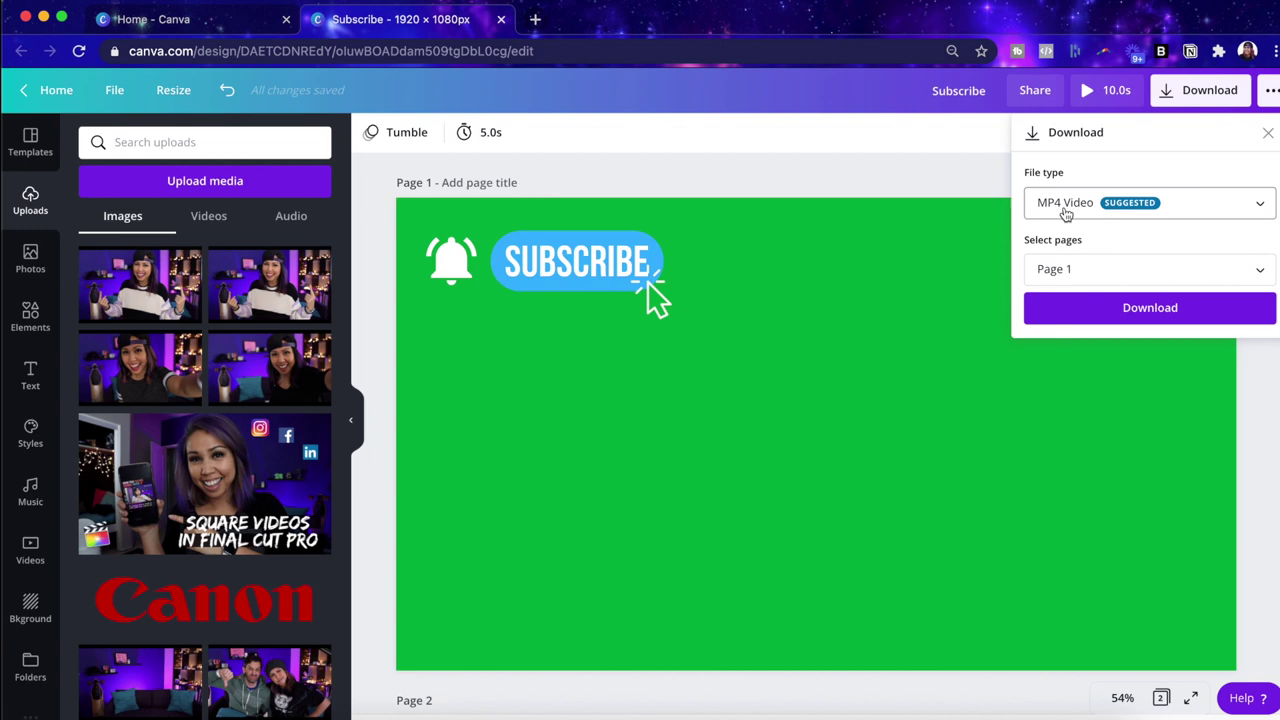
click(1097, 308)
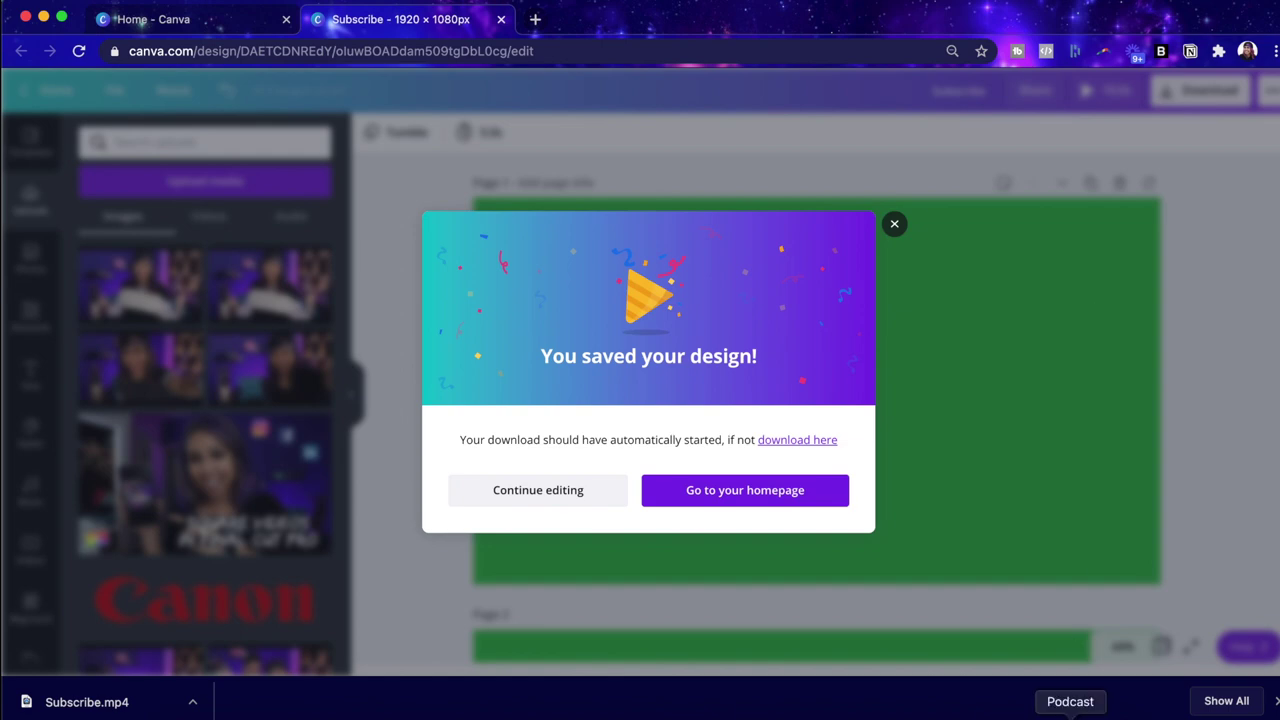
- In Final Cut Pro, find the spot near 29 seconds and drop Subscribe.mp4 above the MVI_1503 footage
click(1043, 712)
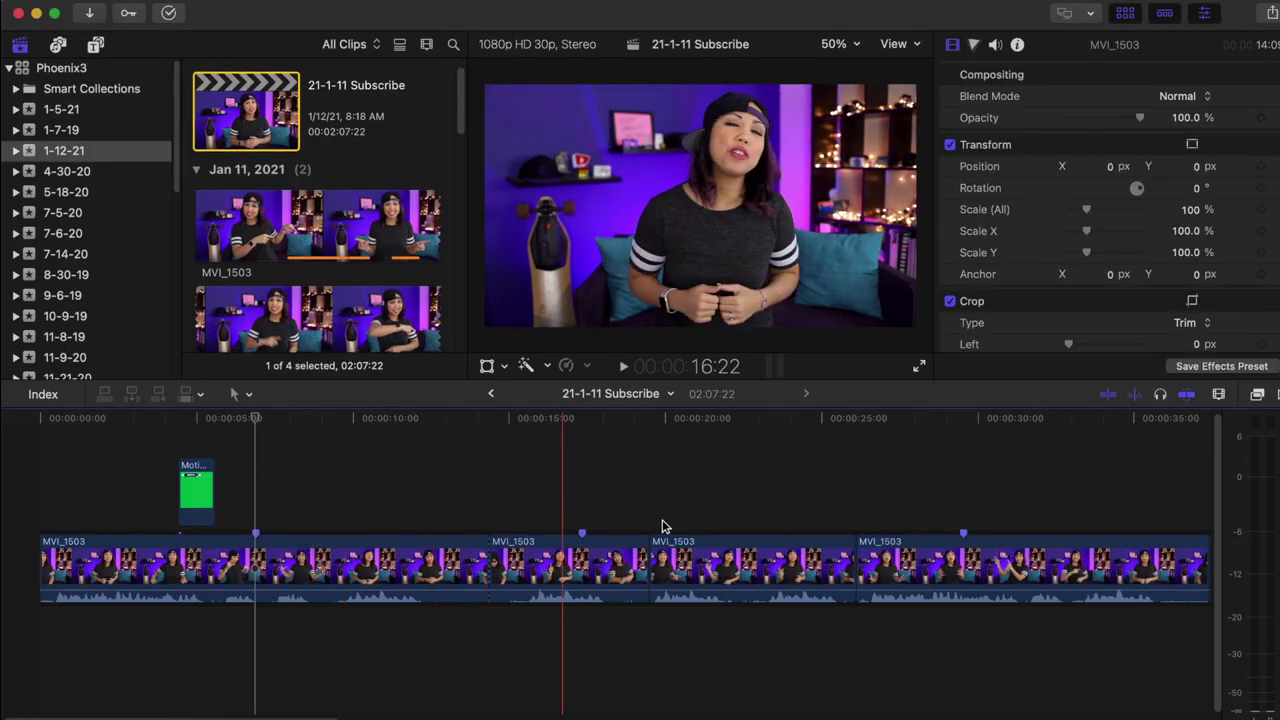
click(936, 515)
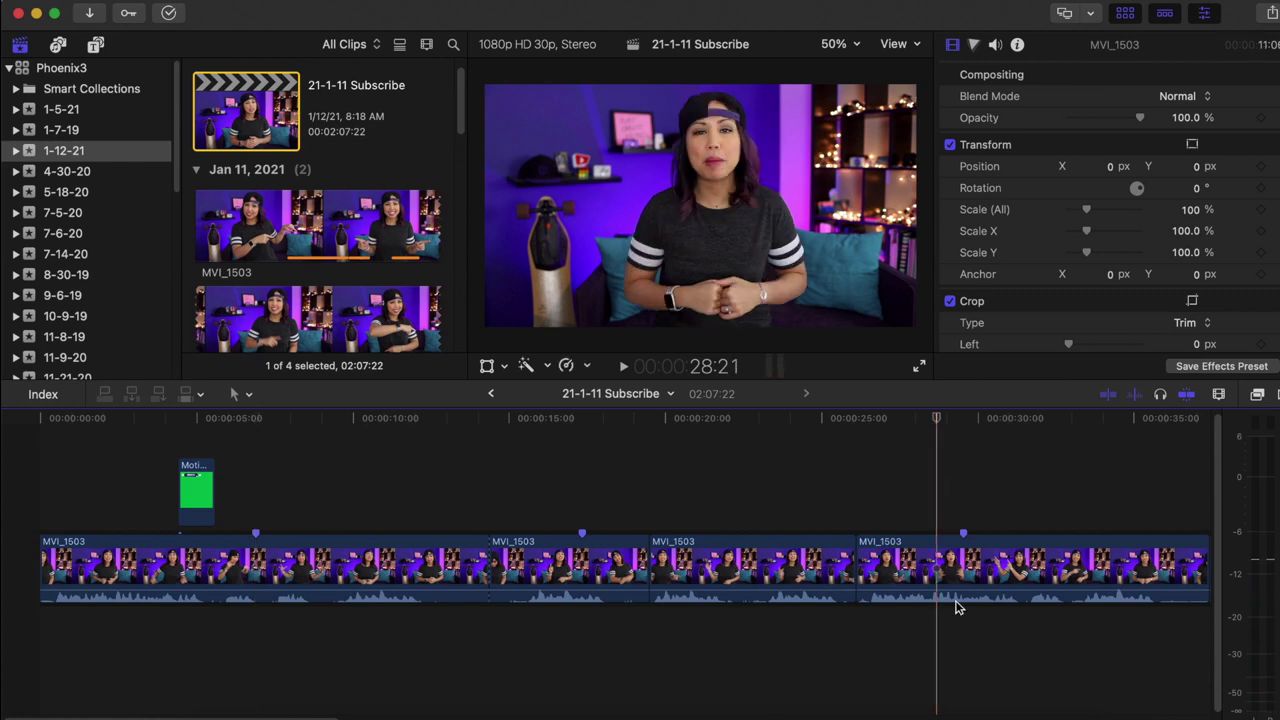
key(space)
scroll(950, 630, right, 5)
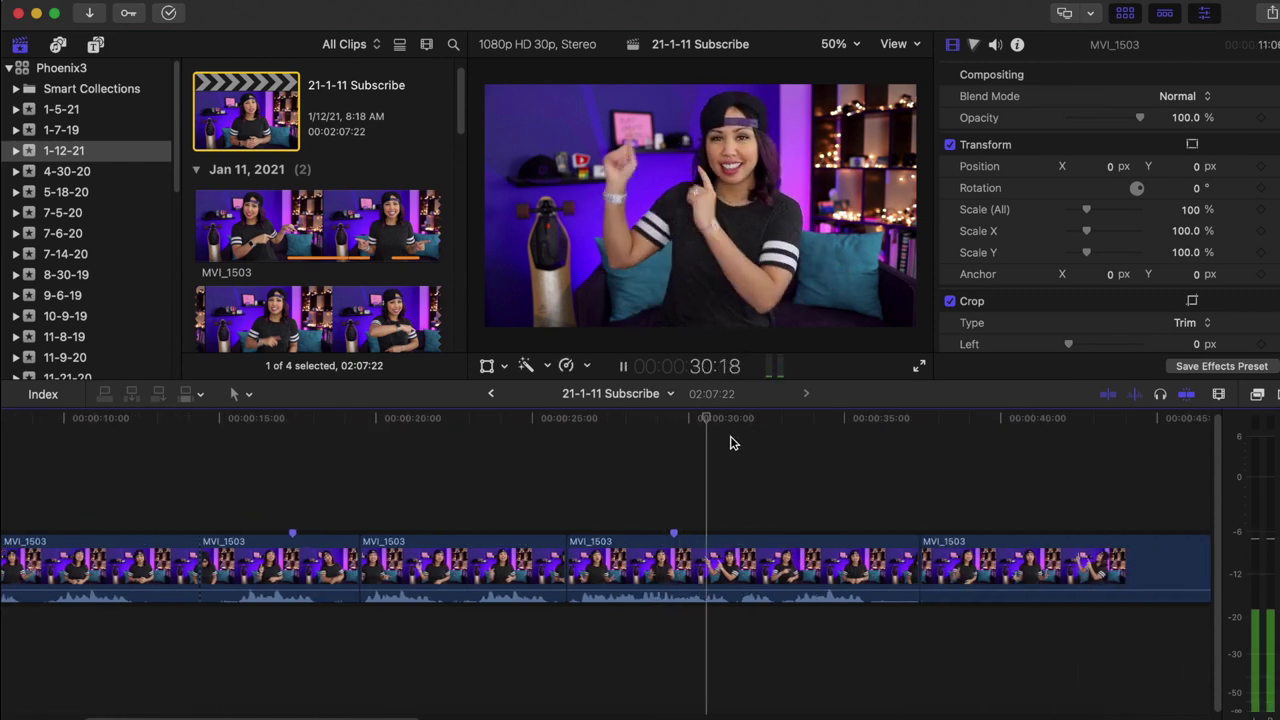
key(space)
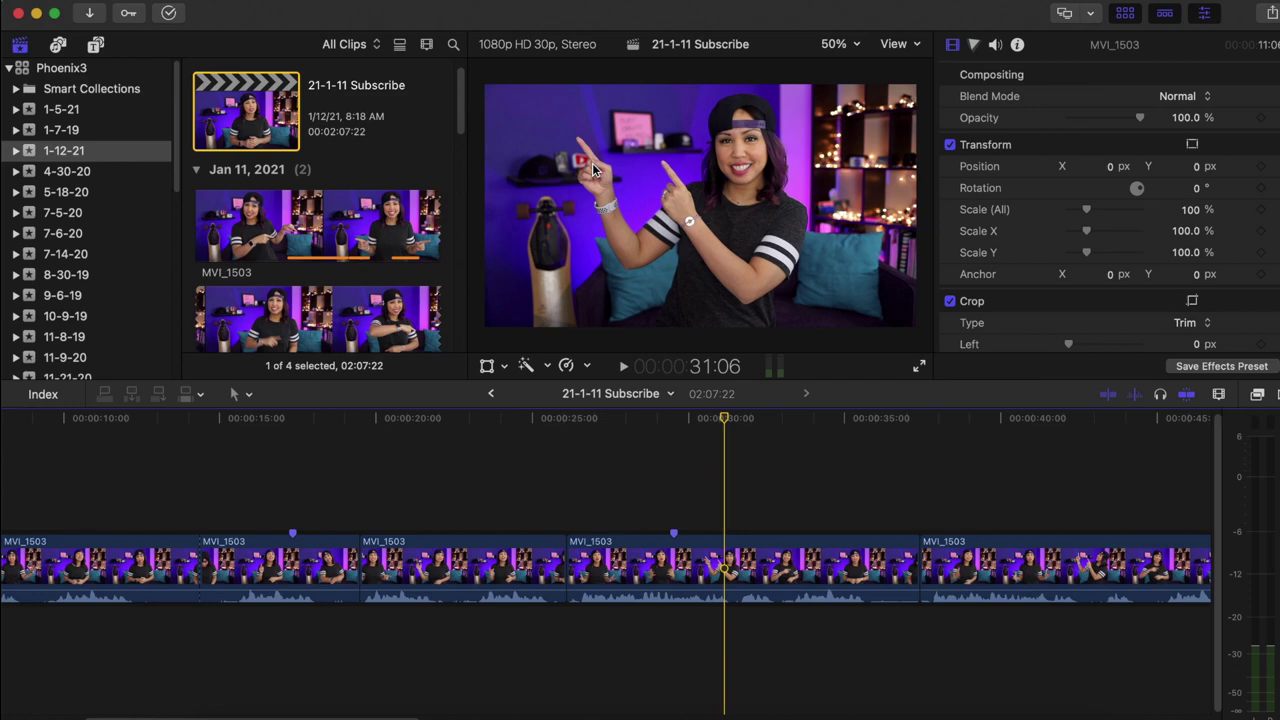
click(1008, 712)
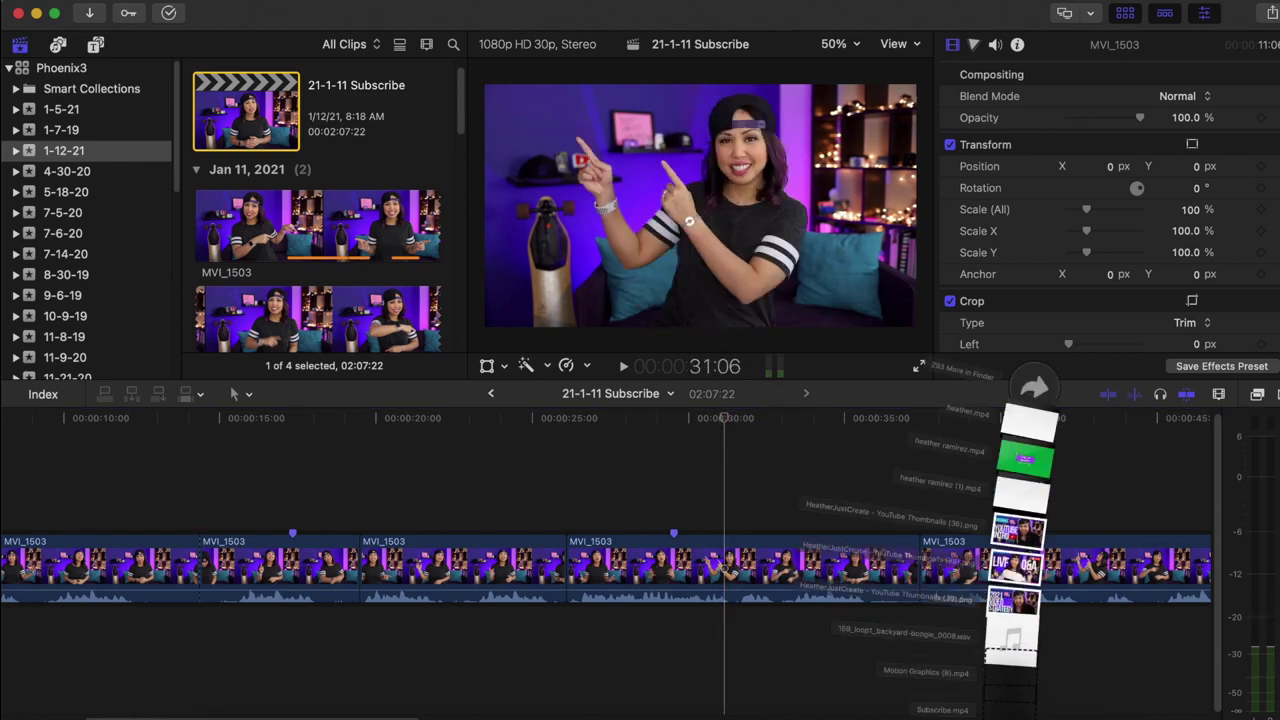
drag(1005, 693, 686, 496)
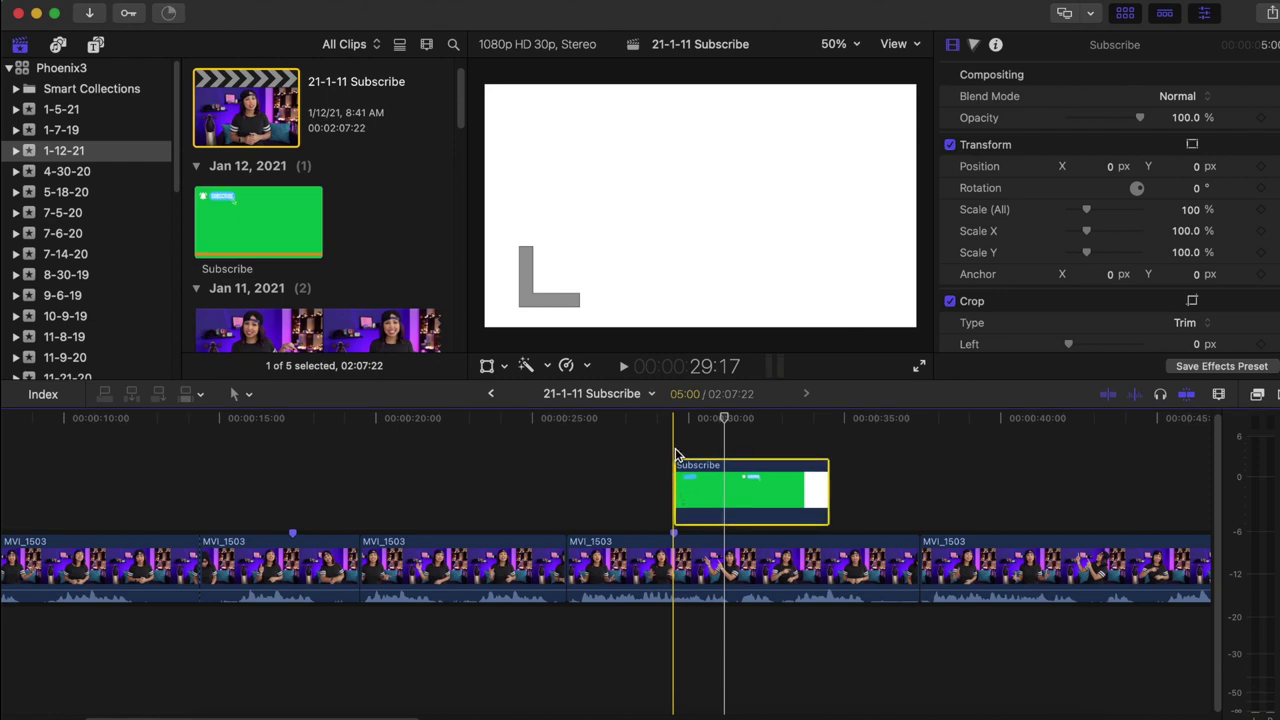
- Step frame by frame through the Subscribe clip's opening to find the end of the white frames
click(675, 455)
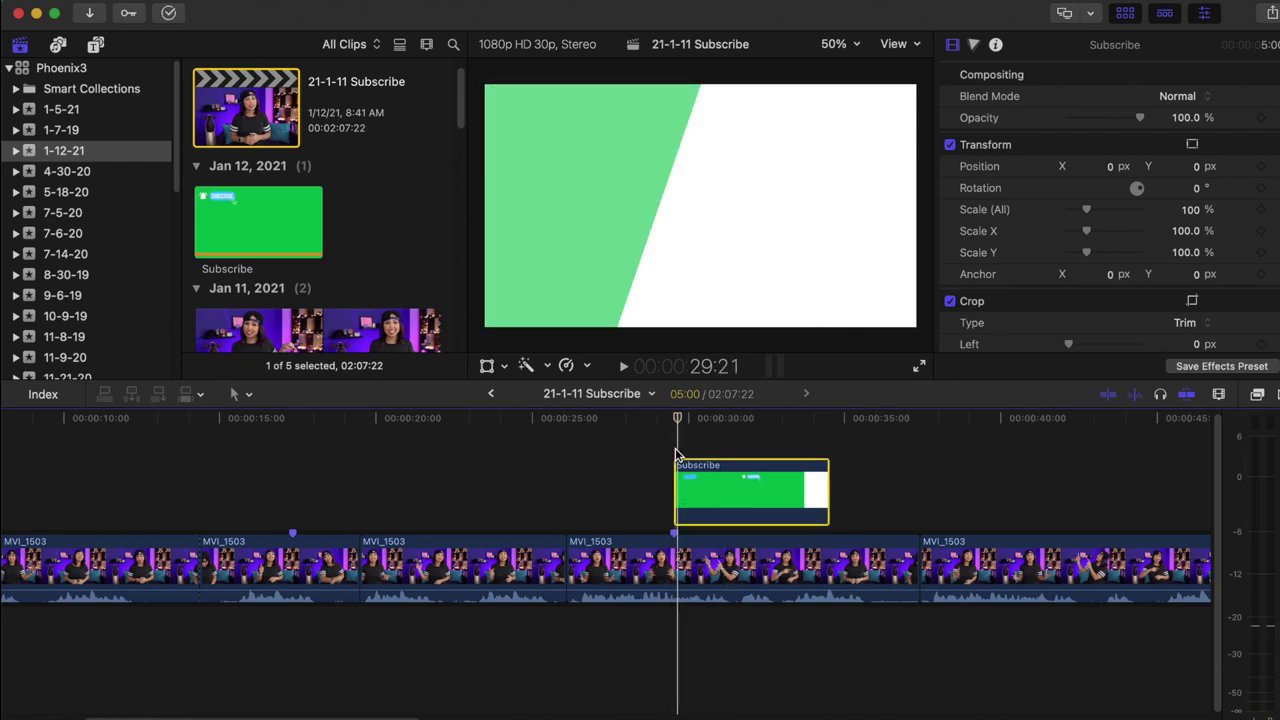
key(Left)
key(Left)
key(Left)
key(Left)
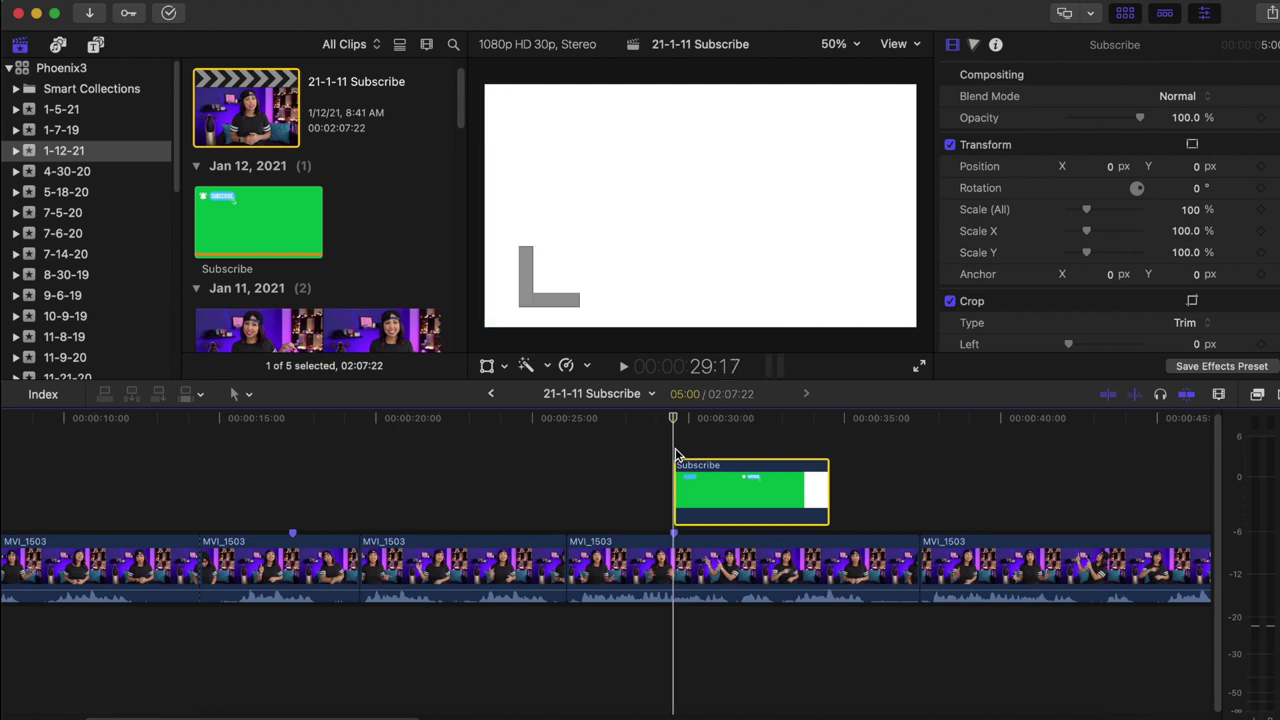
key(Right)
key(Right)
key(Right)
key(Right)
key(Right)
key(Right)
key(Right)
key(Right)
key(Right)
key(Right)
key(Right)
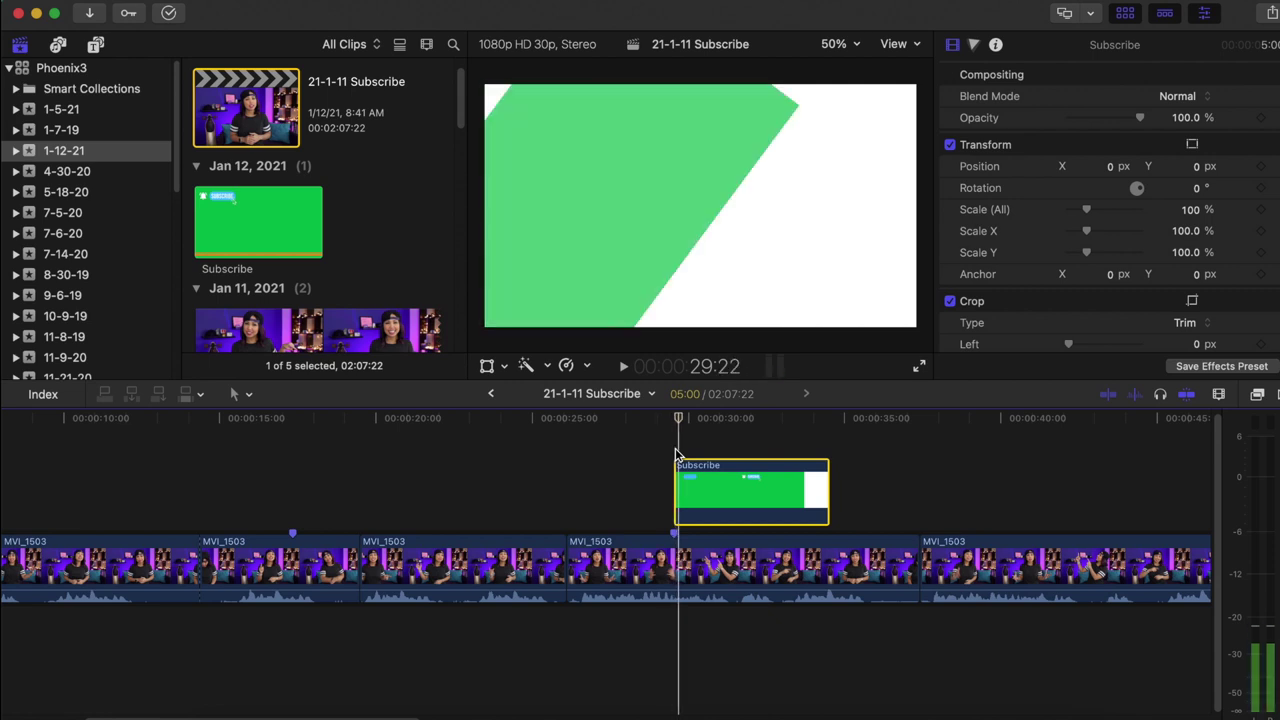
key(Right)
key(Right)
key(Right)
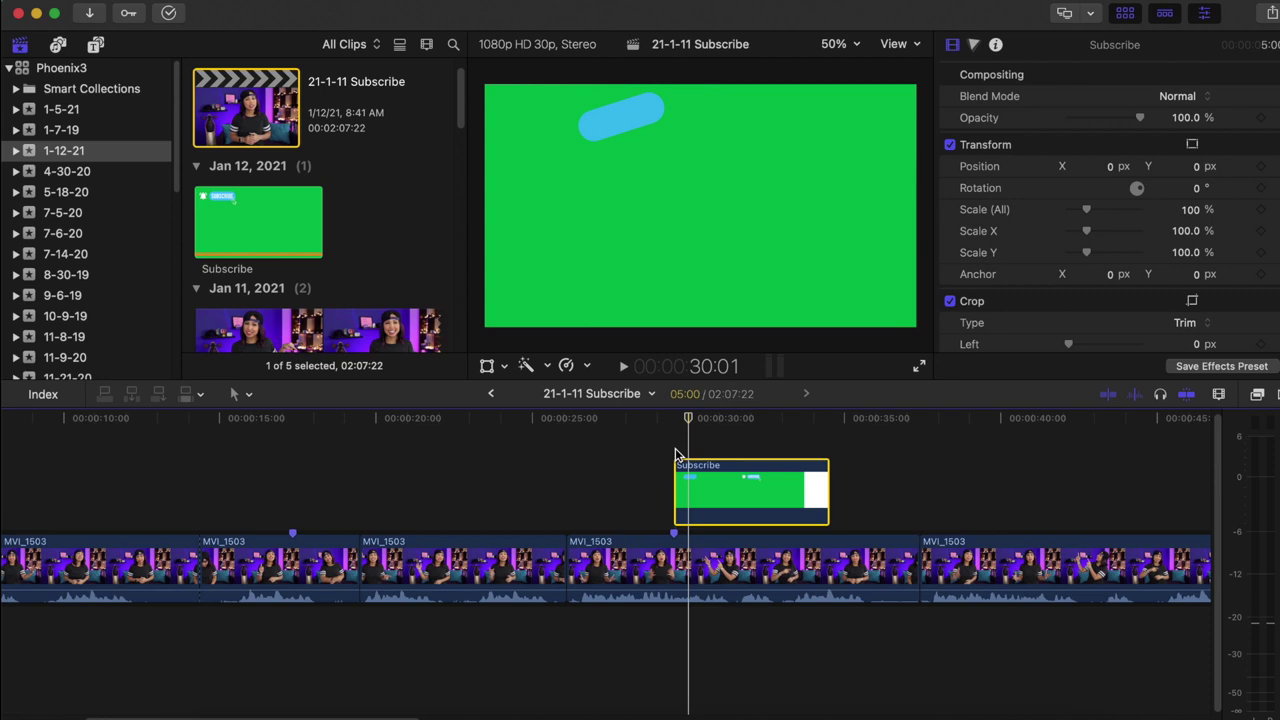
key(Left)
key(Left)
- Cut off the clip's first 14 frames, delete them, and move the clip to start at 29:17
key(Right)
key(Right)
click(692, 478)
key(a)
click(680, 486)
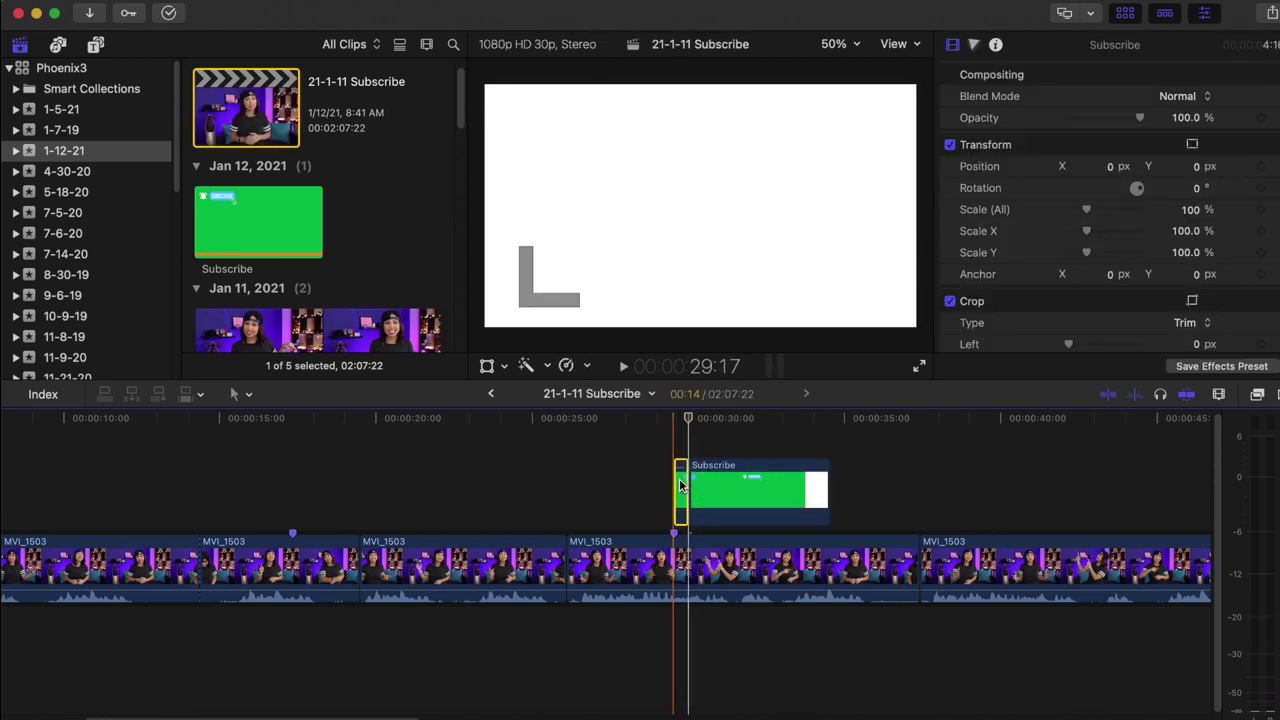
key(Delete)
drag(690, 486, 666, 471)
click(666, 471)
key(space)
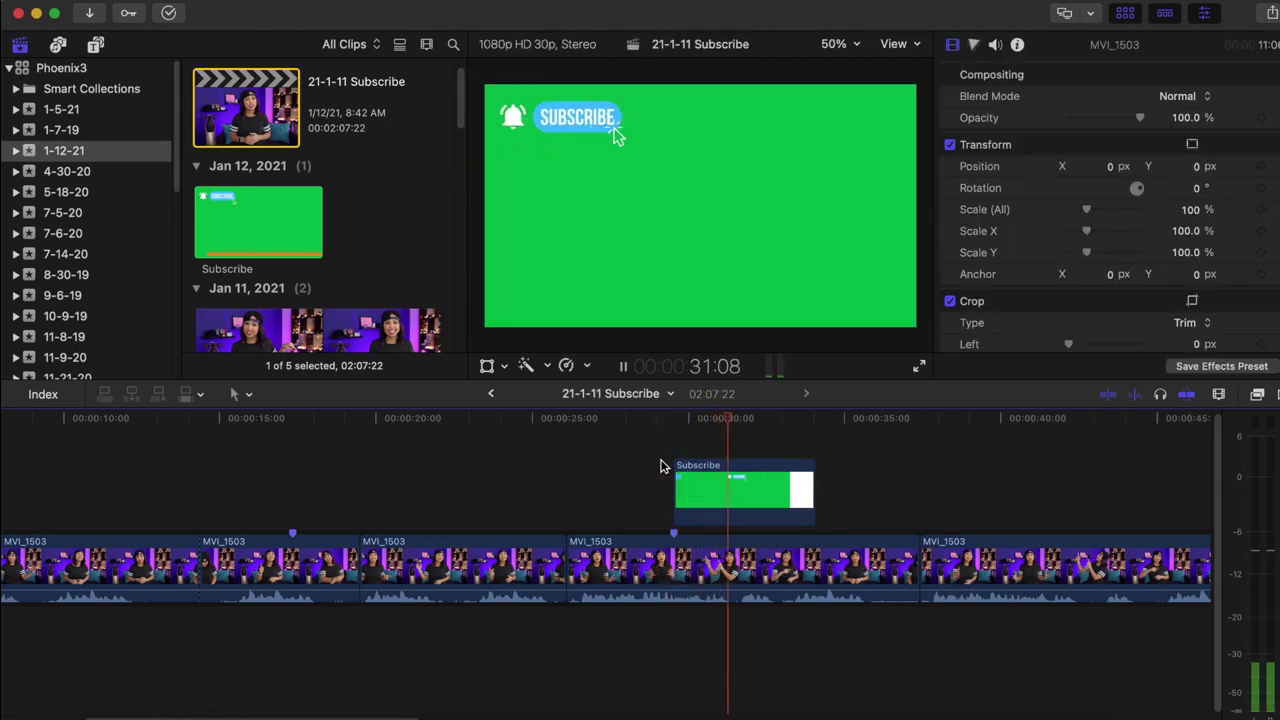
- Apply the Keyer effect to the Subscribe clip to remove its green background
click(703, 490)
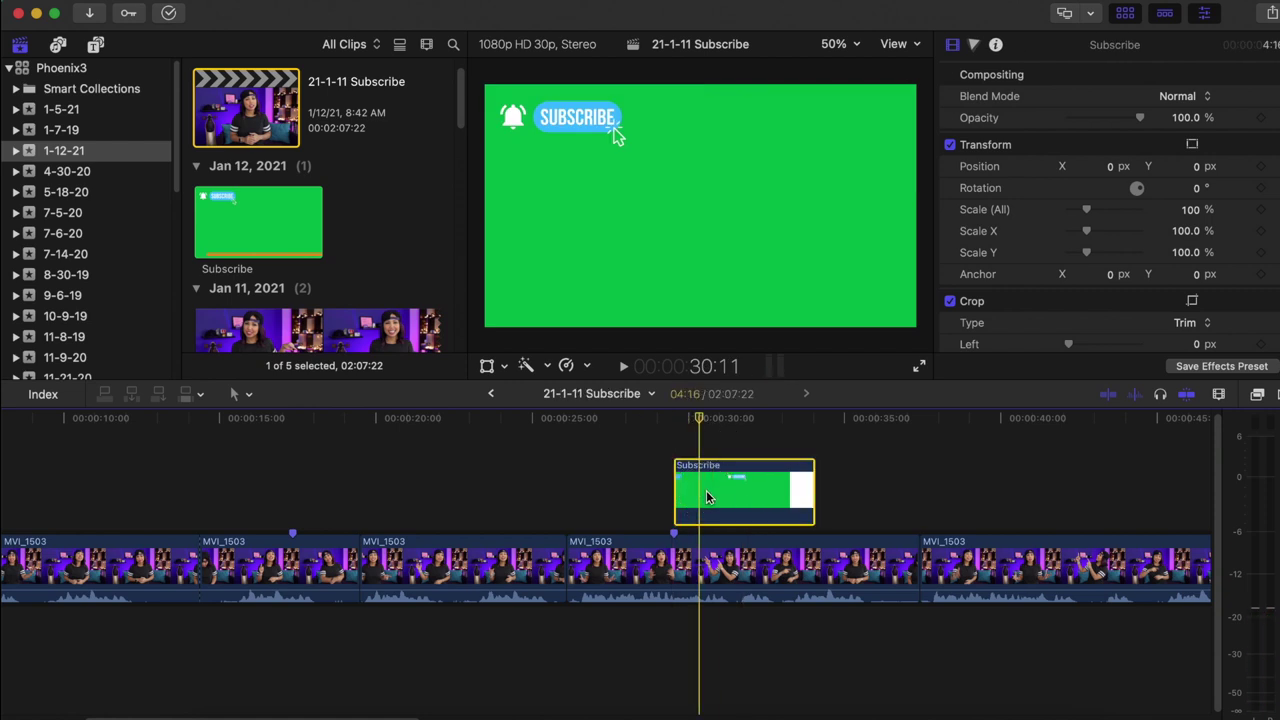
click(1259, 396)
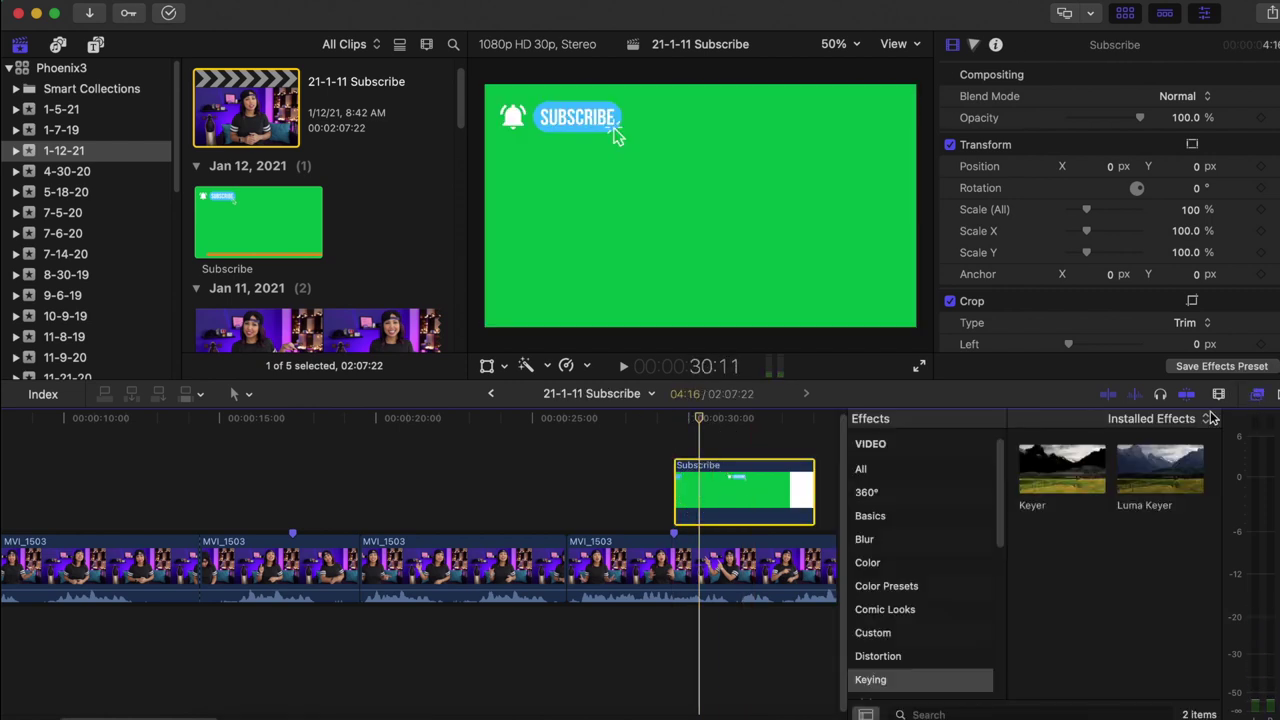
click(1045, 500)
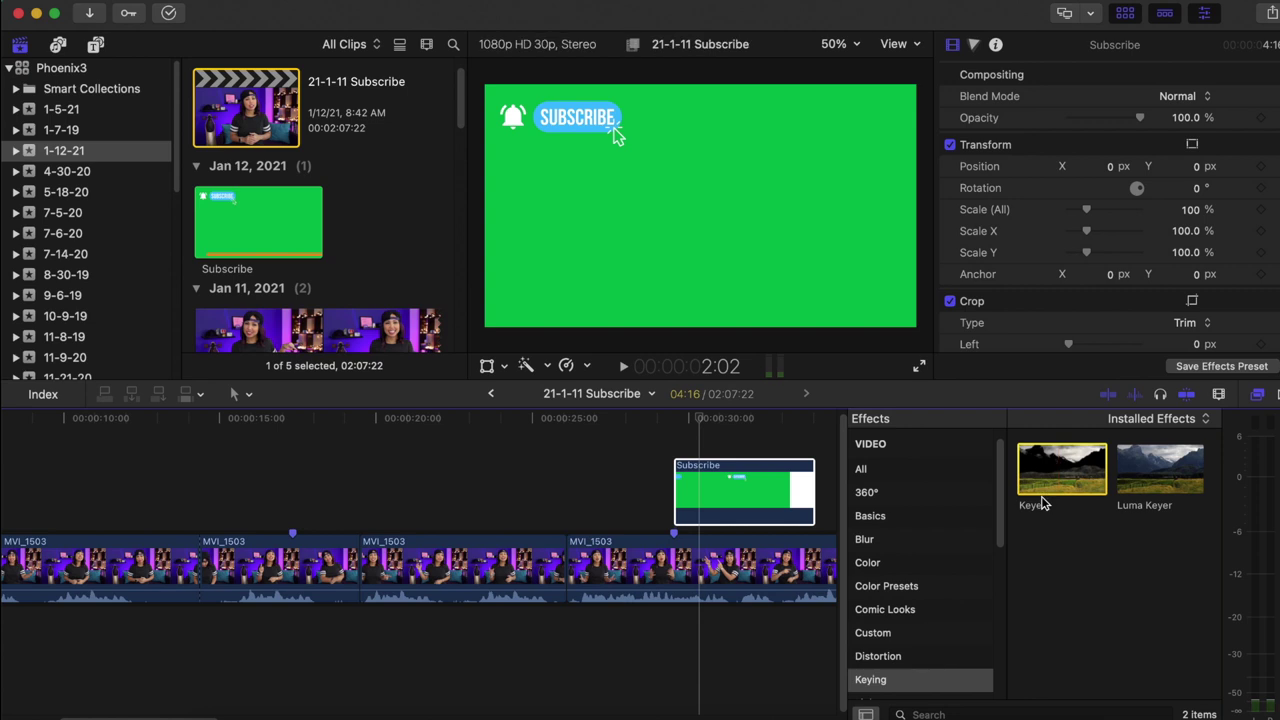
click(811, 490)
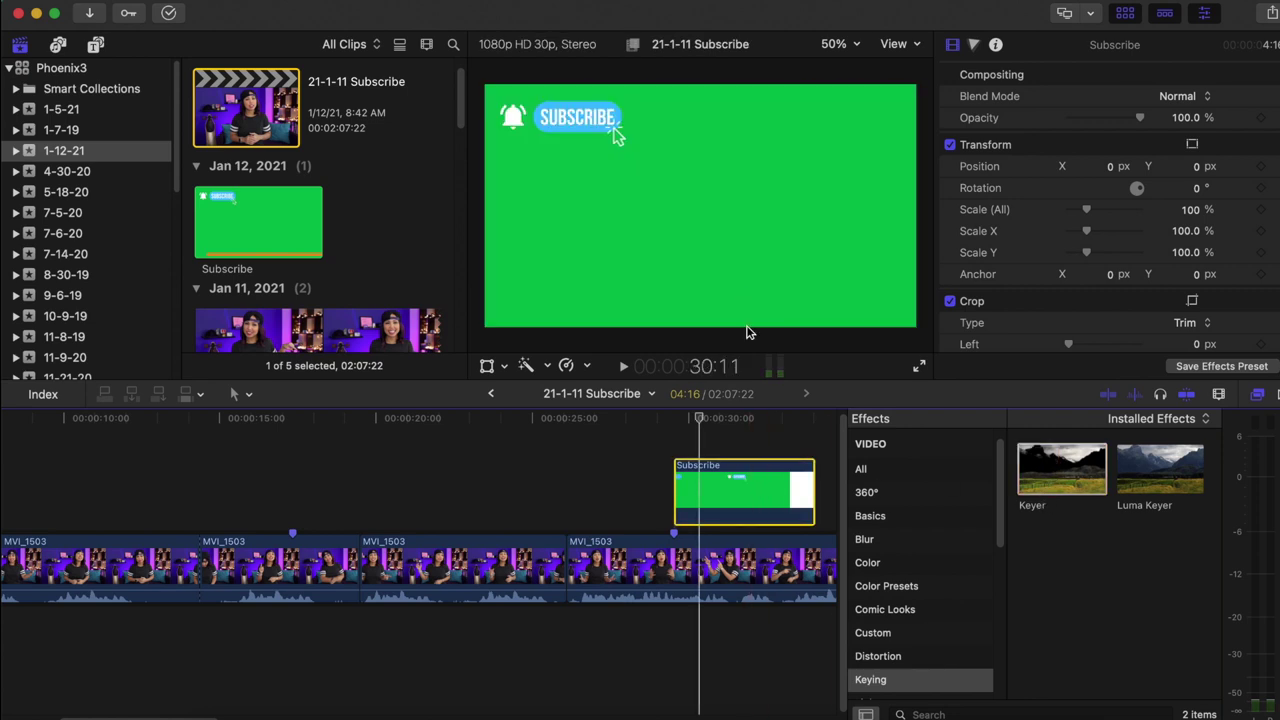
drag(1068, 485, 702, 502)
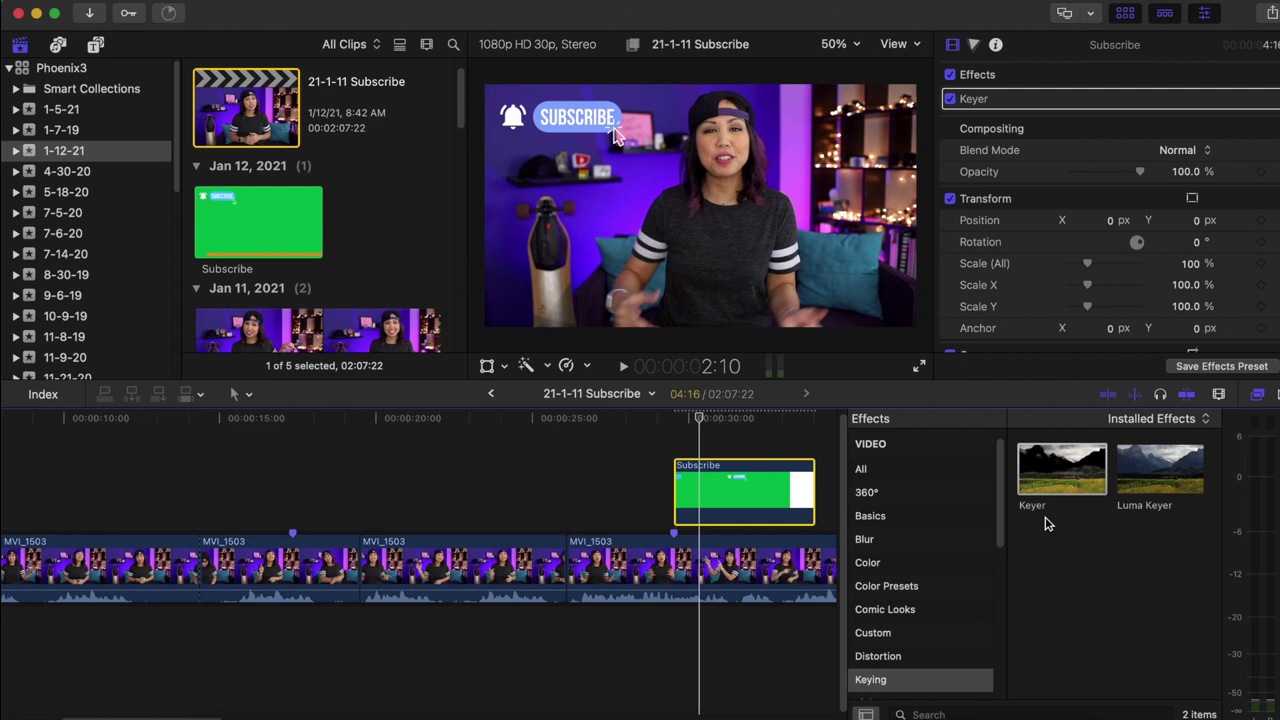
click(974, 711)
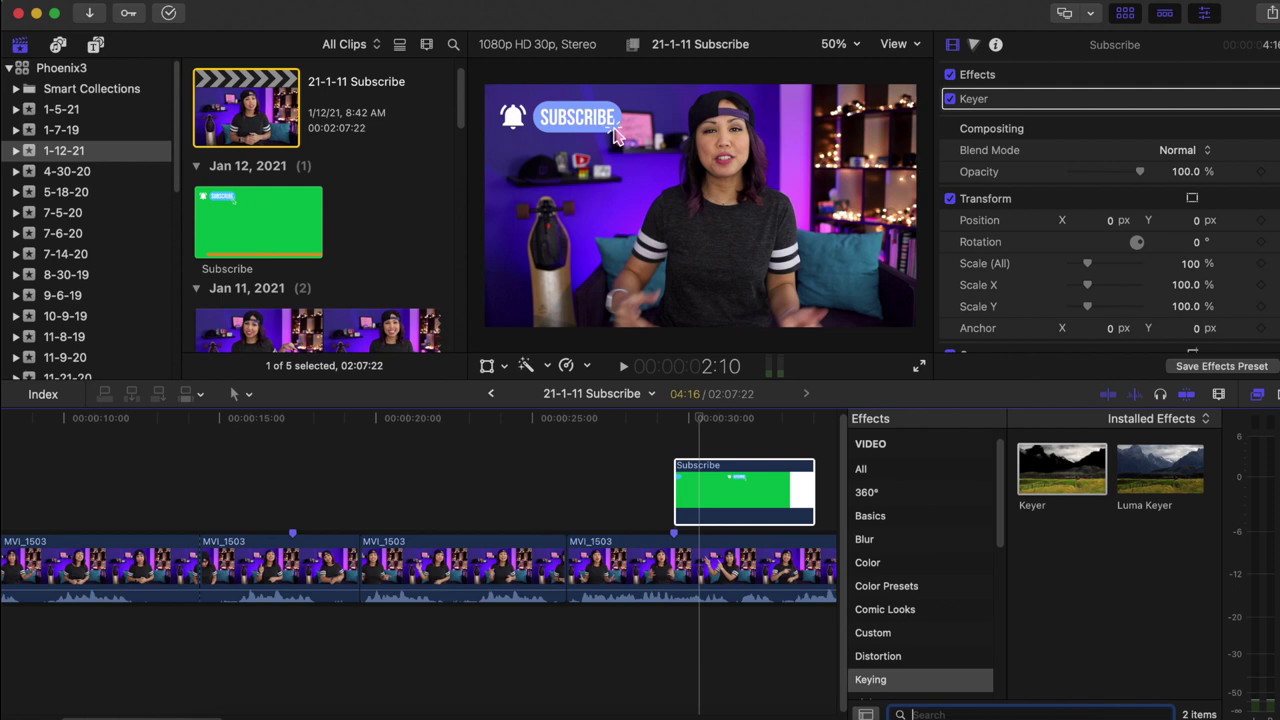
click(1256, 400)
- Shift the Subscribe overlay about one second later, then nudge it slightly earlier after previewing
click(670, 440)
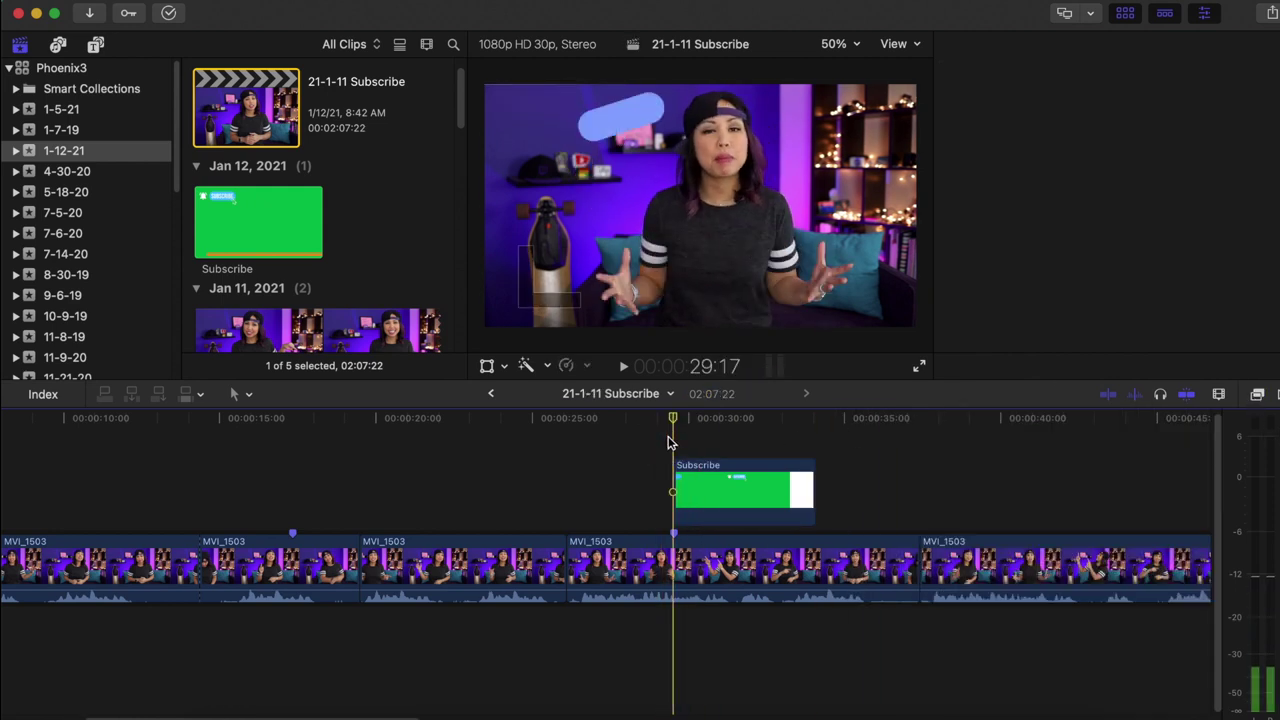
key(space)
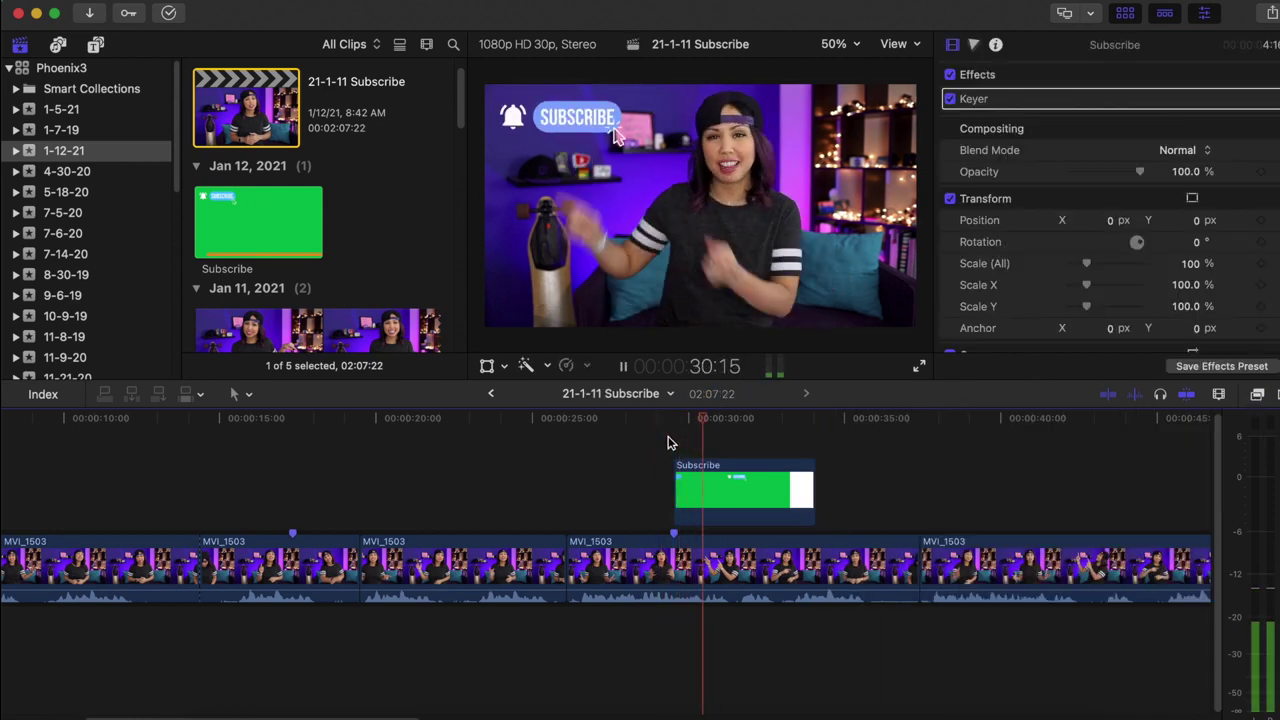
key(space)
drag(706, 486, 765, 487)
click(709, 485)
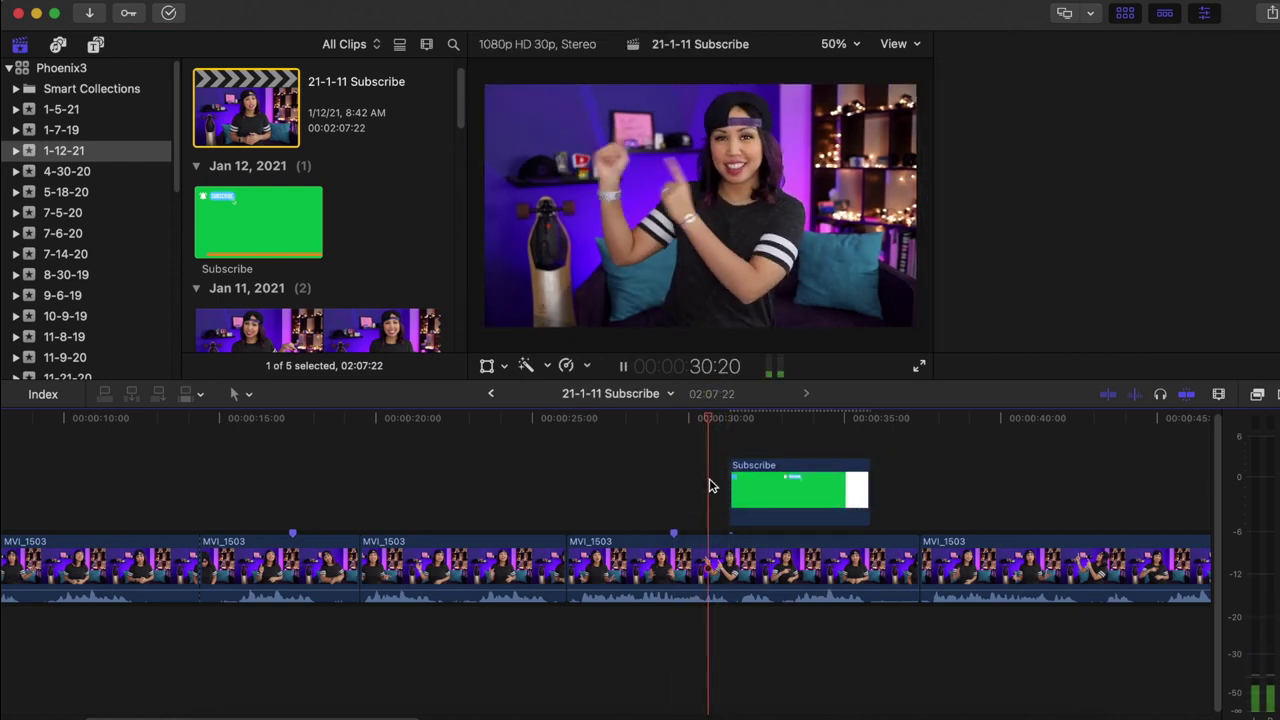
key(space)
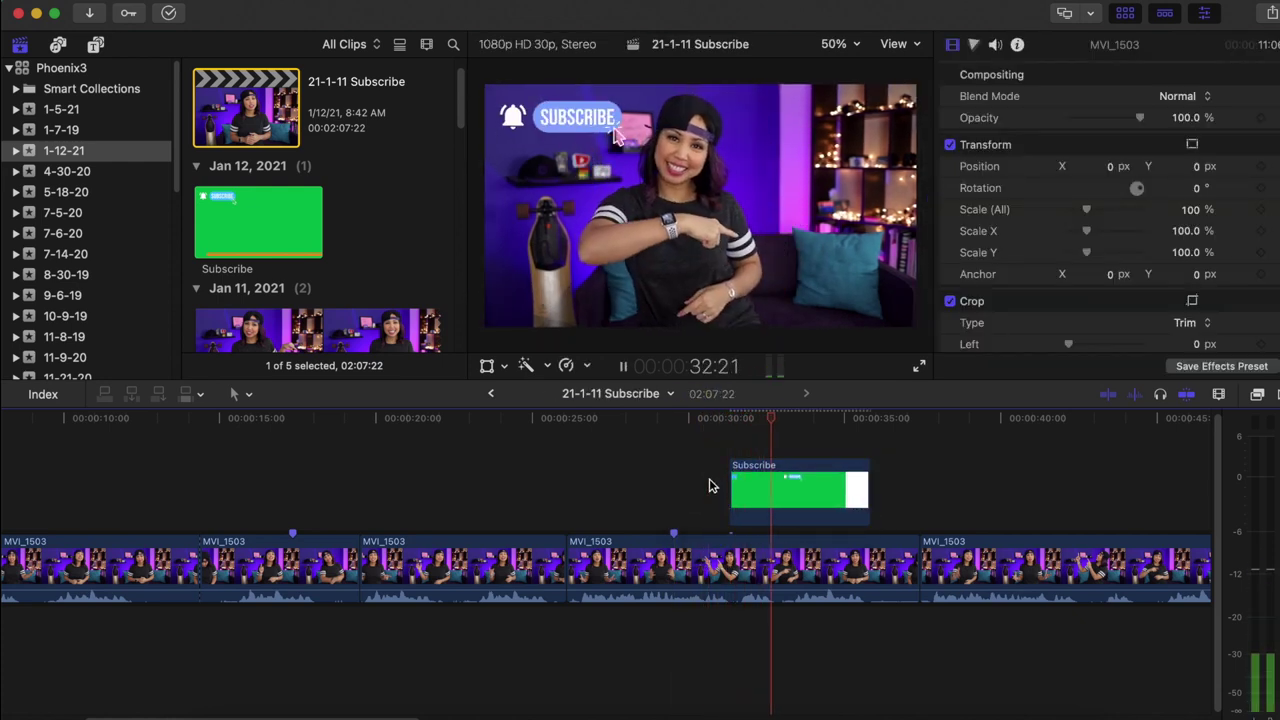
key(space)
click(757, 495)
drag(757, 495, 709, 481)
click(709, 482)
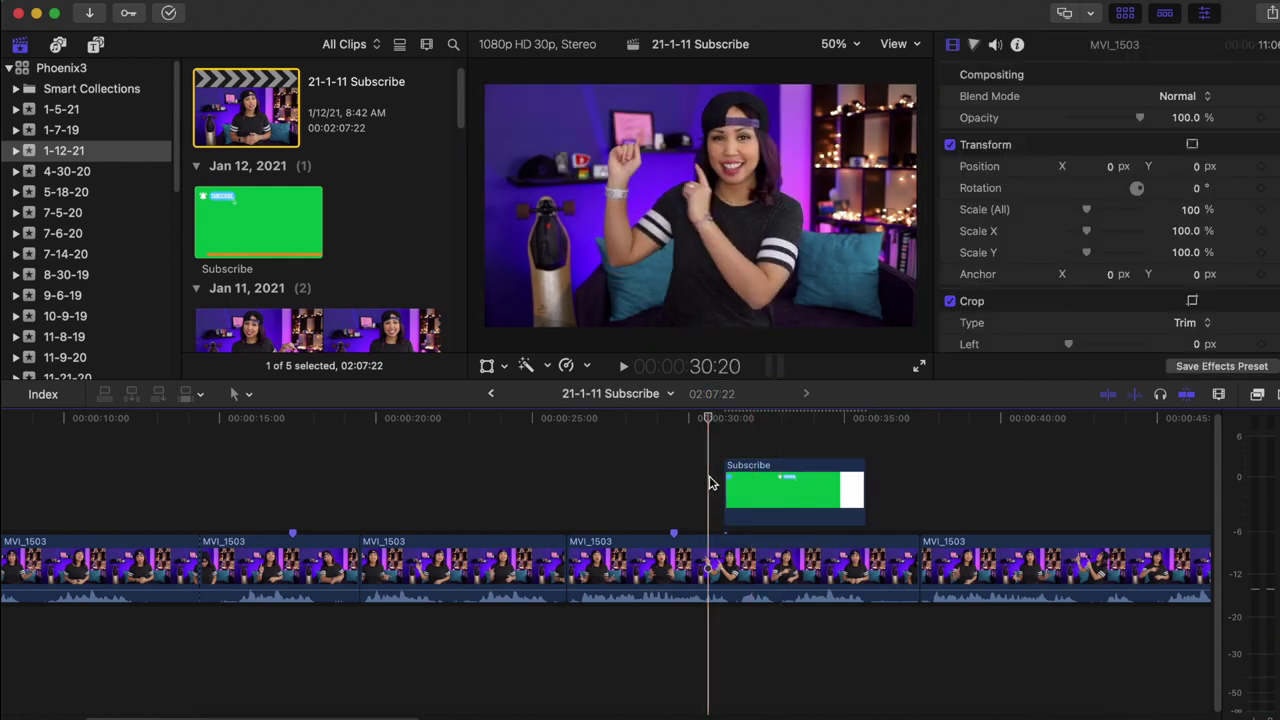
- Search the Sound Effects library for 'mouse' and preview the Computer Mouse sound
click(96, 46)
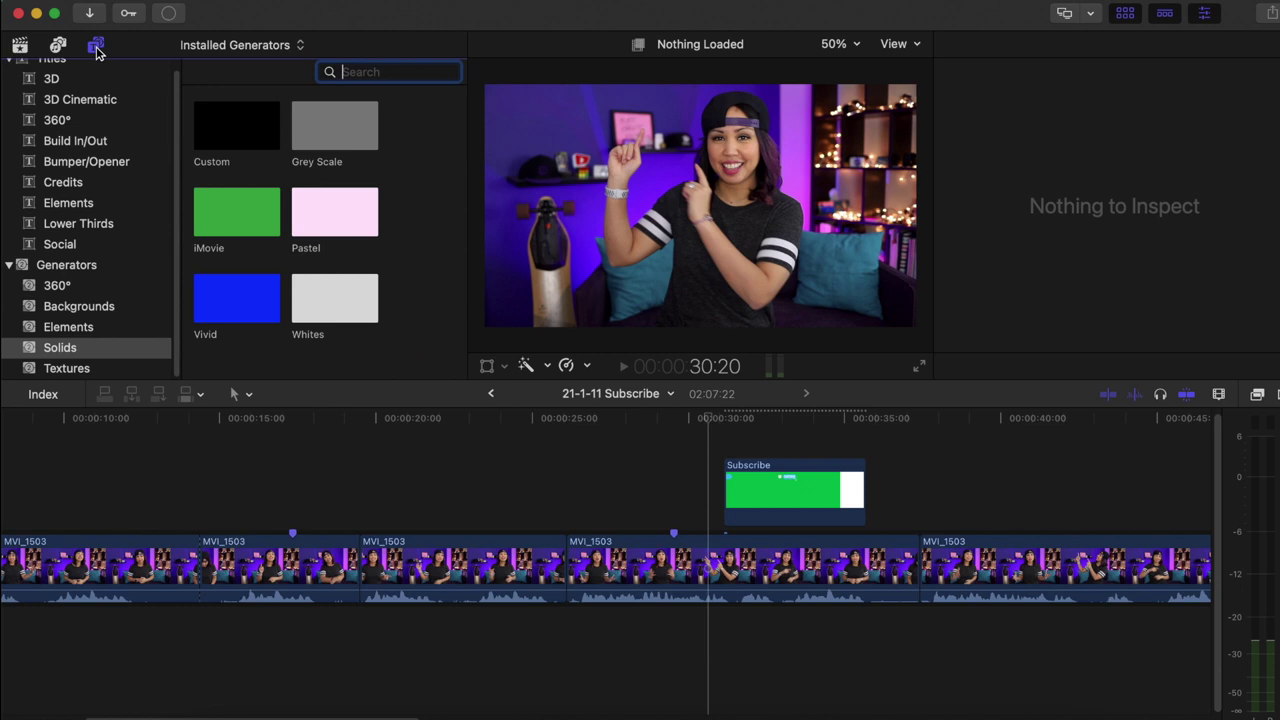
click(58, 46)
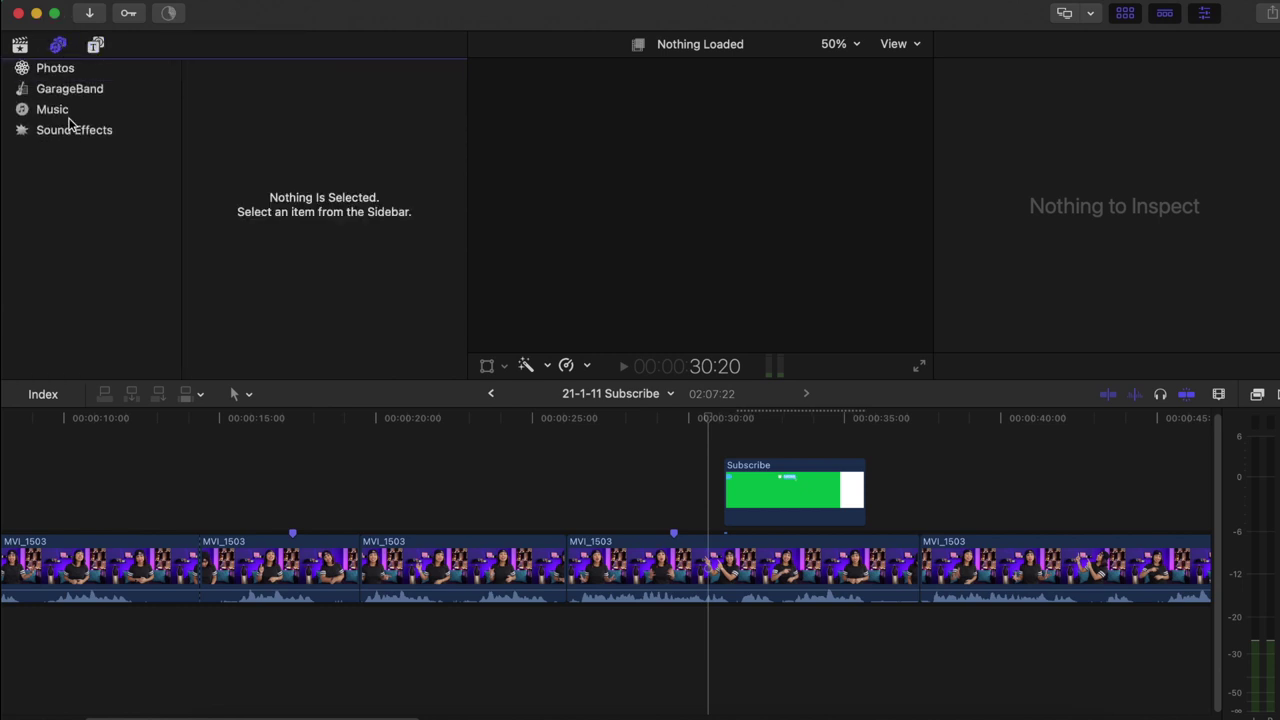
click(71, 134)
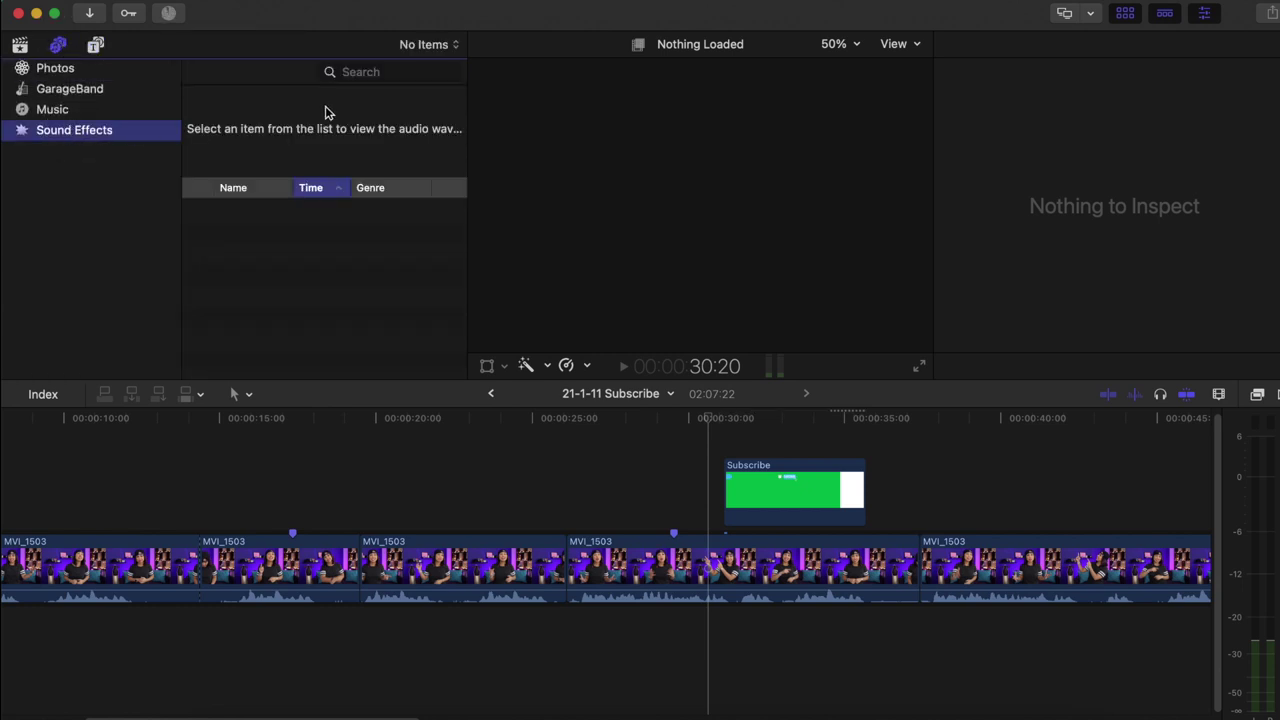
click(426, 72)
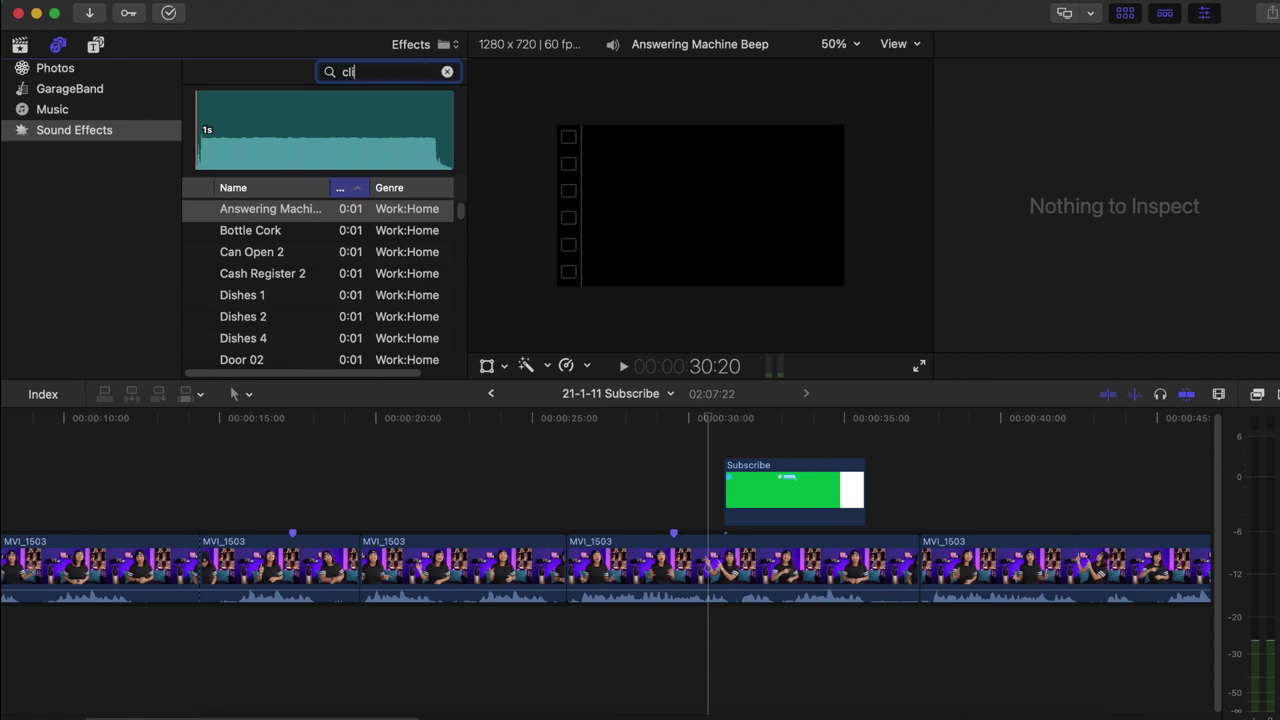
text(ck)
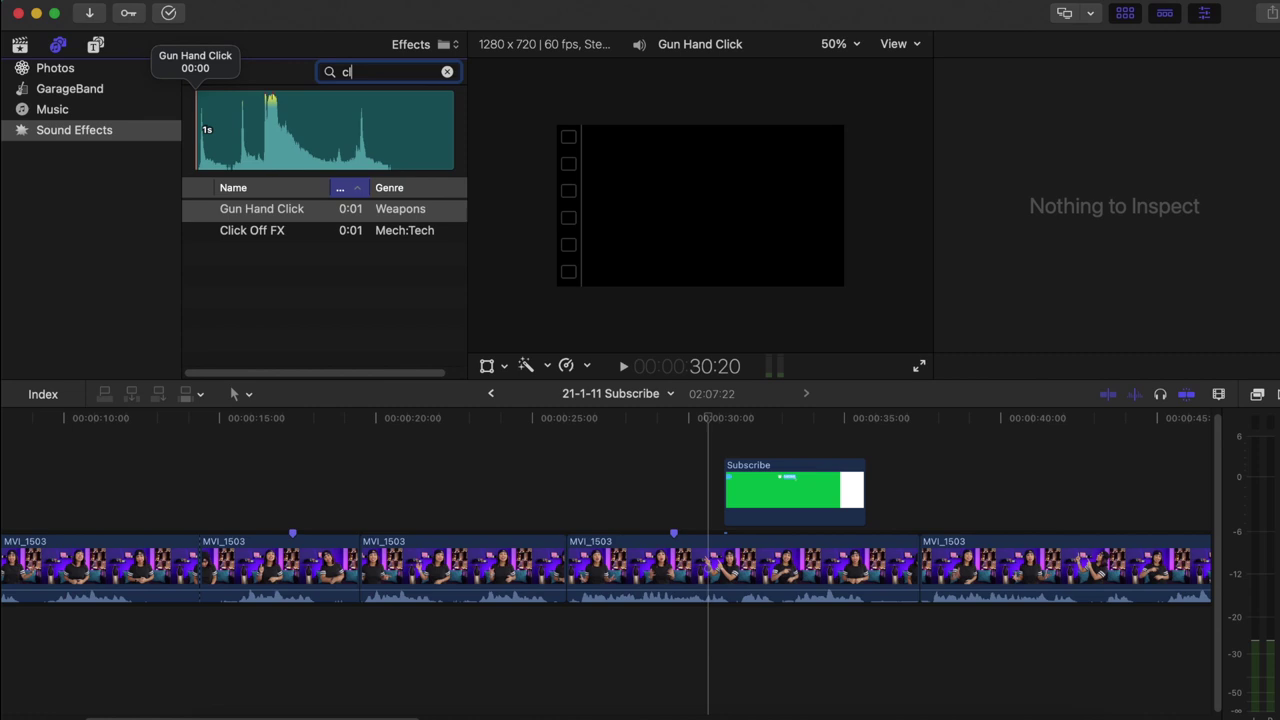
key(BackSpace)
key(BackSpace)
text(mop)
key(BackSpace)
key(BackSpace)
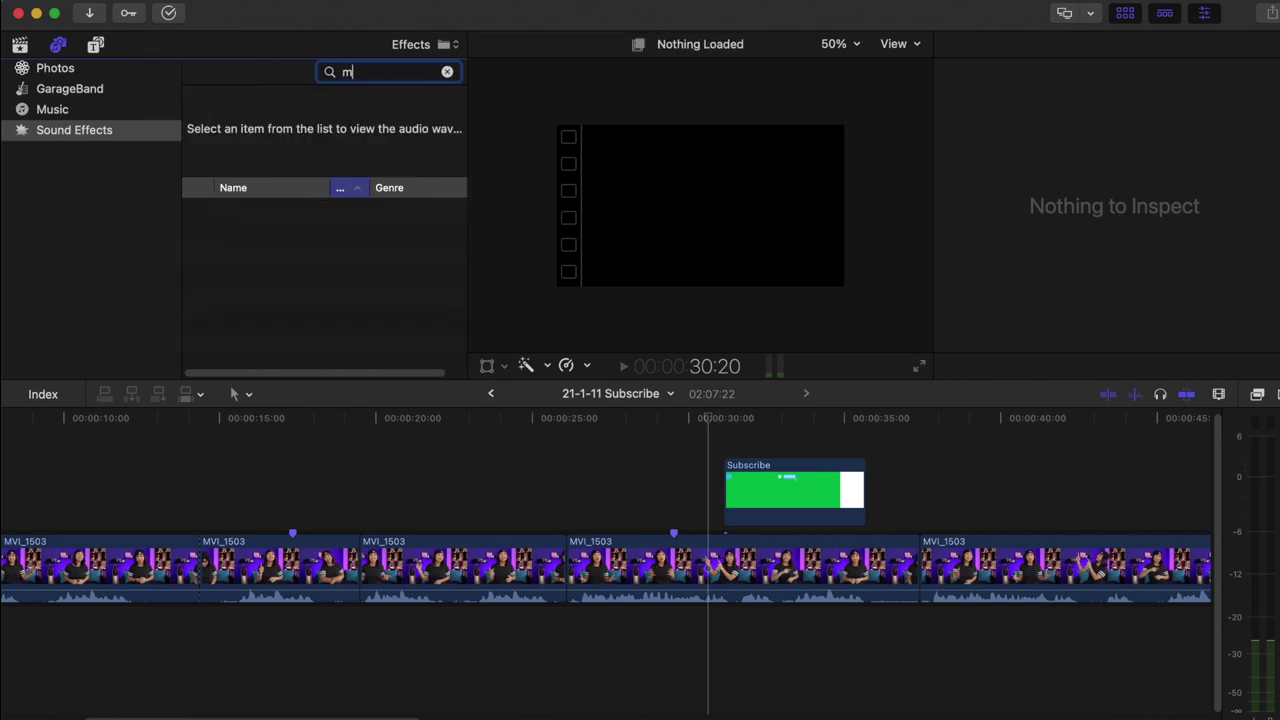
text(ouse)
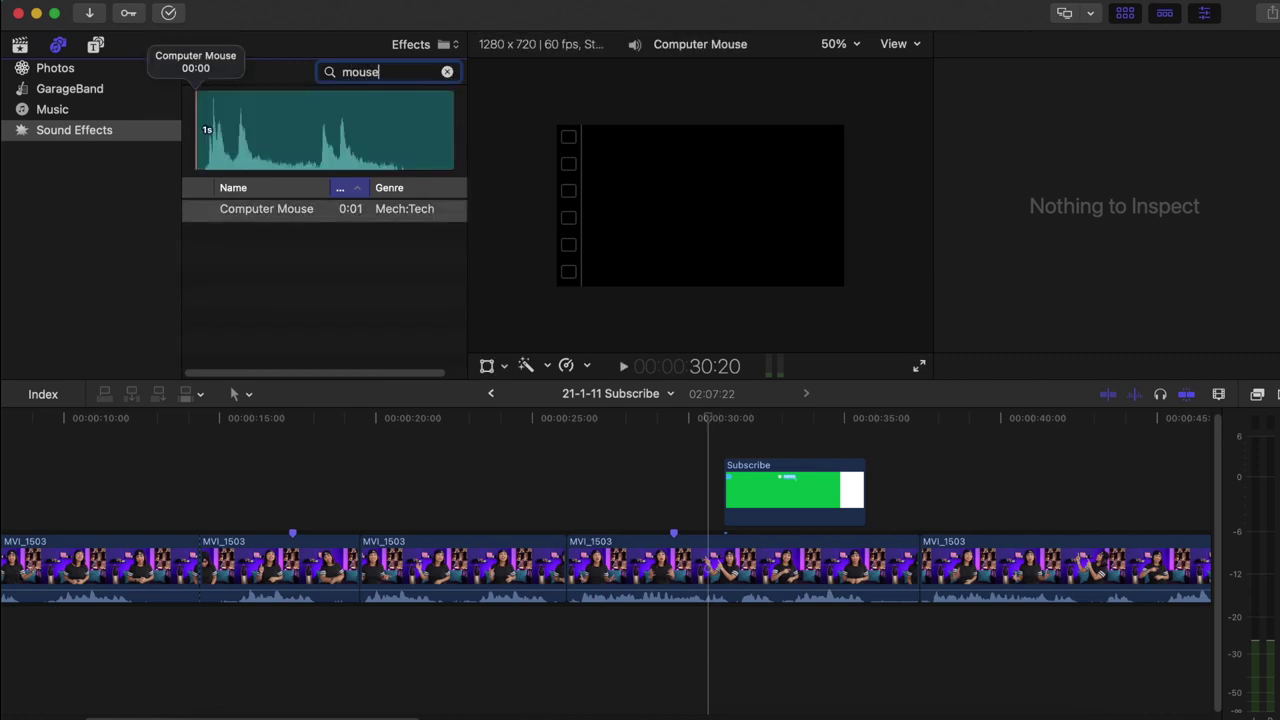
click(199, 210)
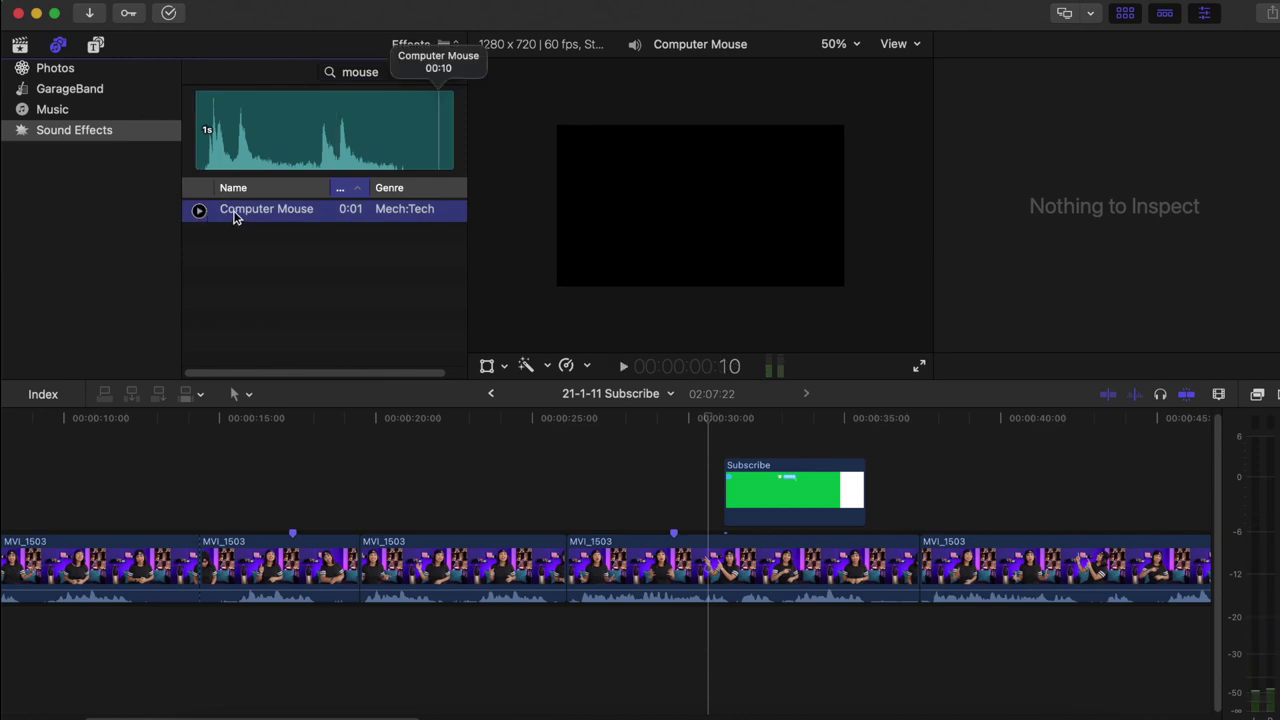
- Place the Computer Mouse sound under the footage near 30 seconds and play it back
drag(706, 600, 738, 646)
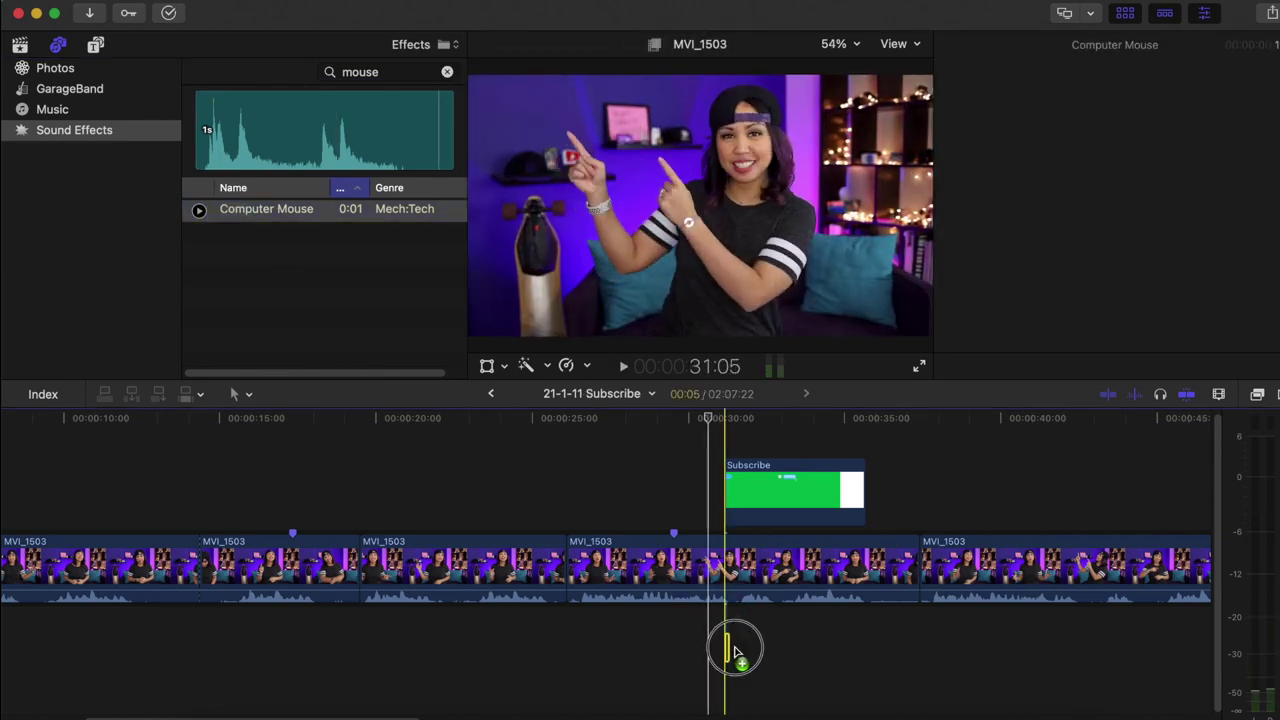
click(720, 651)
key(space)
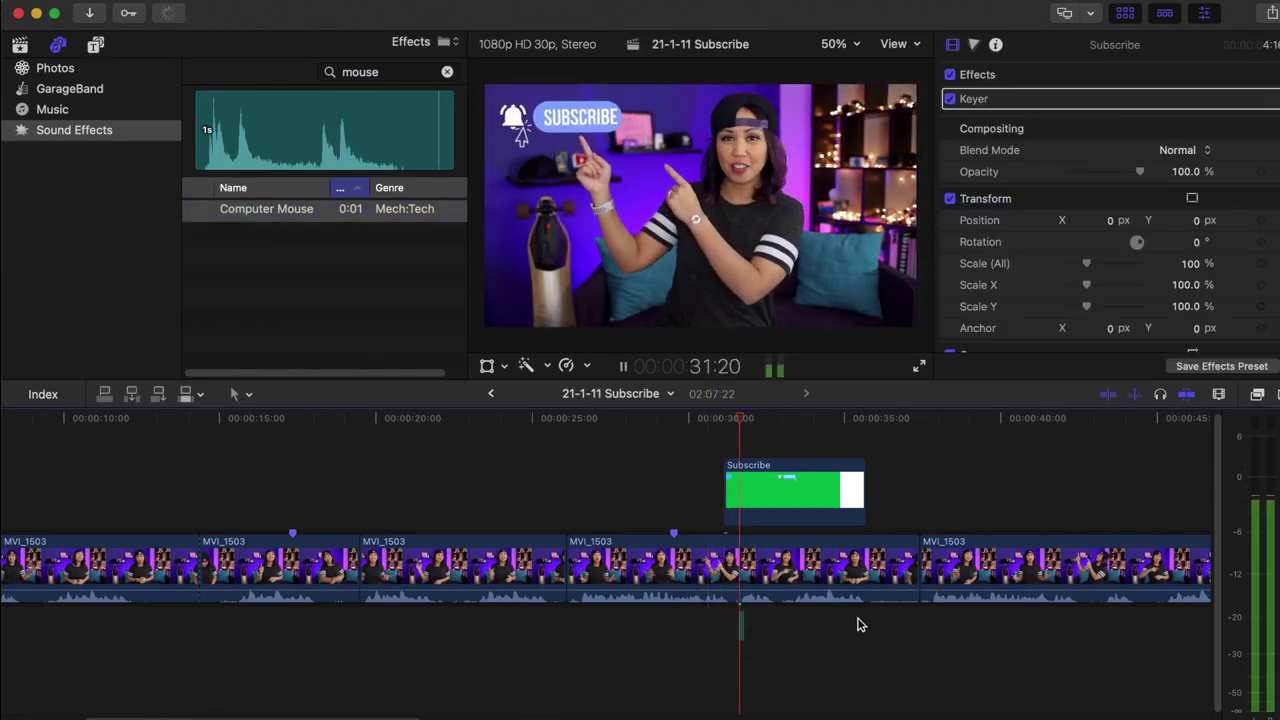
key(space)
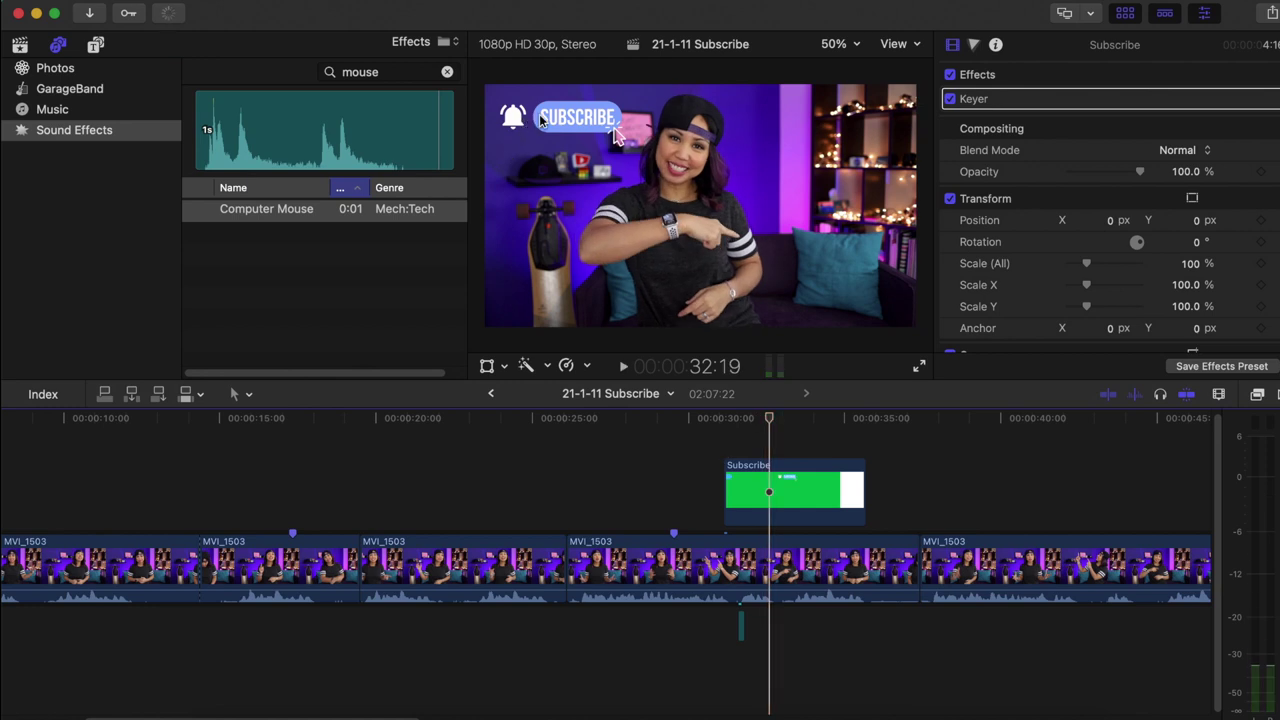
key(space)
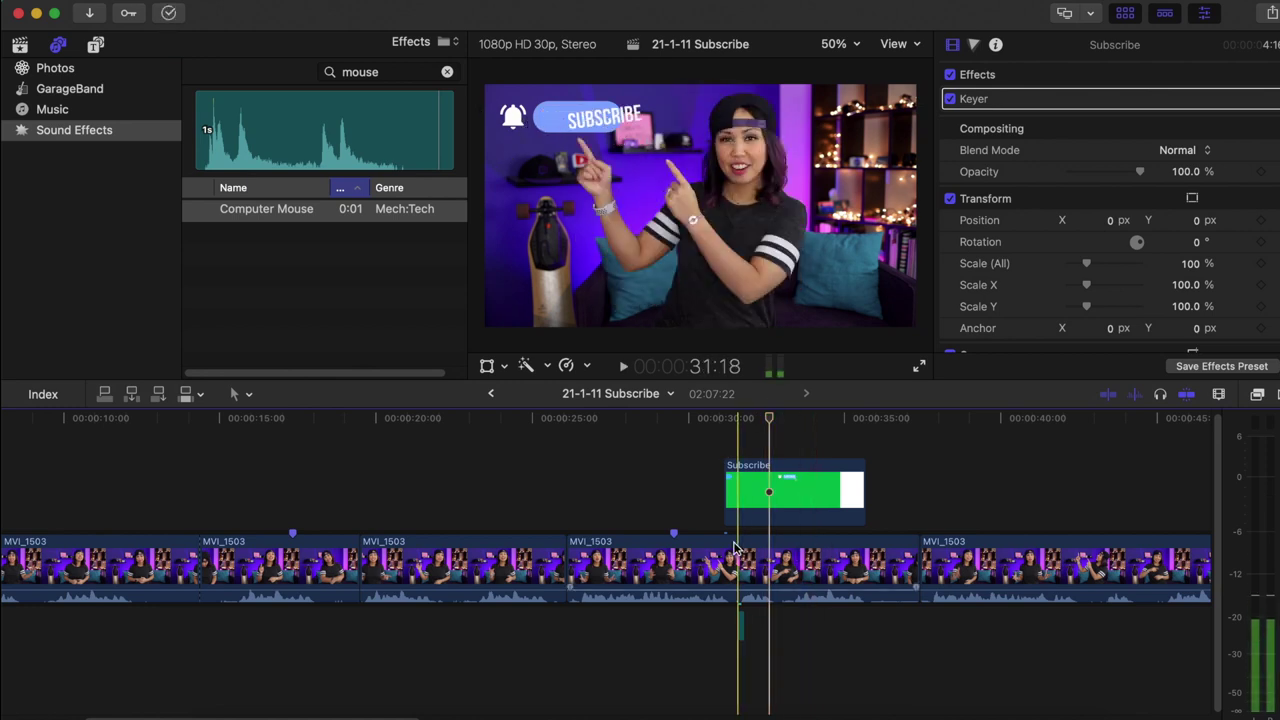
key(space)
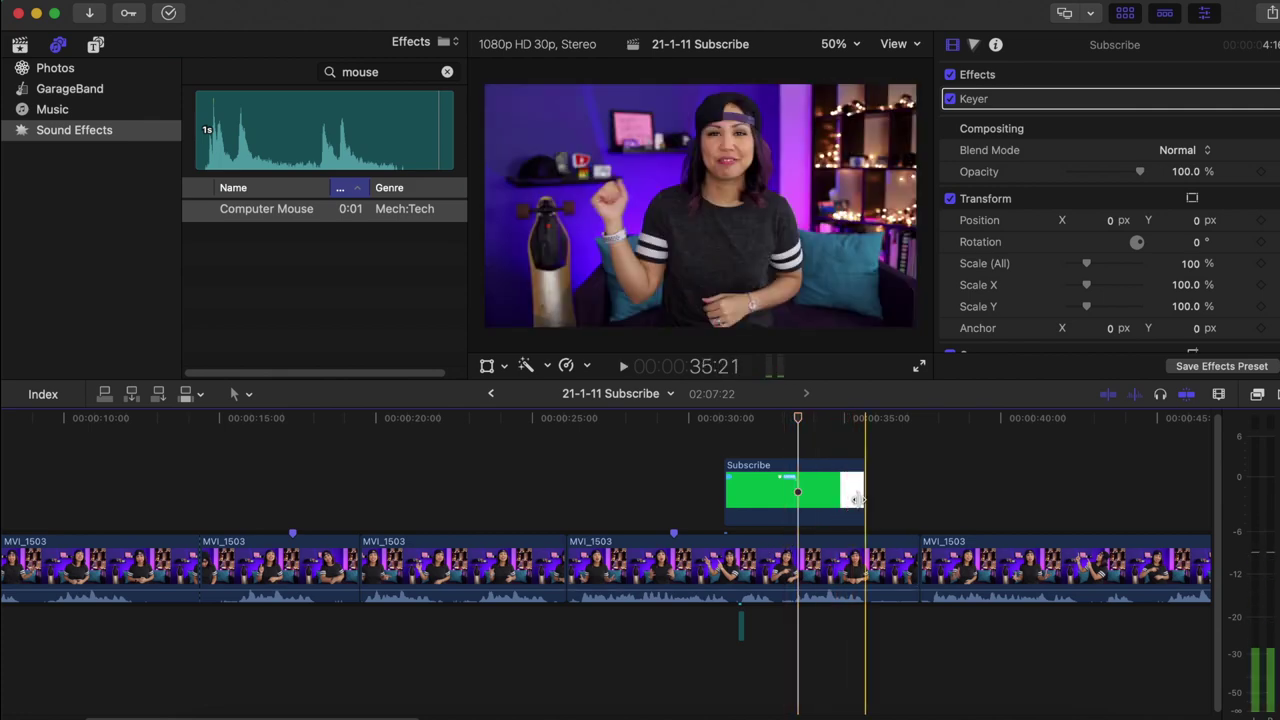
- Trim the Subscribe clip's end so it finishes around 33 seconds instead of 35
drag(858, 497, 797, 497)
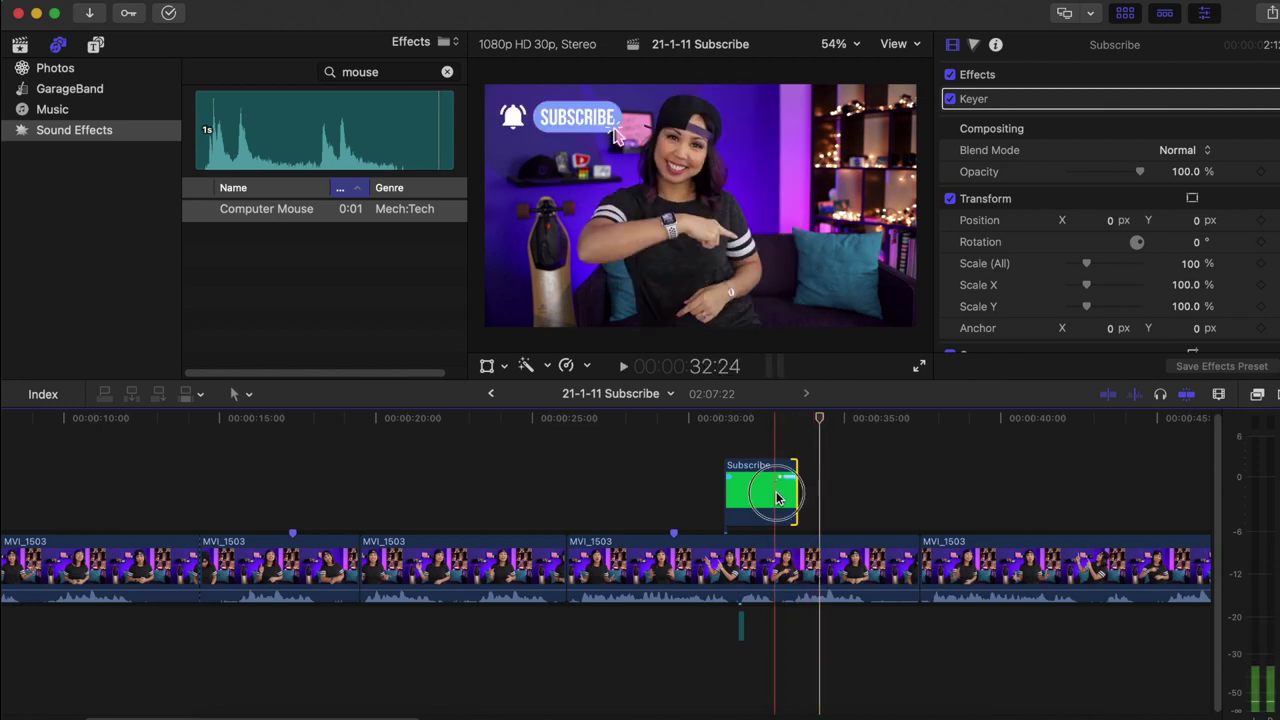
key(space)
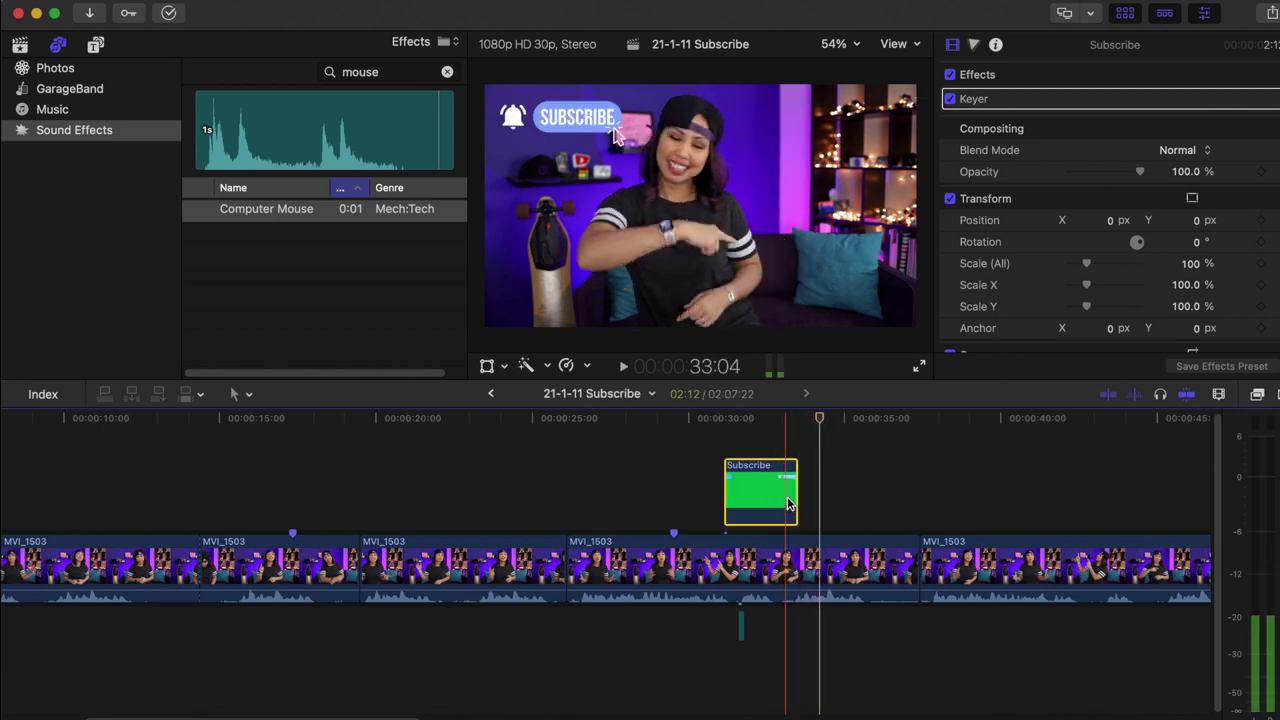
click(839, 486)
click(802, 489)
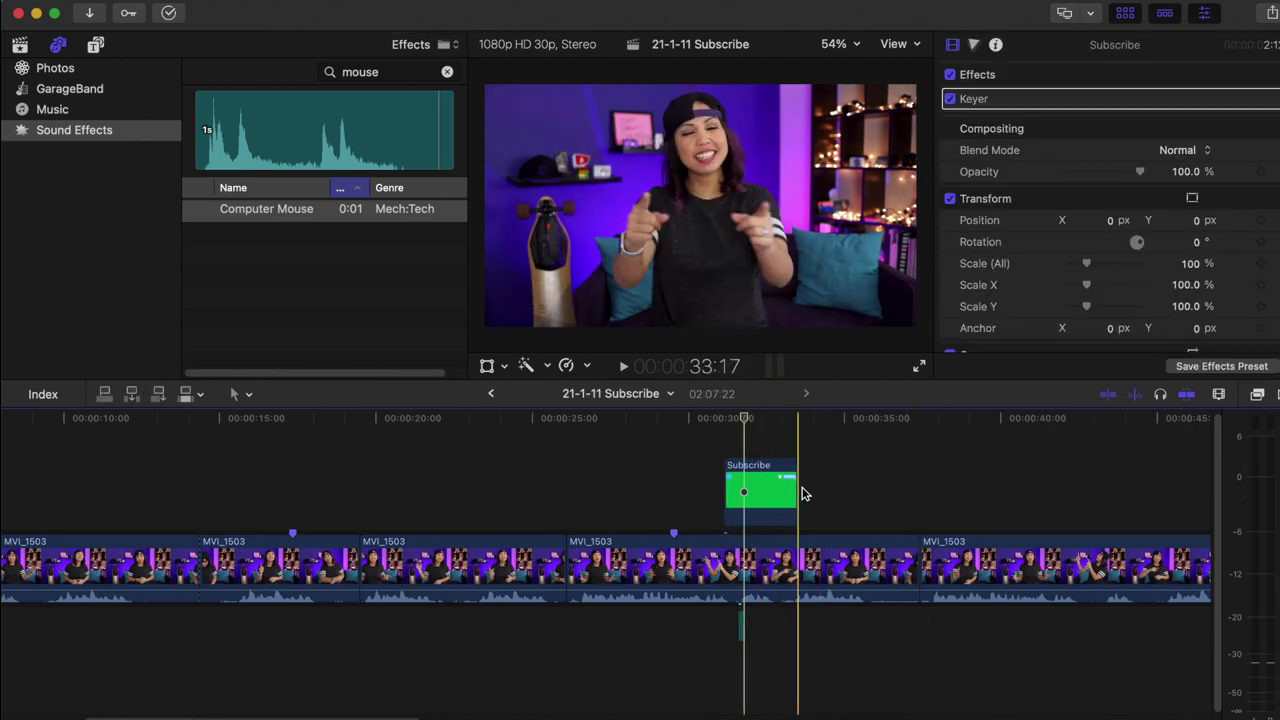